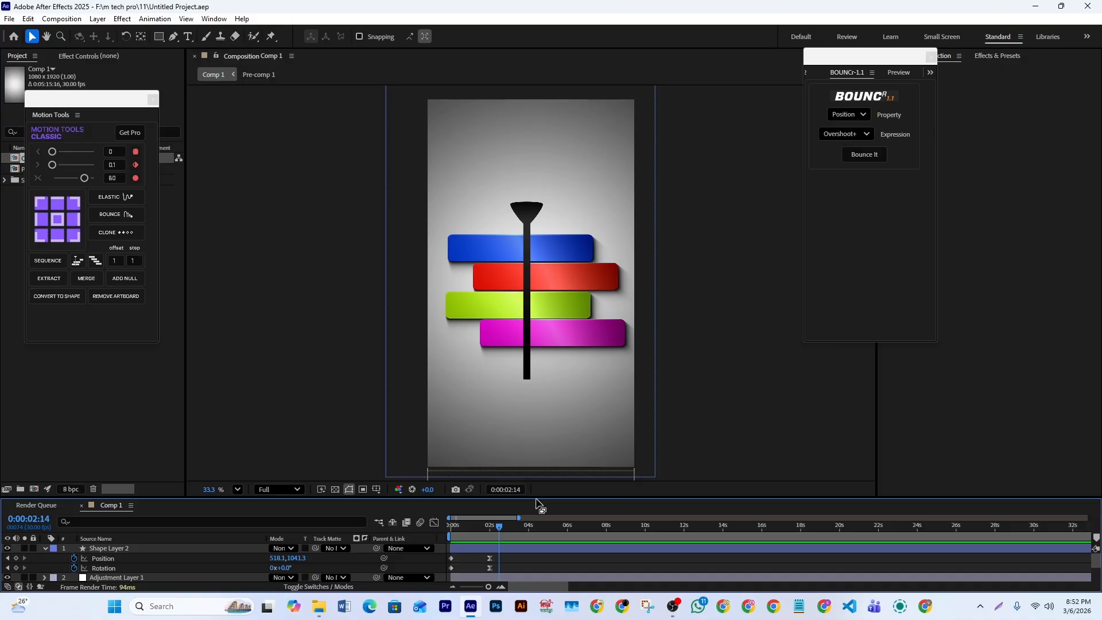
# - Create a new 1080 × 1920 px, 30 fps composition with a duration of 0:00:15:16
pyautogui.moveTo(538, 500); pyautogui.dragTo(540, 371)
pyautogui.moveTo(497, 409); pyautogui.dragTo(452, 400)
pyautogui.click(60, 20)
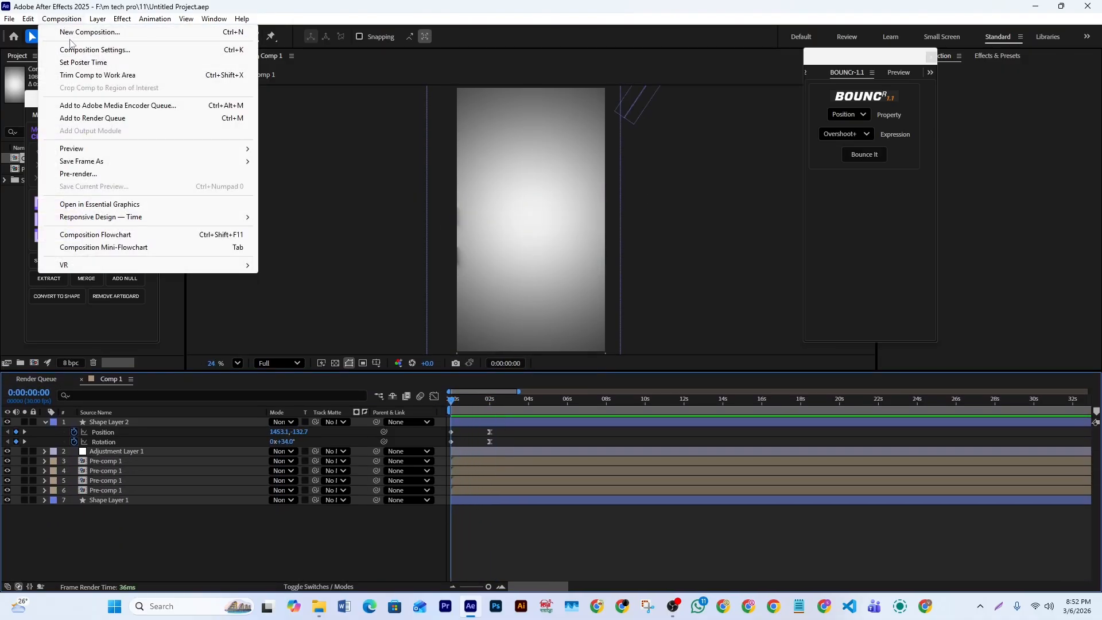
pyautogui.click(58, 32)
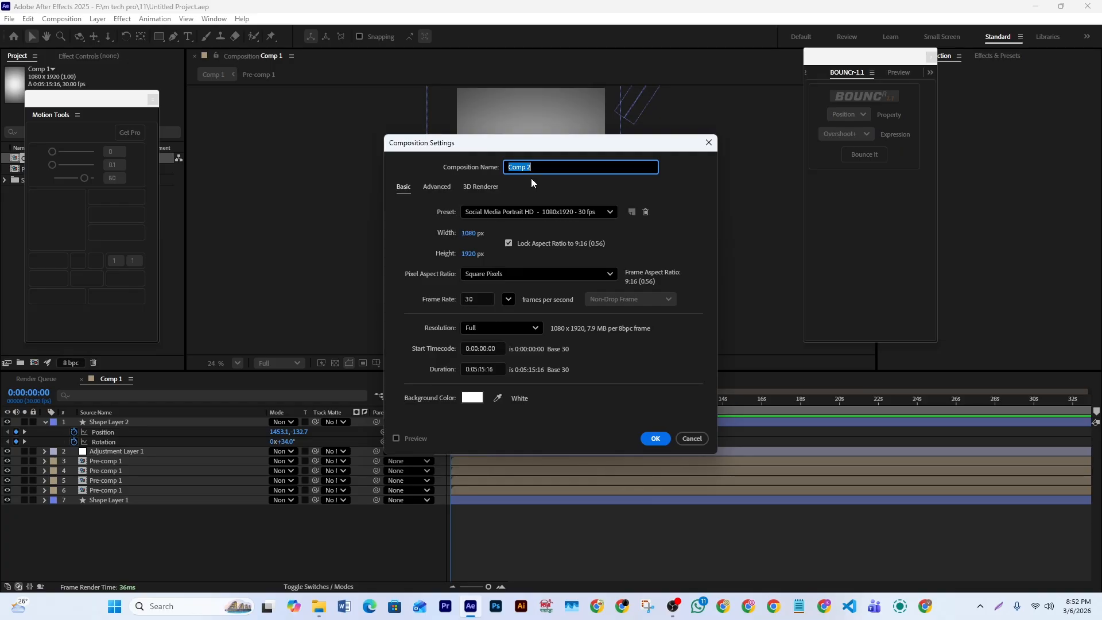
pyautogui.moveTo(524, 142); pyautogui.dragTo(555, 112)
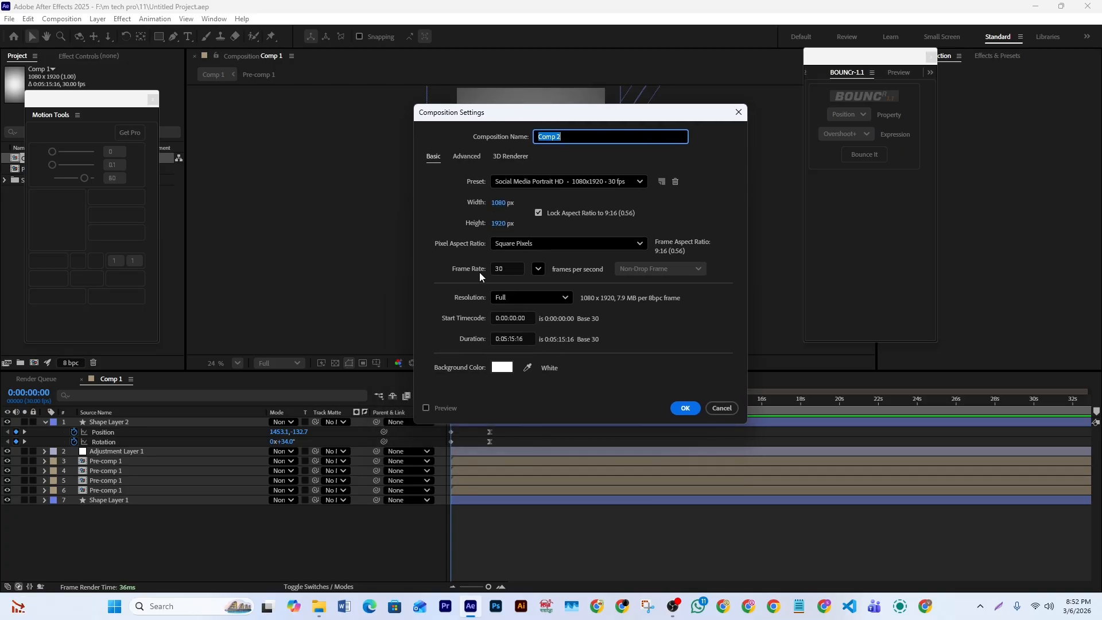
pyautogui.click(506, 338)
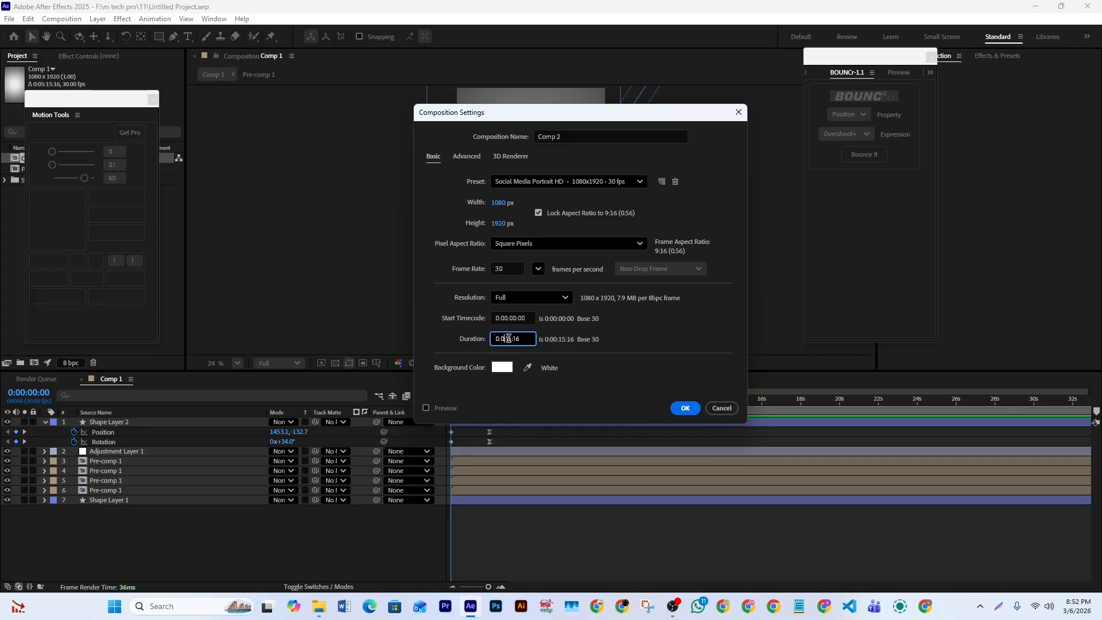
pyautogui.click(684, 406)
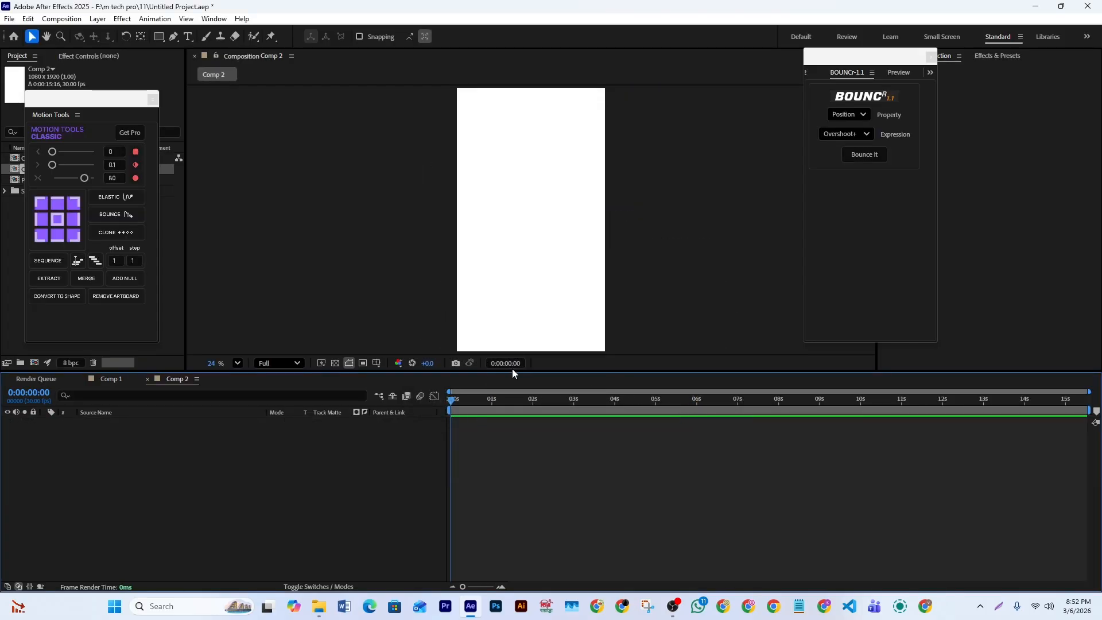
# - Add a shape layer and draw a rectangle about 1412 × 2064 px that covers the whole frame
pyautogui.moveTo(516, 373); pyautogui.dragTo(514, 417)
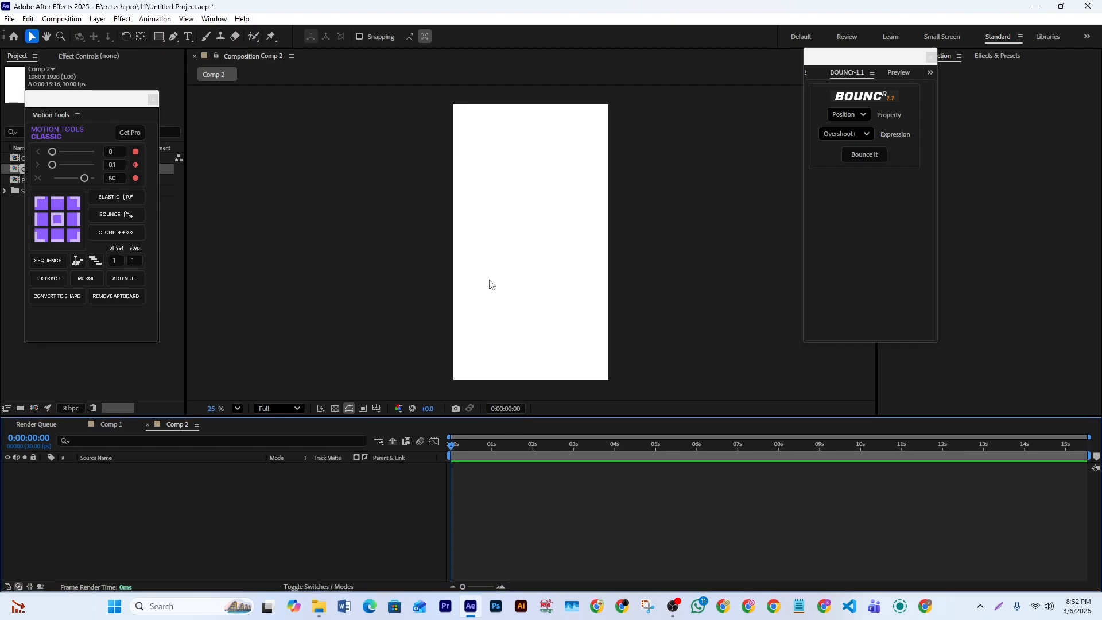
pyautogui.rightClick(381, 507)
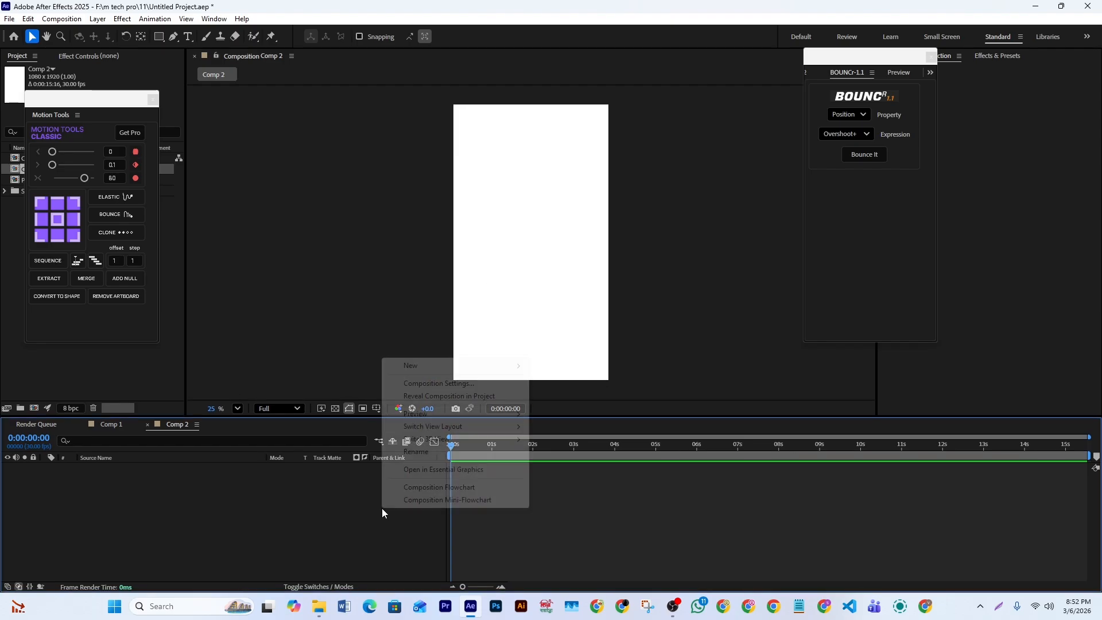
pyautogui.moveTo(416, 366)
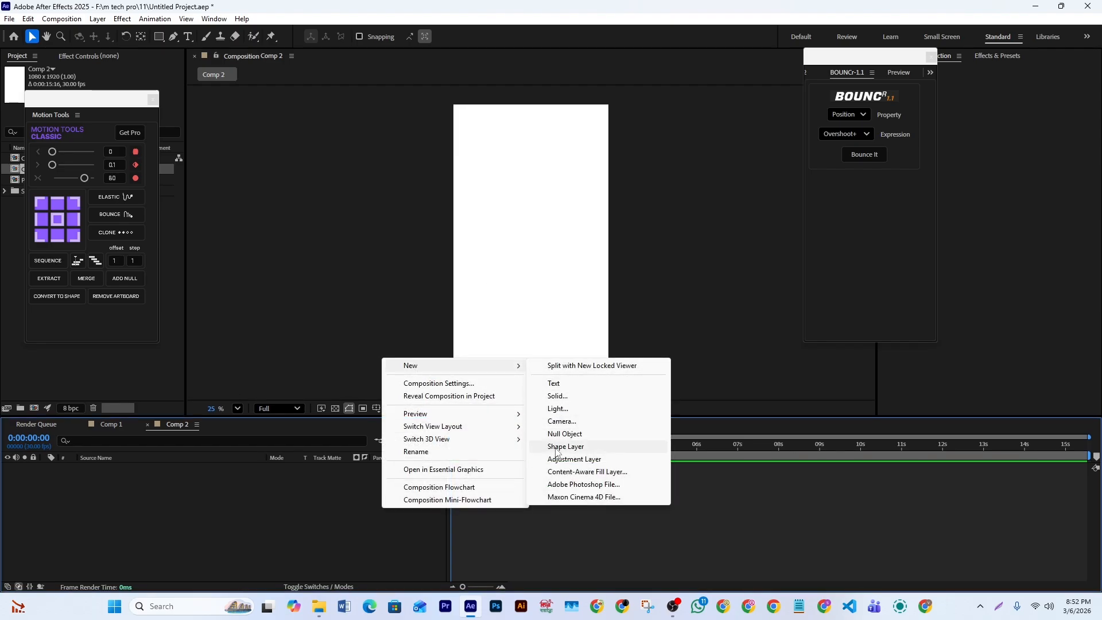
pyautogui.click(573, 446)
pyautogui.click(159, 36)
pyautogui.moveTo(430, 97); pyautogui.dragTo(633, 393)
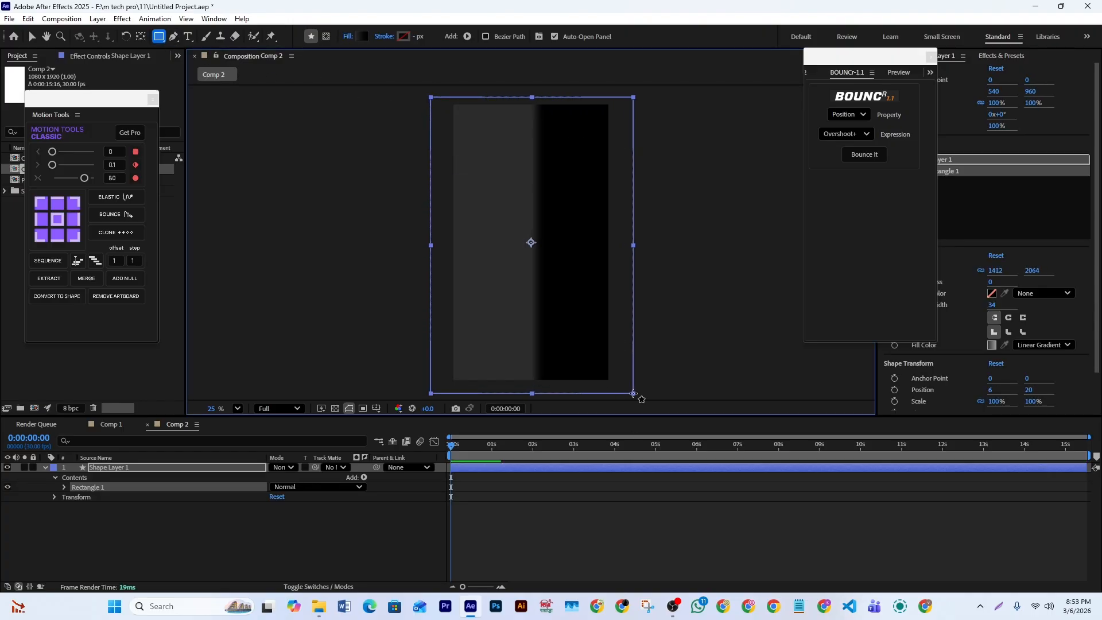
# - Give the background rectangle a linear gradient fill from white FFFFFF to light grey E5E5E5
pyautogui.click(348, 36)
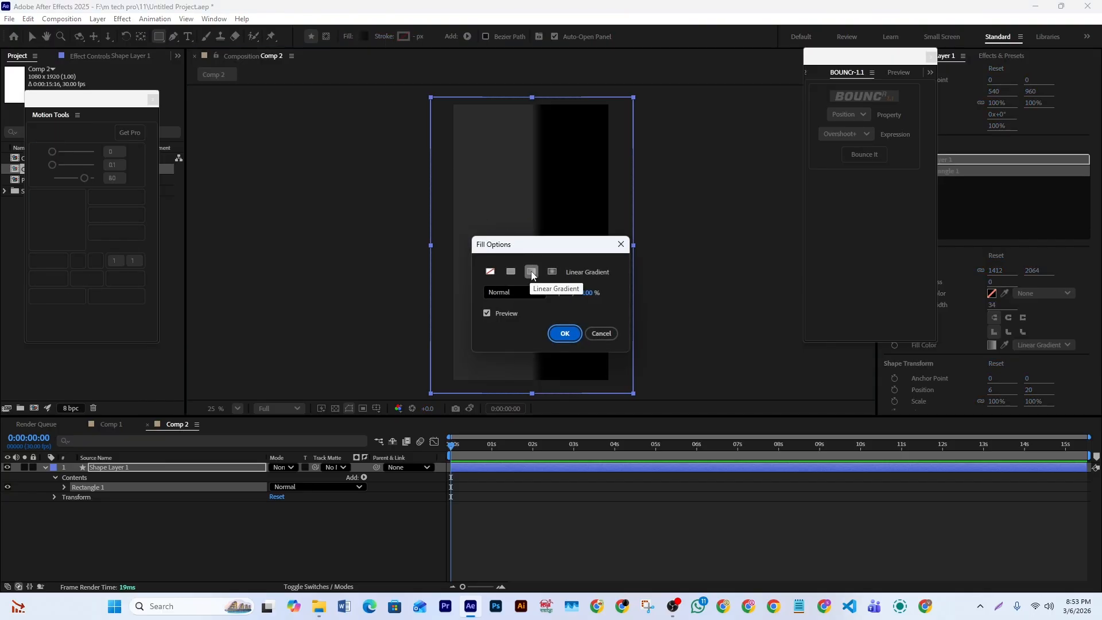
pyautogui.click(565, 334)
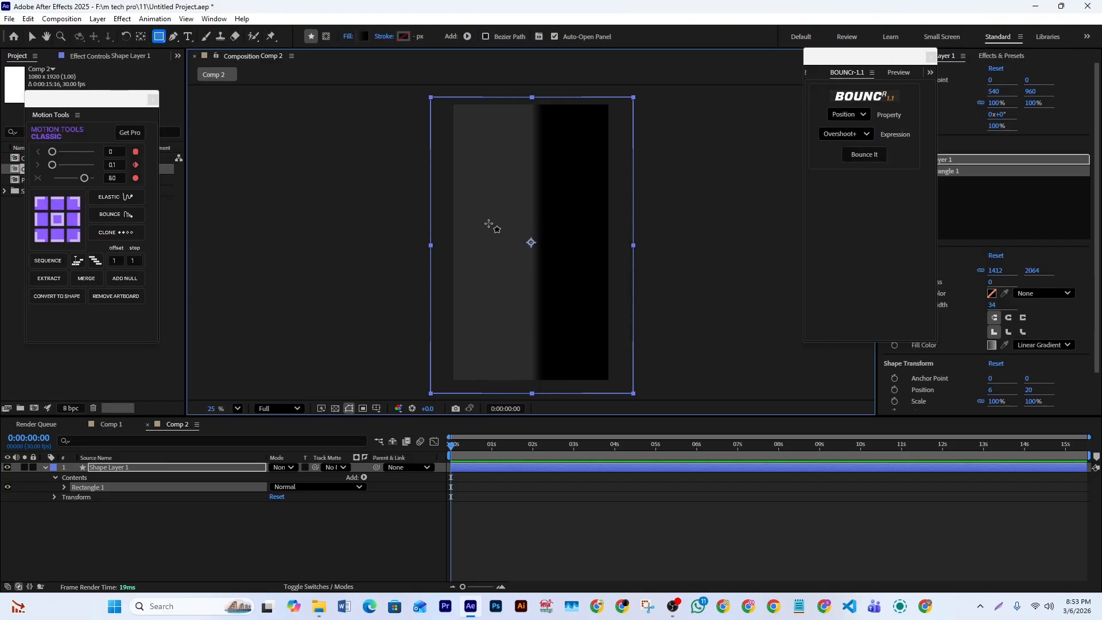
pyautogui.click(363, 37)
pyautogui.moveTo(505, 162); pyautogui.dragTo(748, 148)
pyautogui.click(640, 212)
pyautogui.moveTo(691, 298); pyautogui.dragTo(611, 233)
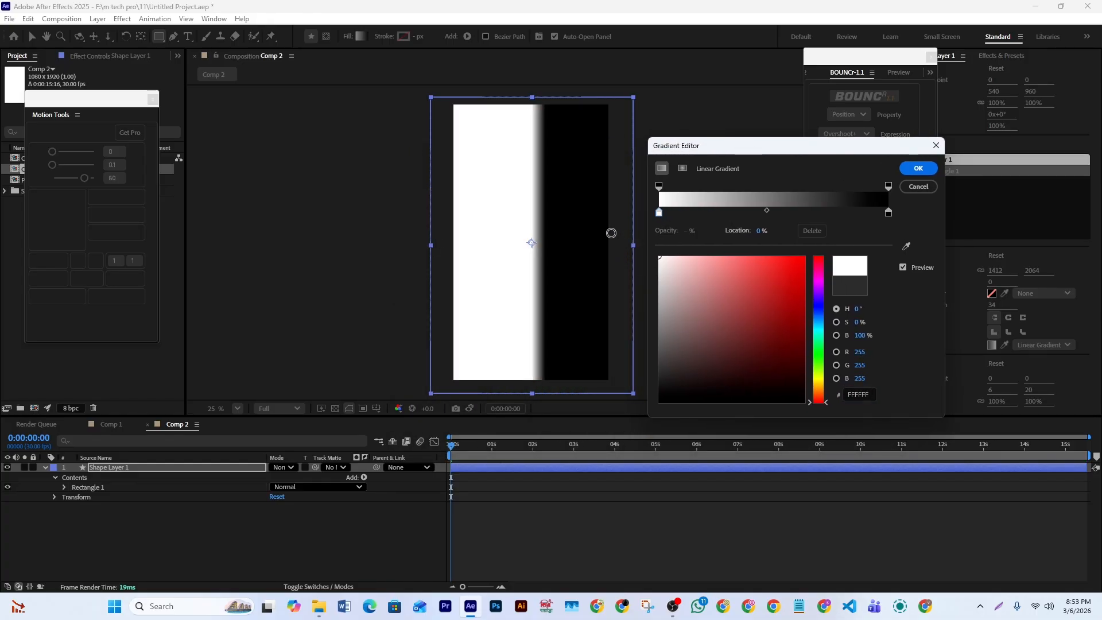
pyautogui.click(889, 214)
pyautogui.moveTo(693, 258); pyautogui.dragTo(638, 270)
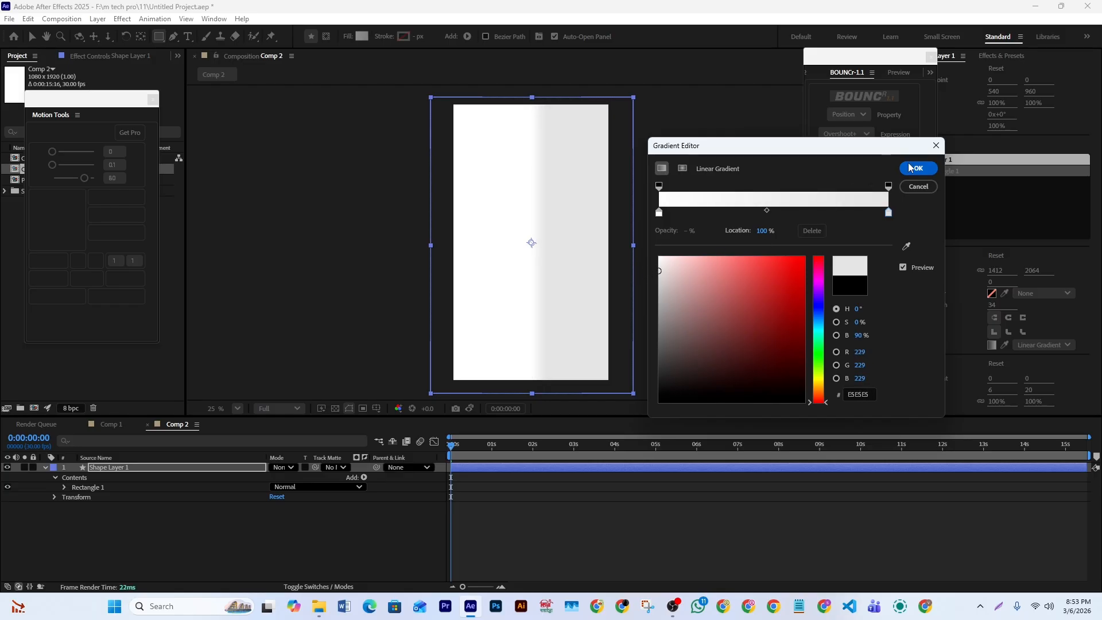
pyautogui.click(924, 171)
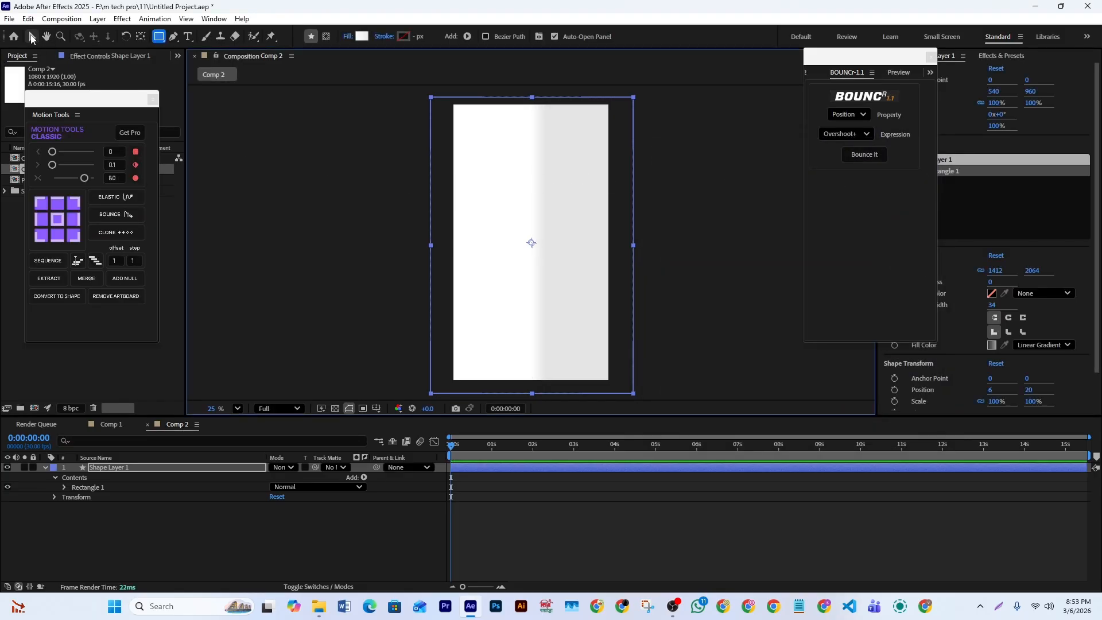
# - Reorient the background gradient to run vertically, from the frame's upper edge to its lower edge
pyautogui.click(31, 37)
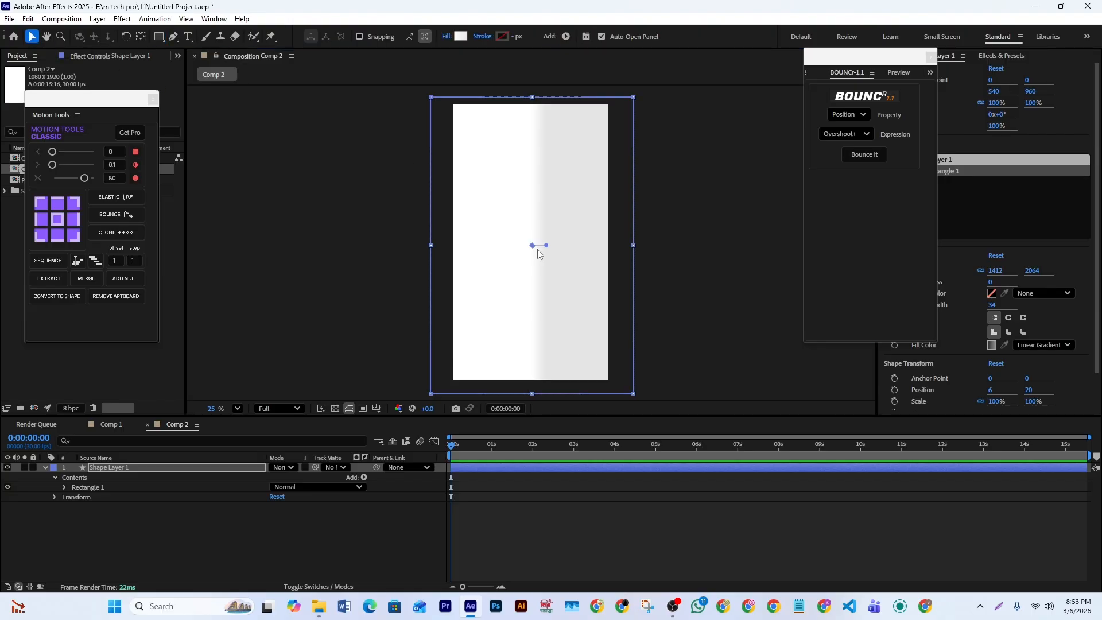
pyautogui.moveTo(544, 245); pyautogui.dragTo(533, 382)
pyautogui.moveTo(532, 245); pyautogui.dragTo(533, 98)
pyautogui.moveTo(532, 382); pyautogui.dragTo(532, 380)
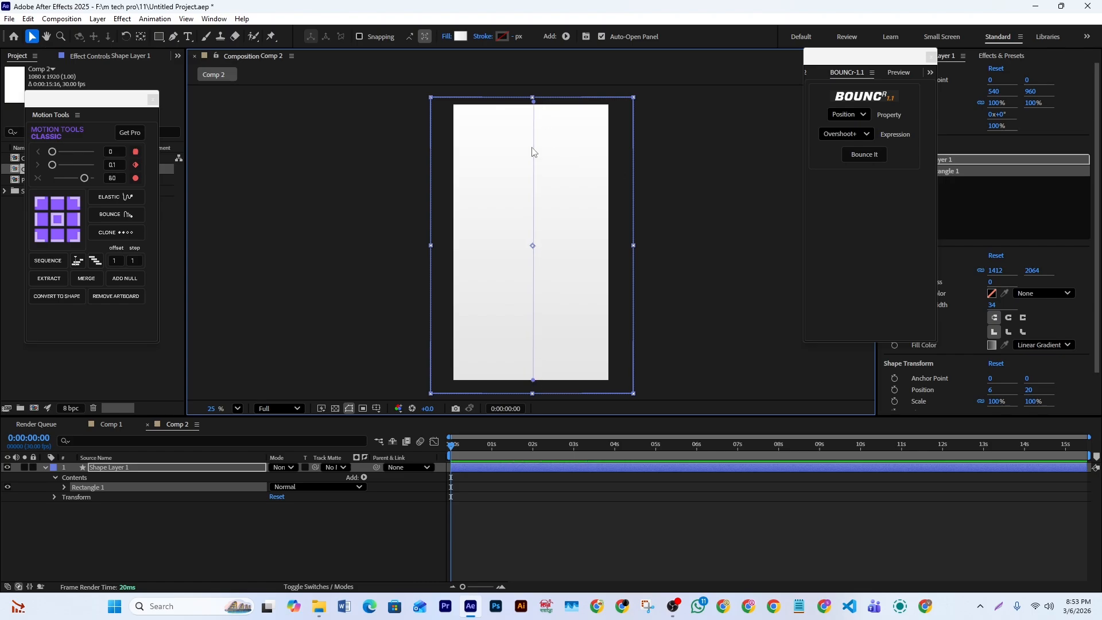
pyautogui.moveTo(533, 102); pyautogui.dragTo(531, 101)
# - Darken the end colour stop of the background gradient to a slightly deeper grey and deselect the layer
pyautogui.click(460, 37)
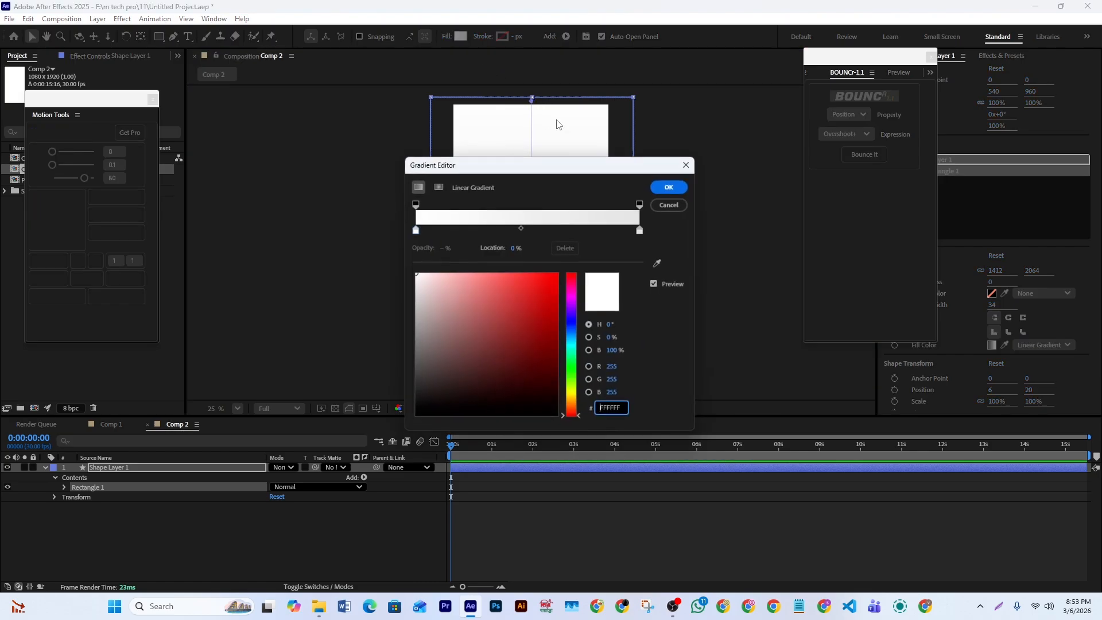
pyautogui.moveTo(550, 168); pyautogui.dragTo(778, 175)
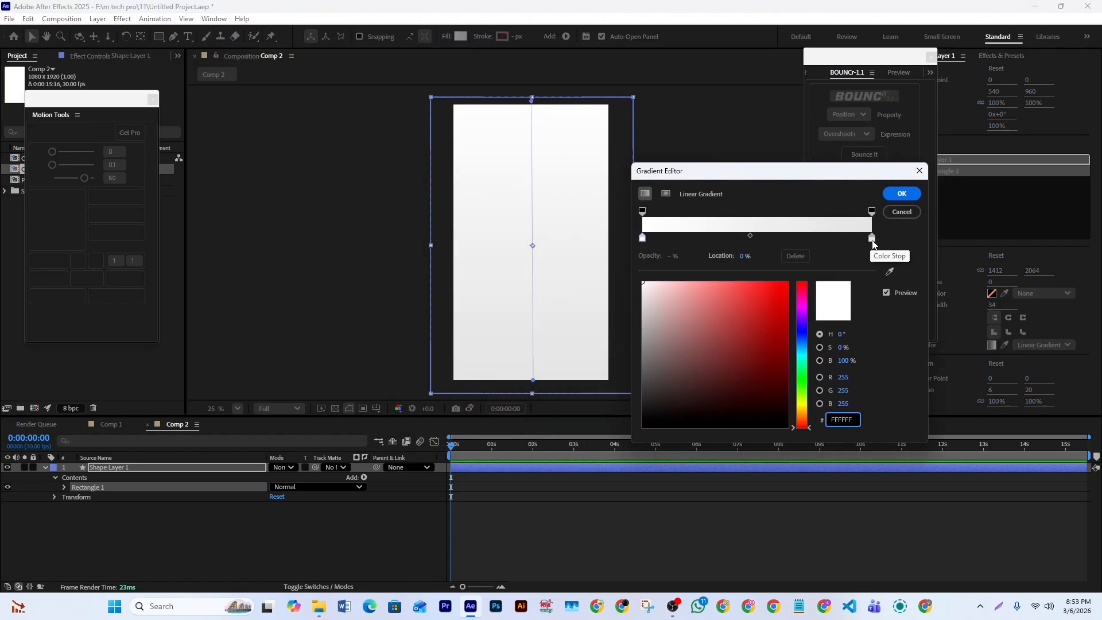
pyautogui.click(871, 237)
pyautogui.moveTo(645, 294); pyautogui.dragTo(612, 302)
pyautogui.click(901, 196)
pyautogui.click(517, 540)
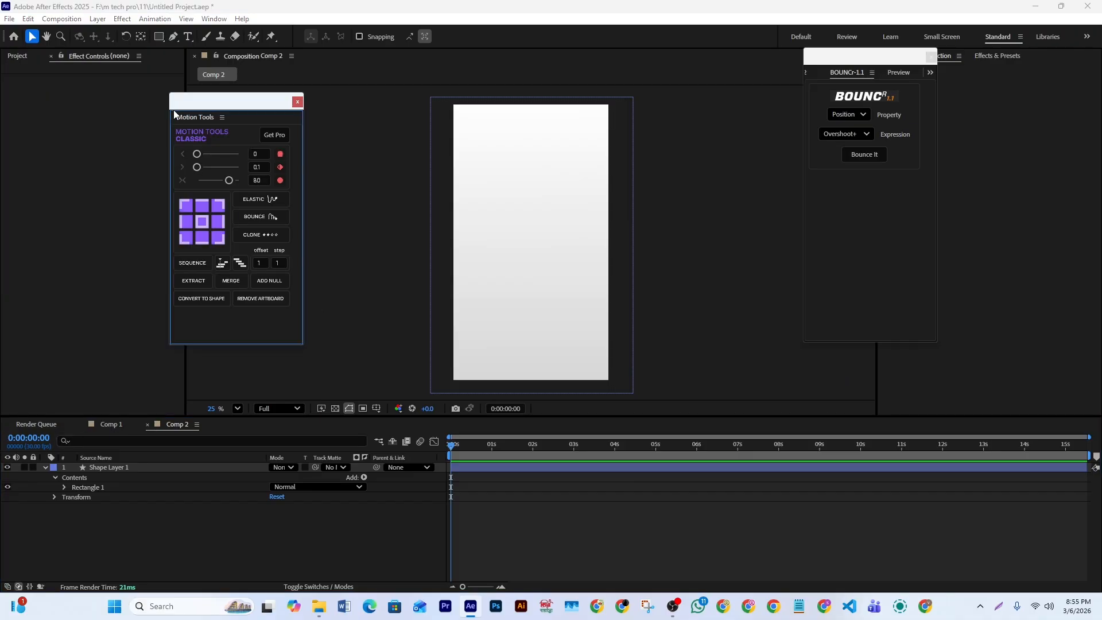
# - Set the fill for the next rectangle to a linear gradient from bright blue to deep blue 0024BD
pyautogui.click(159, 37)
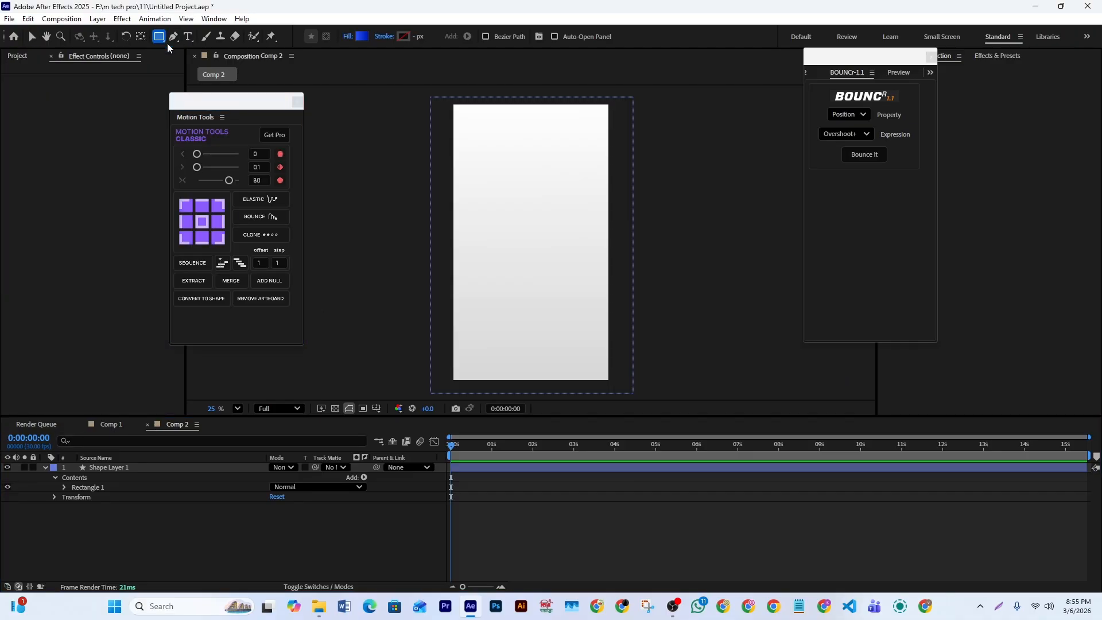
pyautogui.click(362, 37)
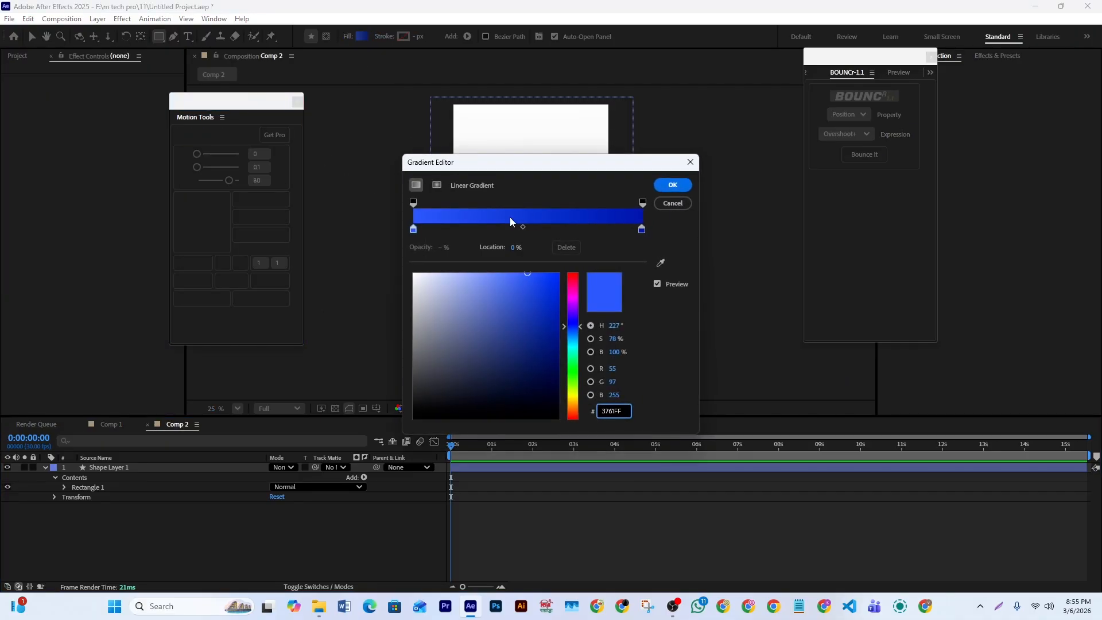
pyautogui.click(413, 229)
pyautogui.click(522, 273)
pyautogui.click(642, 229)
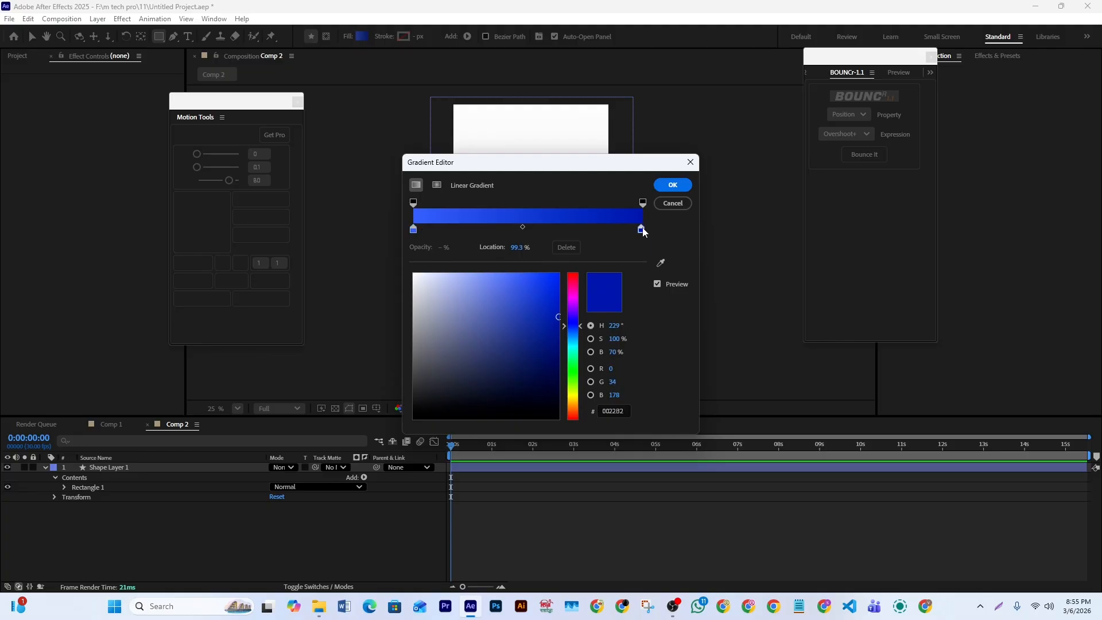
pyautogui.click(672, 185)
# - Draw a horizontal blue bar about 828 × 160 px across the middle of the frame and centre its anchor point
pyautogui.moveTo(473, 228)
pyautogui.mouseDown()
pyautogui.moveTo(492, 241)
pyautogui.moveTo(591, 251)
pyautogui.mouseUp()
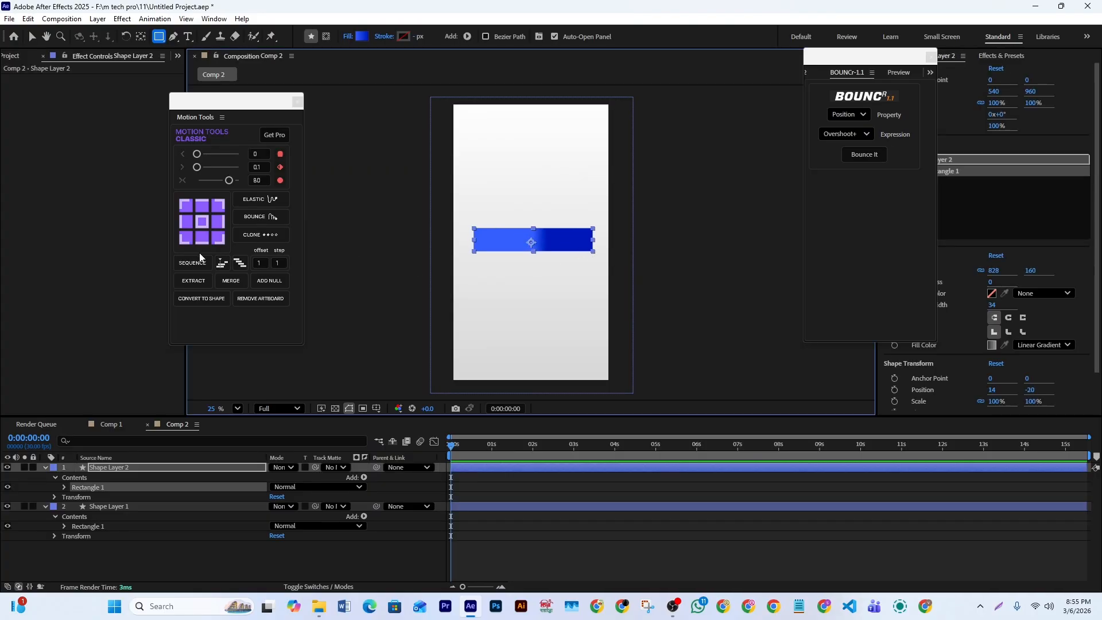
pyautogui.click(202, 222)
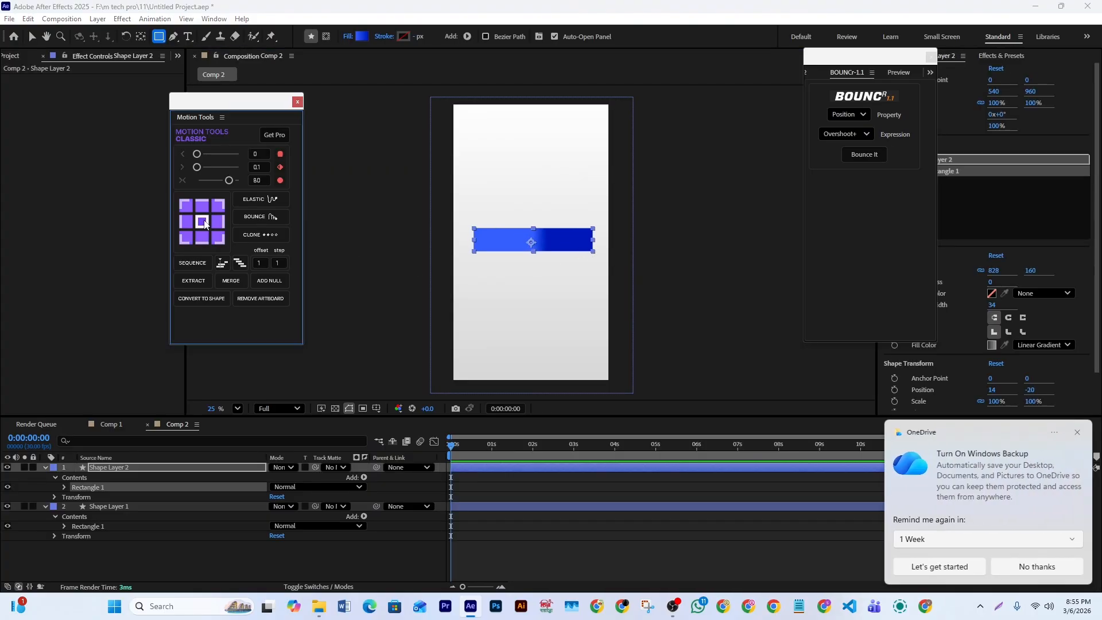
pyautogui.click(1077, 432)
pyautogui.moveTo(209, 113); pyautogui.dragTo(255, 115)
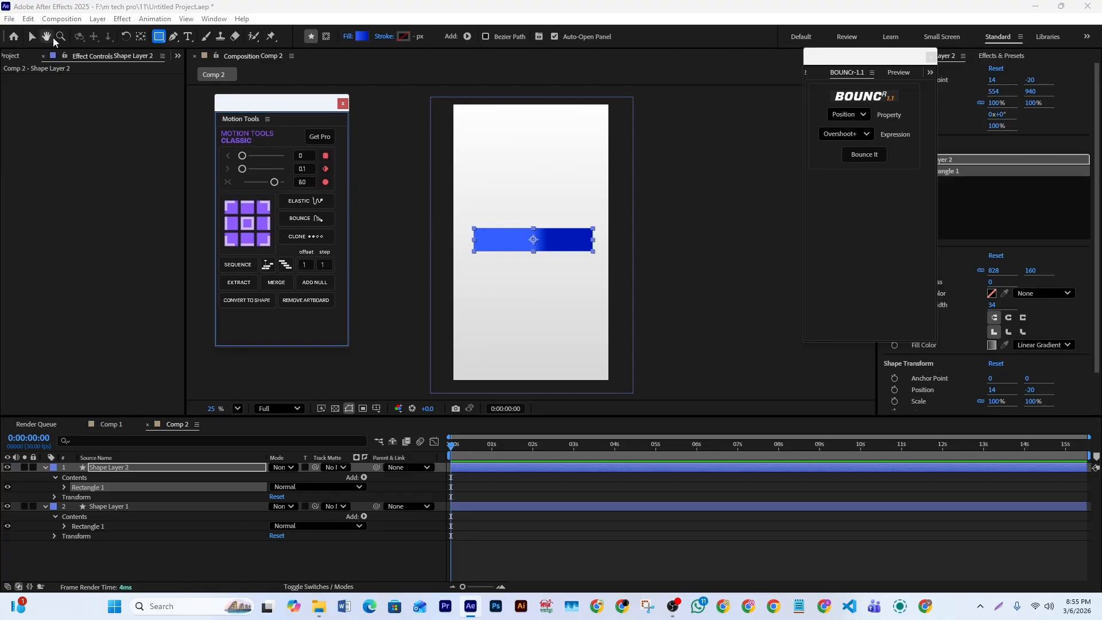
# - Stretch the blue bar's gradient horizontally from its left end to its right end
pyautogui.click(32, 38)
pyautogui.click(548, 240)
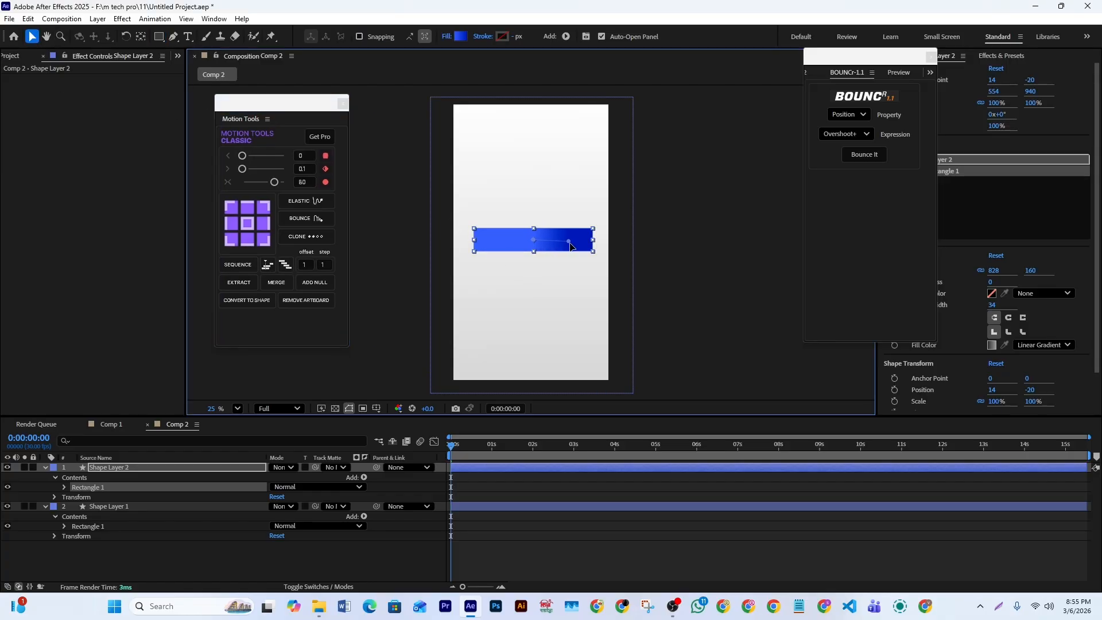
pyautogui.moveTo(524, 239); pyautogui.dragTo(477, 245)
pyautogui.moveTo(592, 241); pyautogui.dragTo(567, 243)
# - Move the blue bar's rectangle up to about -6, -76 and scale it to about 87.7% × 95.5%
pyautogui.moveTo(869, 57); pyautogui.dragTo(764, 64)
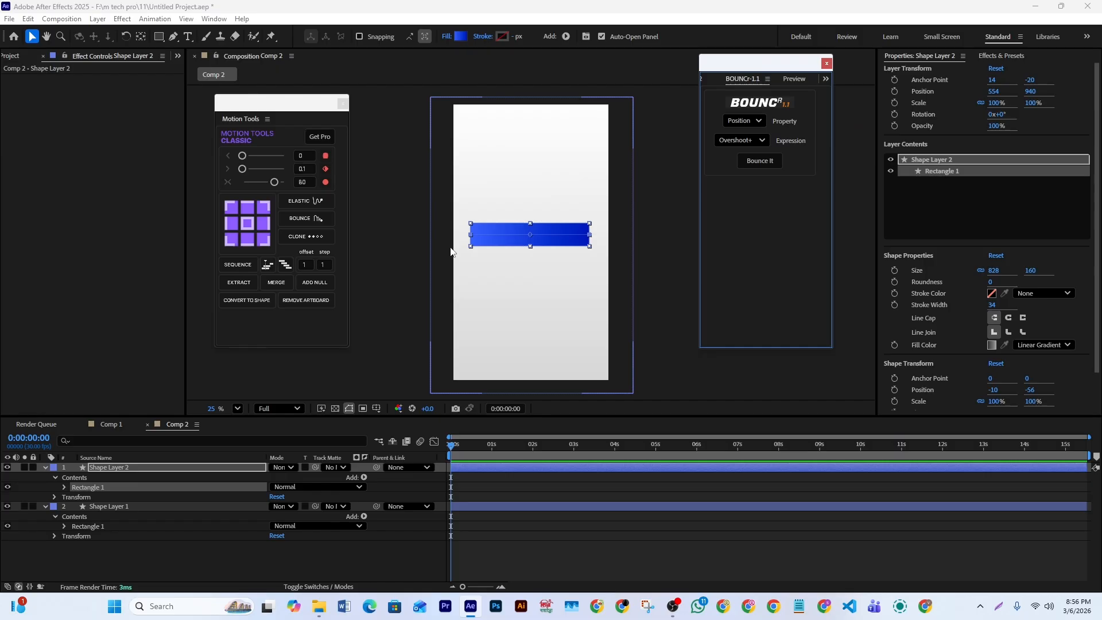
pyautogui.moveTo(566, 245); pyautogui.dragTo(567, 241)
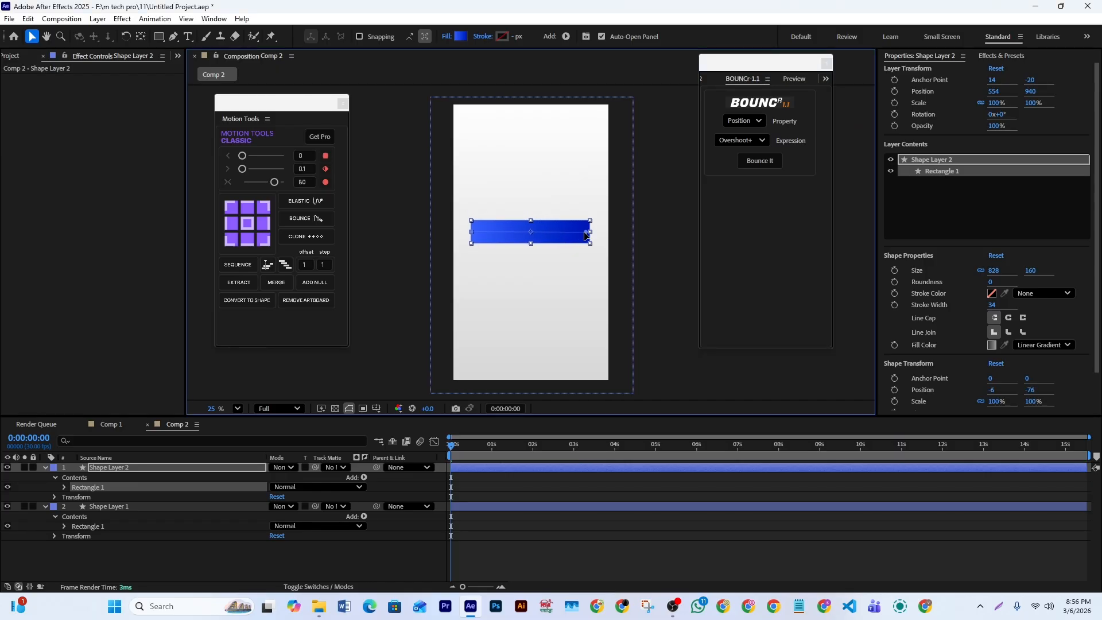
pyautogui.moveTo(590, 234); pyautogui.dragTo(531, 243)
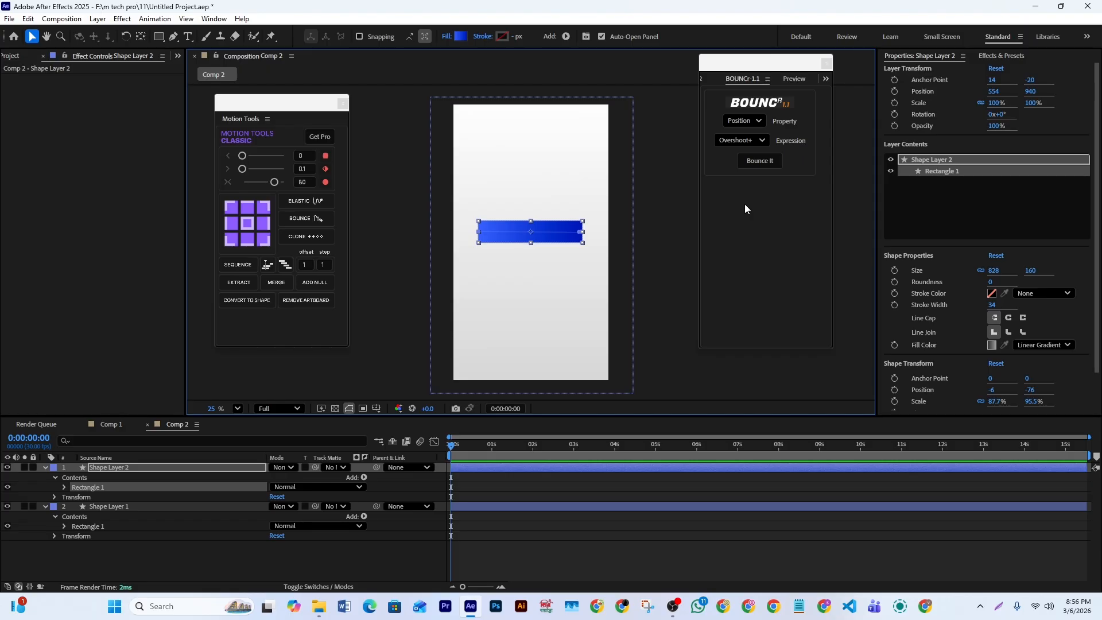
# - Find the CC Light Sweep effect and apply it to the blue bar's layer
pyautogui.click(1001, 56)
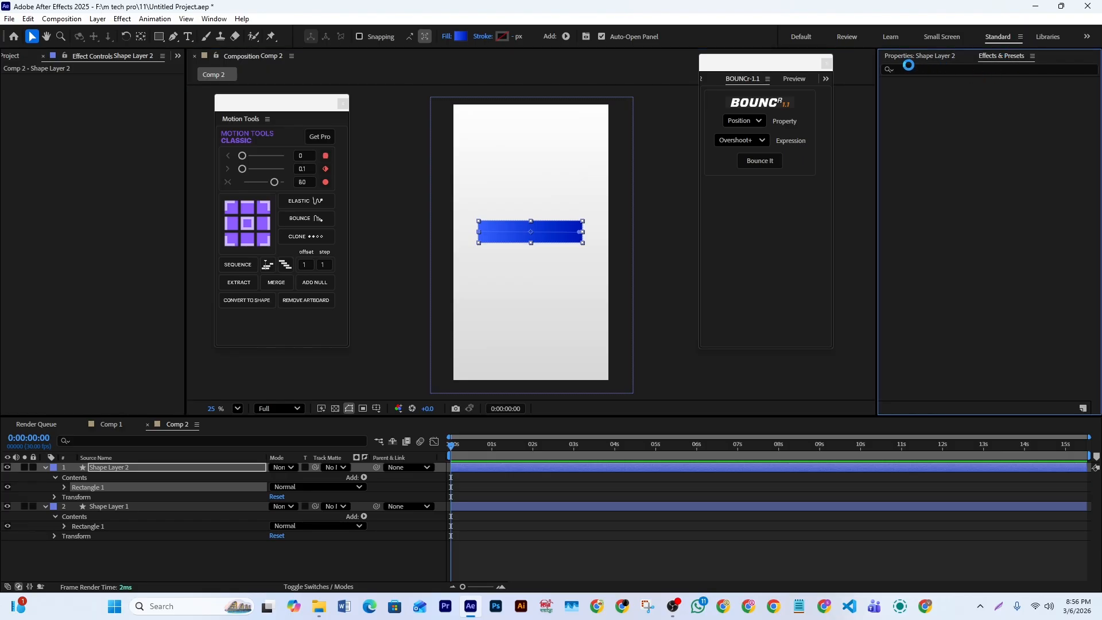
pyautogui.click(912, 70)
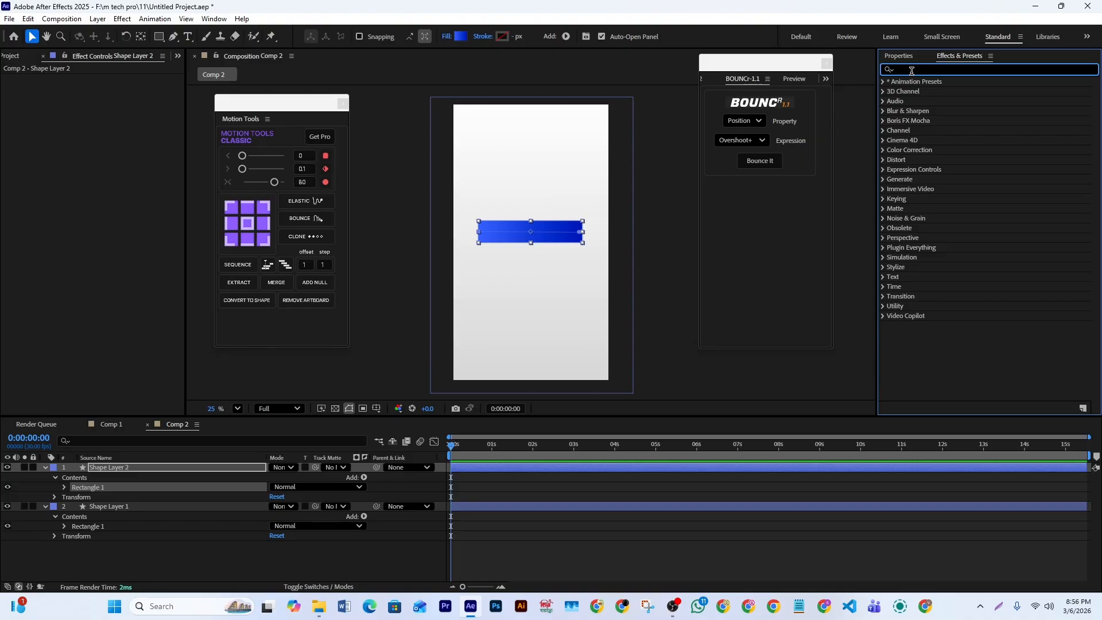
pyautogui.write('cc li')
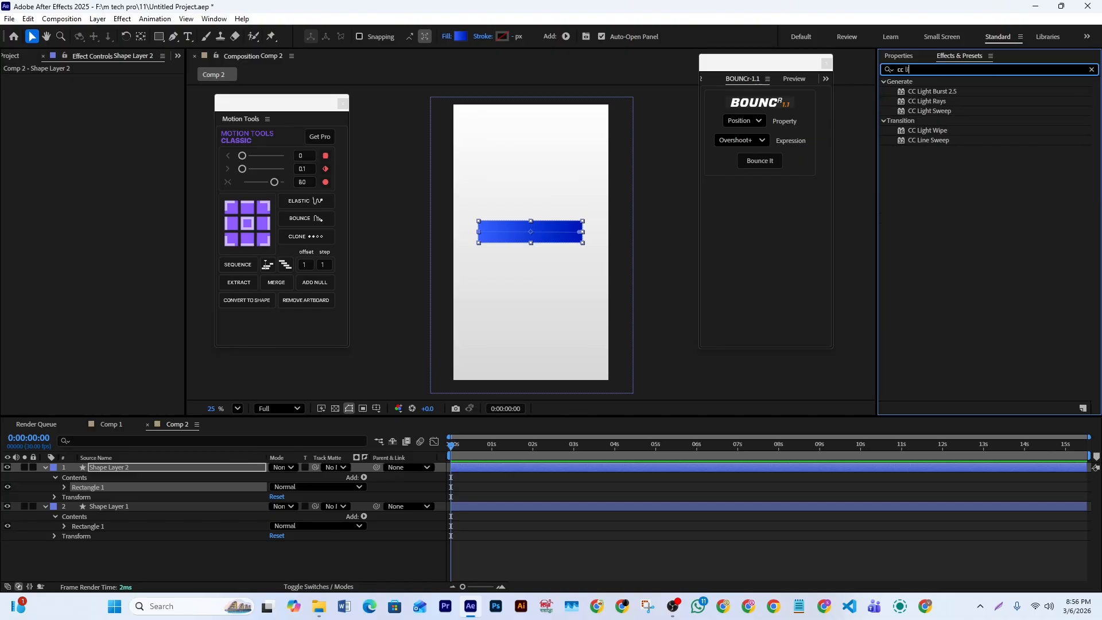
pyautogui.moveTo(930, 111); pyautogui.dragTo(597, 466)
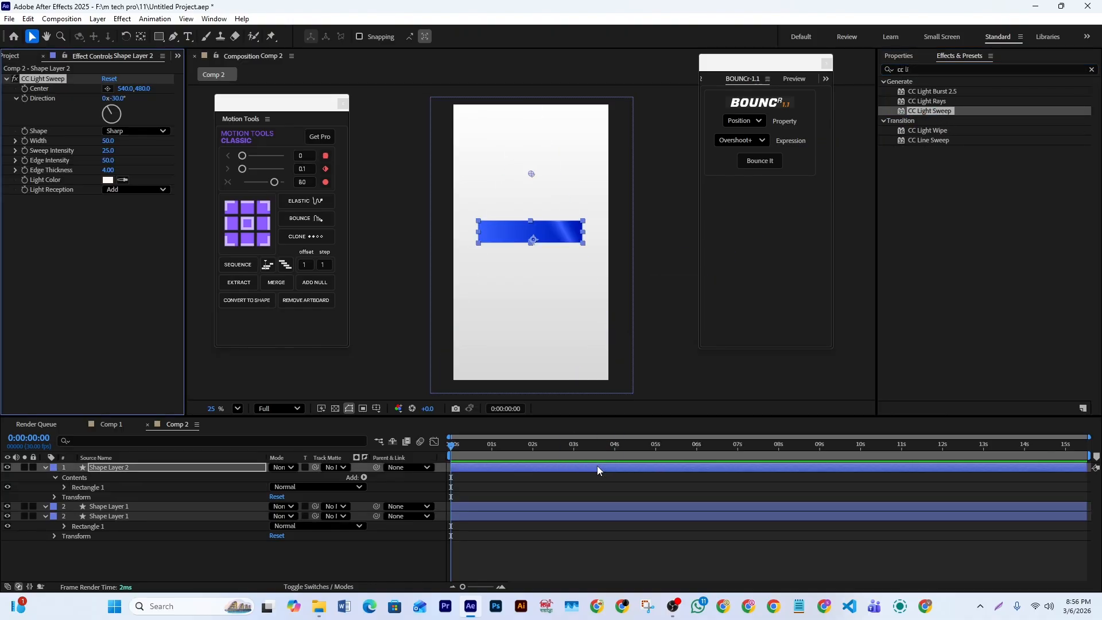
# - Centre the light sweep on the bar at 548, 888 with Width 156, Sweep Intensity 33, Edge Intensity 85 and Edge Thickness 2.90
pyautogui.moveTo(532, 173); pyautogui.dragTo(532, 235)
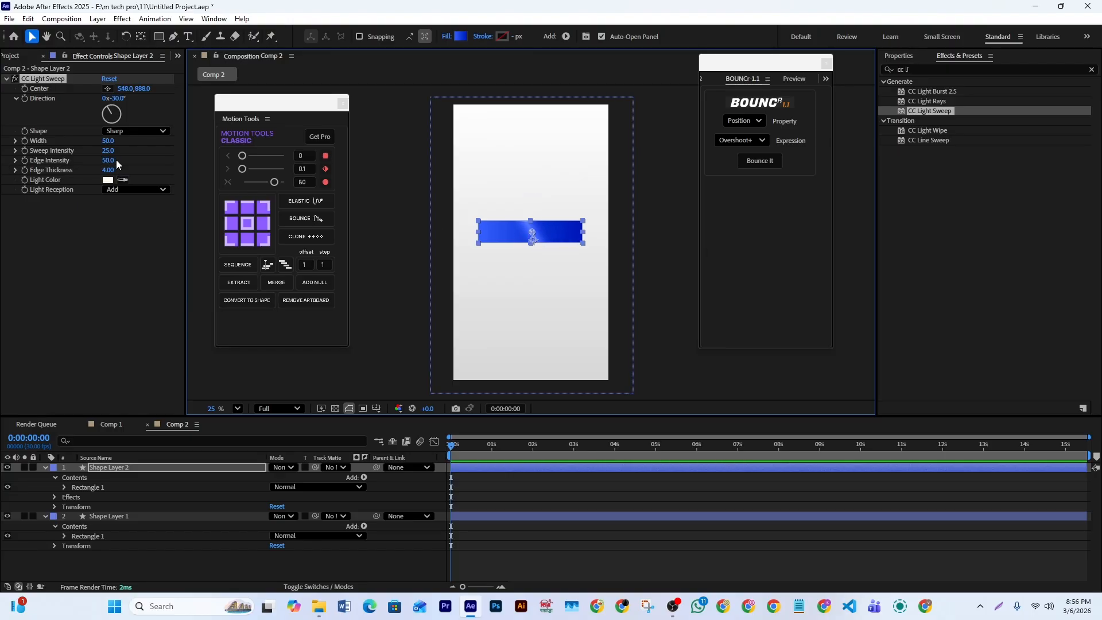
pyautogui.moveTo(107, 150)
pyautogui.mouseDown()
pyautogui.moveTo(126, 153)
pyautogui.moveTo(123, 172)
pyautogui.moveTo(101, 173)
pyautogui.moveTo(168, 143)
pyautogui.moveTo(103, 151)
pyautogui.mouseUp()
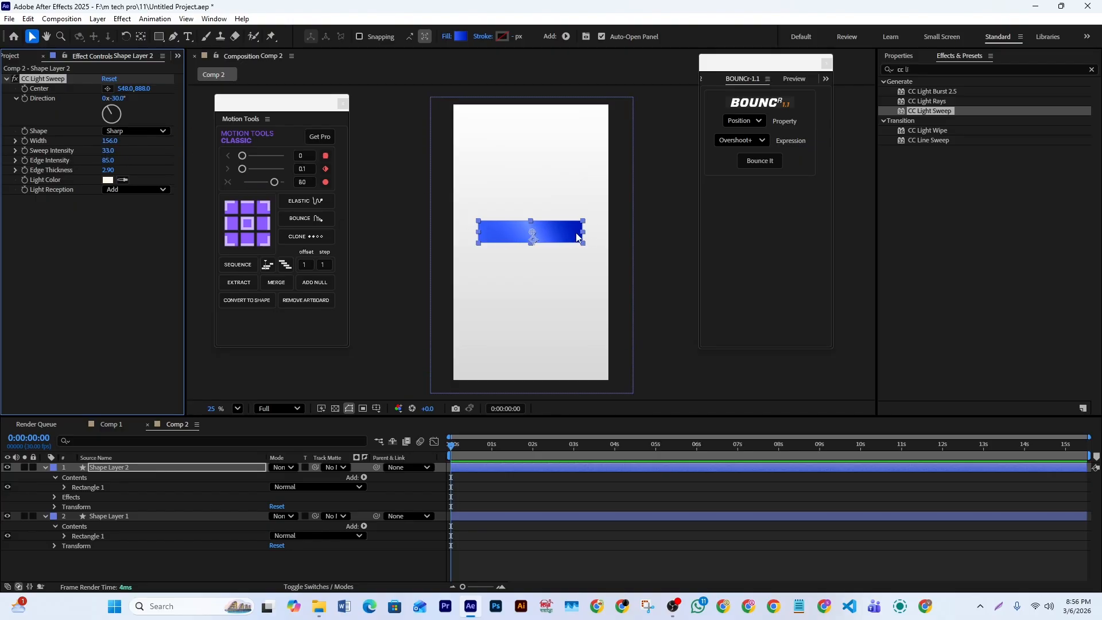
# - Round the blue bar's corners to a Roundness of 30 and centre the layer's anchor point on the bar
pyautogui.click(912, 57)
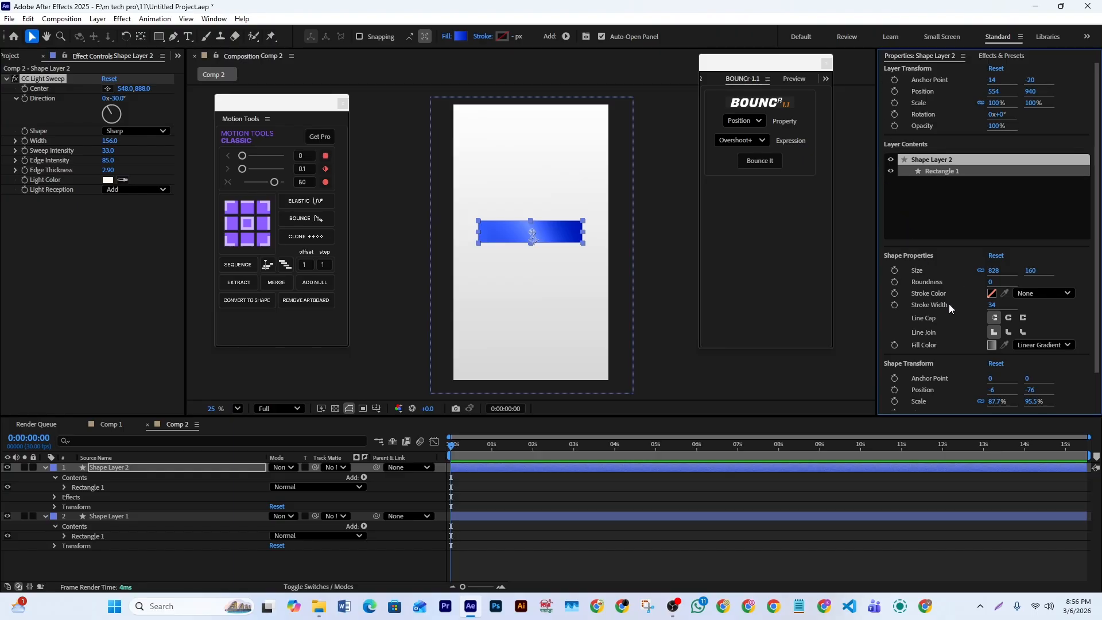
pyautogui.moveTo(990, 282); pyautogui.dragTo(1016, 282)
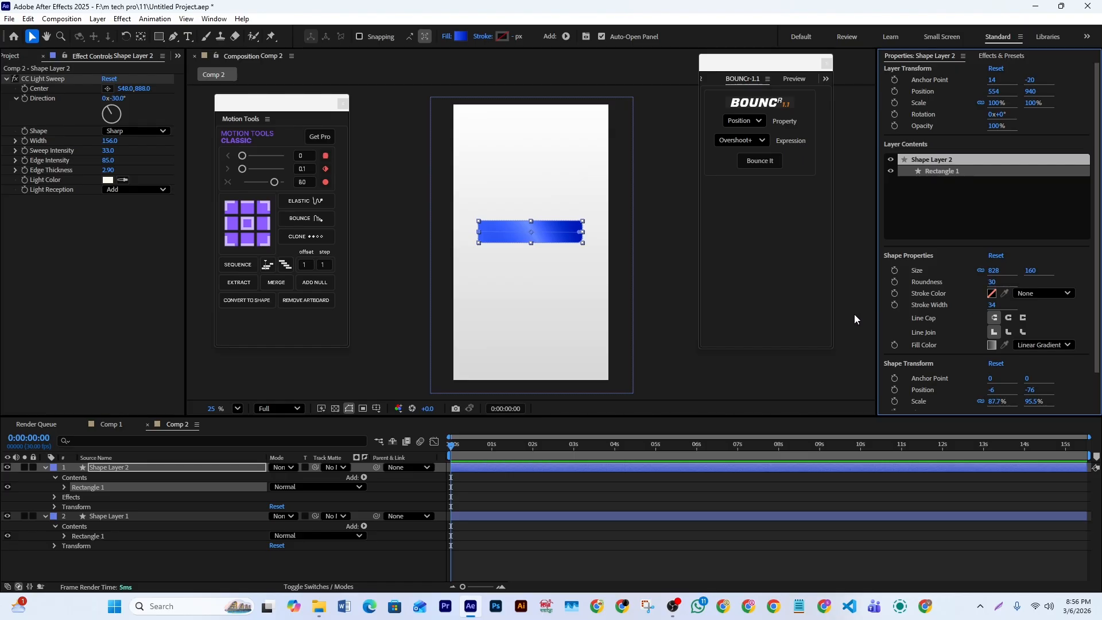
pyautogui.click(664, 354)
pyautogui.click(518, 231)
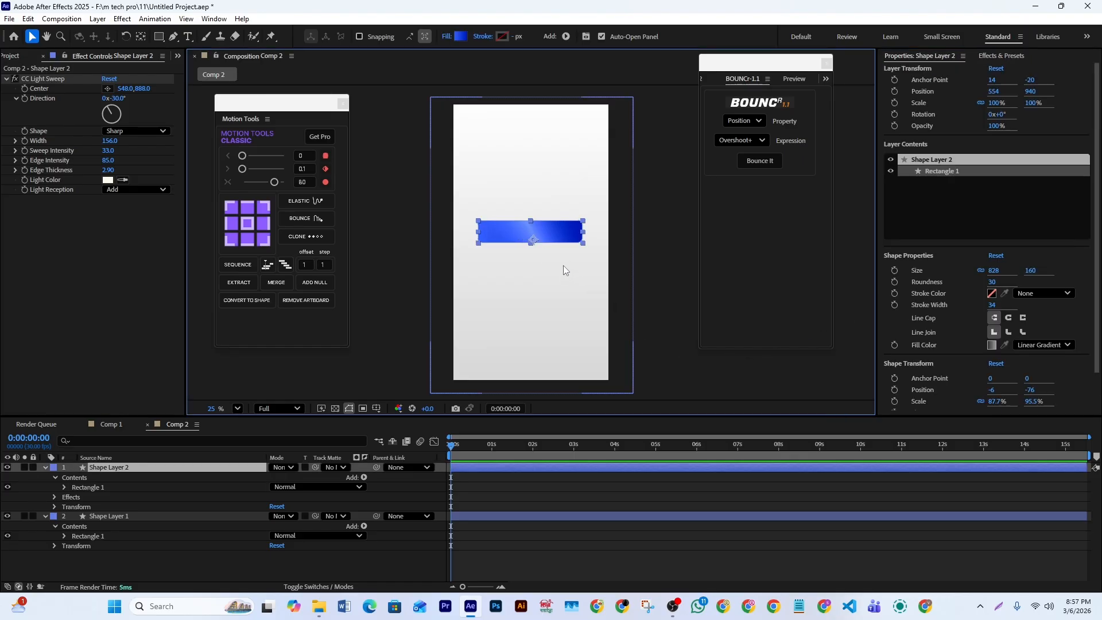
pyautogui.click(252, 226)
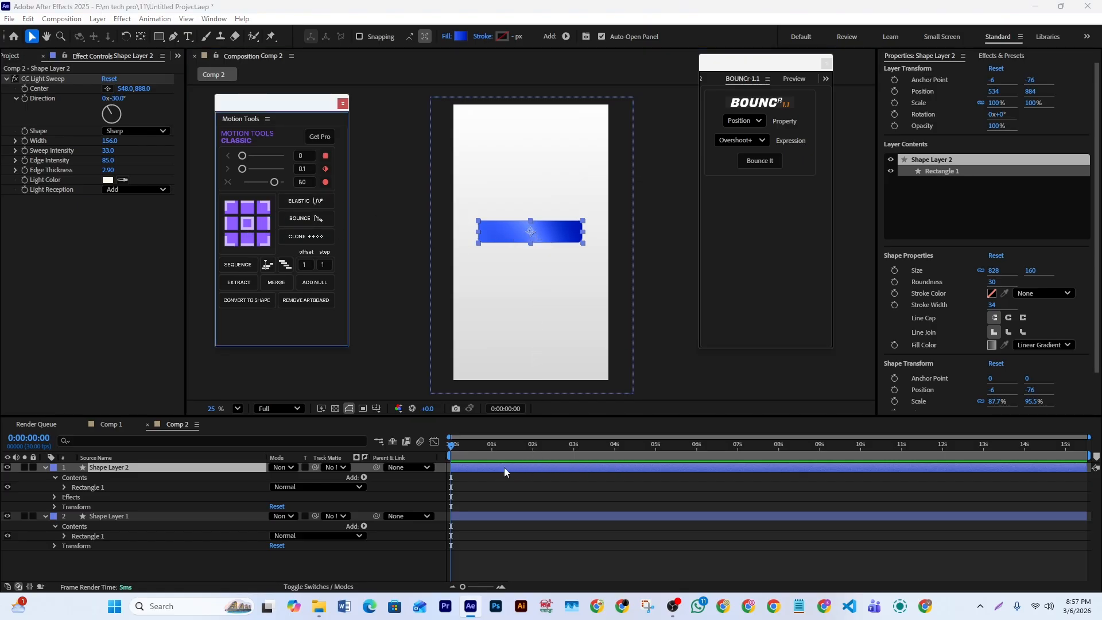
# - Duplicate the blue bar's layer and remove CC Light Sweep from the copy
pyautogui.hotkey('ctrl', 'd')
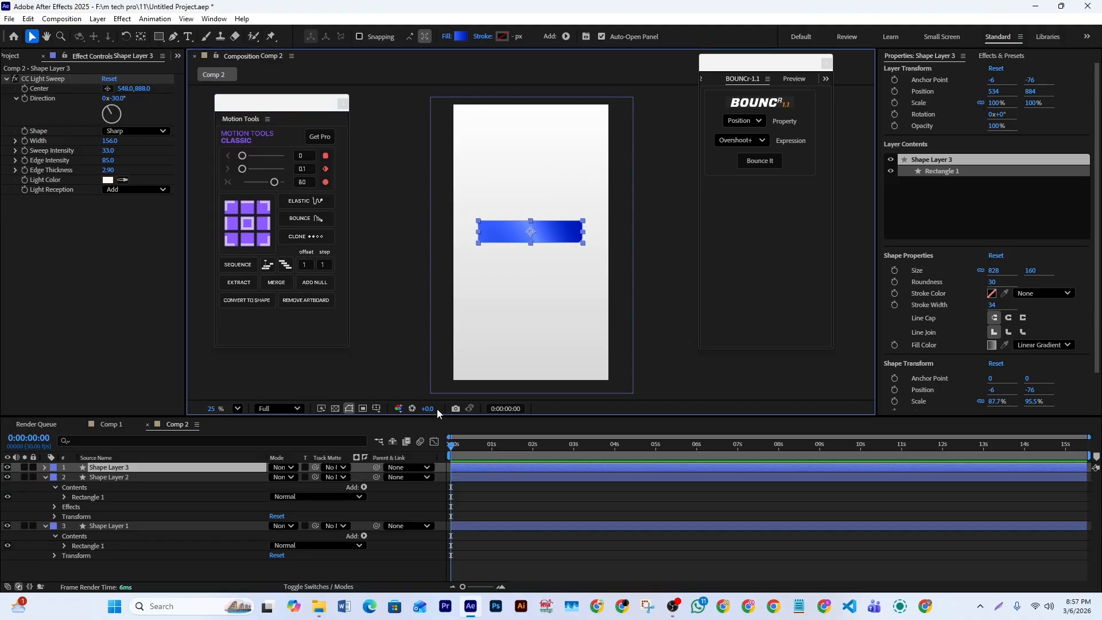
pyautogui.click(40, 81)
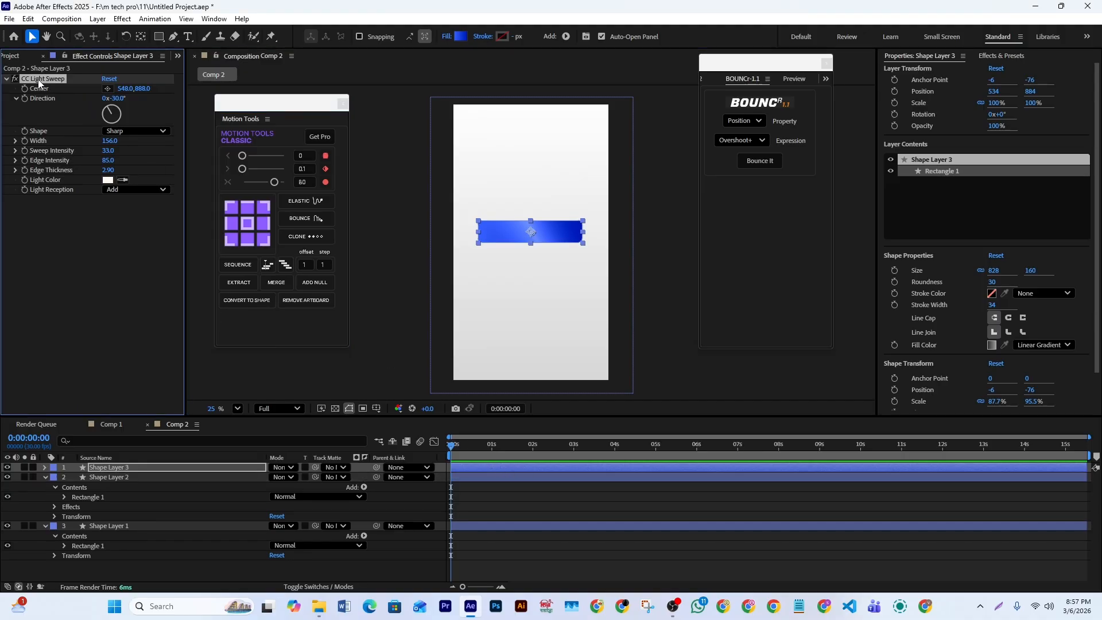
pyautogui.press('Delete')
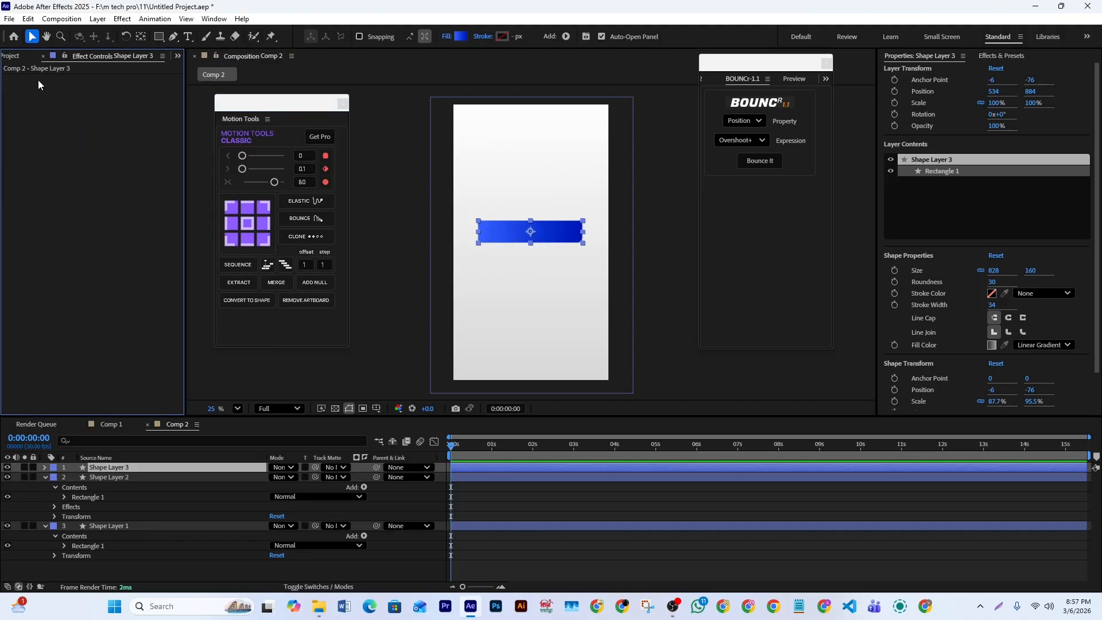
# - Change the duplicated bar's gradient fill to a solid black colour
pyautogui.click(446, 36)
pyautogui.click(511, 274)
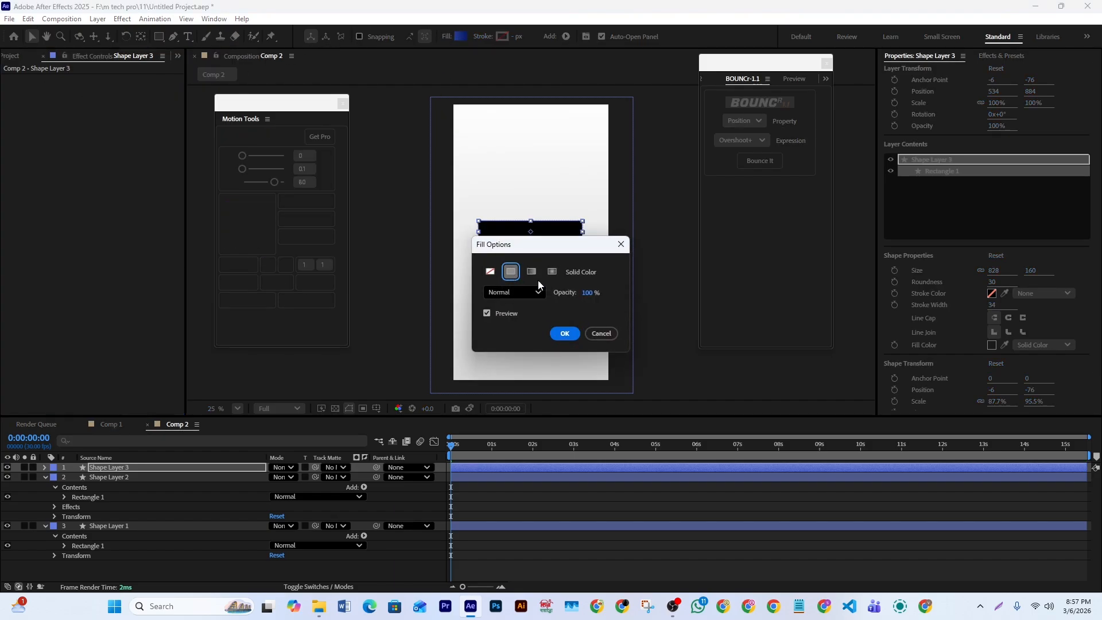
pyautogui.click(566, 334)
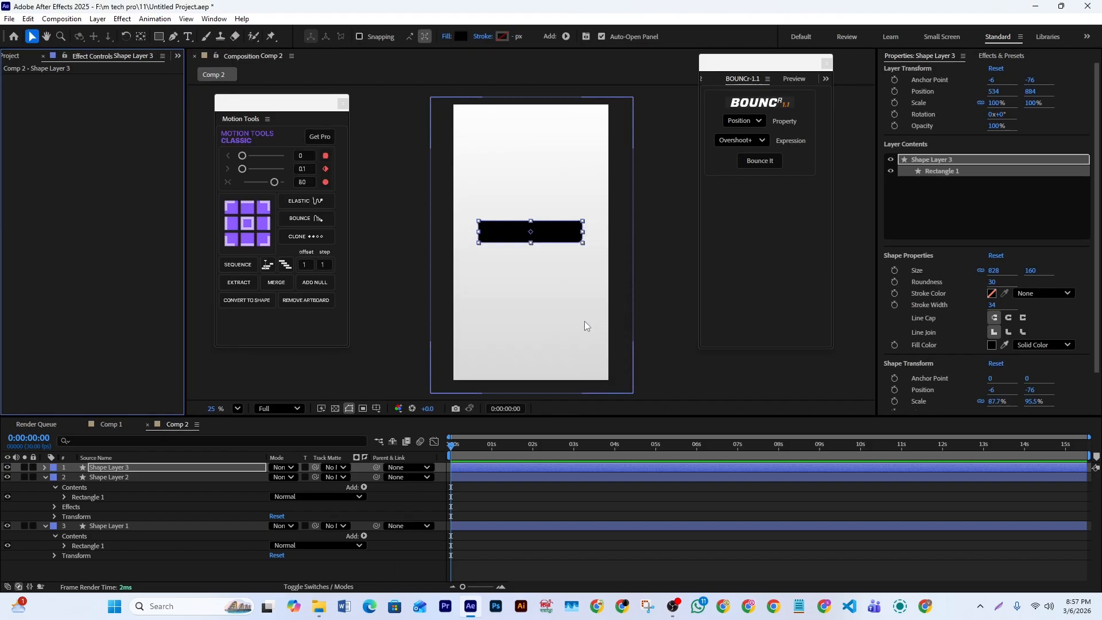
# - Find the CC Radial Fast Blur effect and apply it to the black bar's layer
pyautogui.click(1000, 57)
pyautogui.click(890, 69)
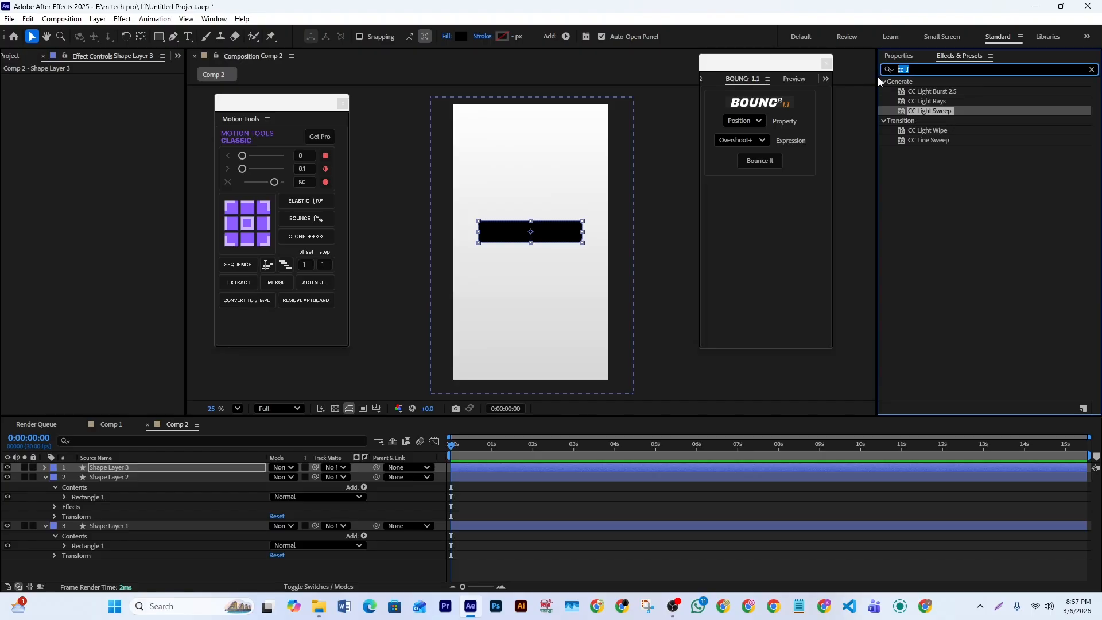
pyautogui.write('cc ra')
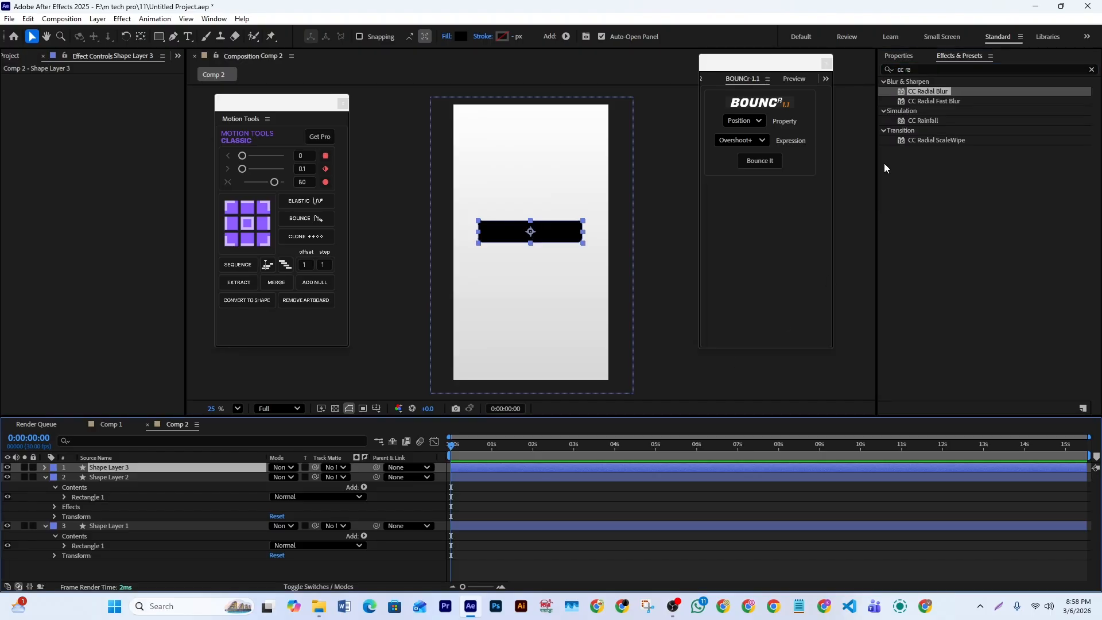
pyautogui.click(936, 101)
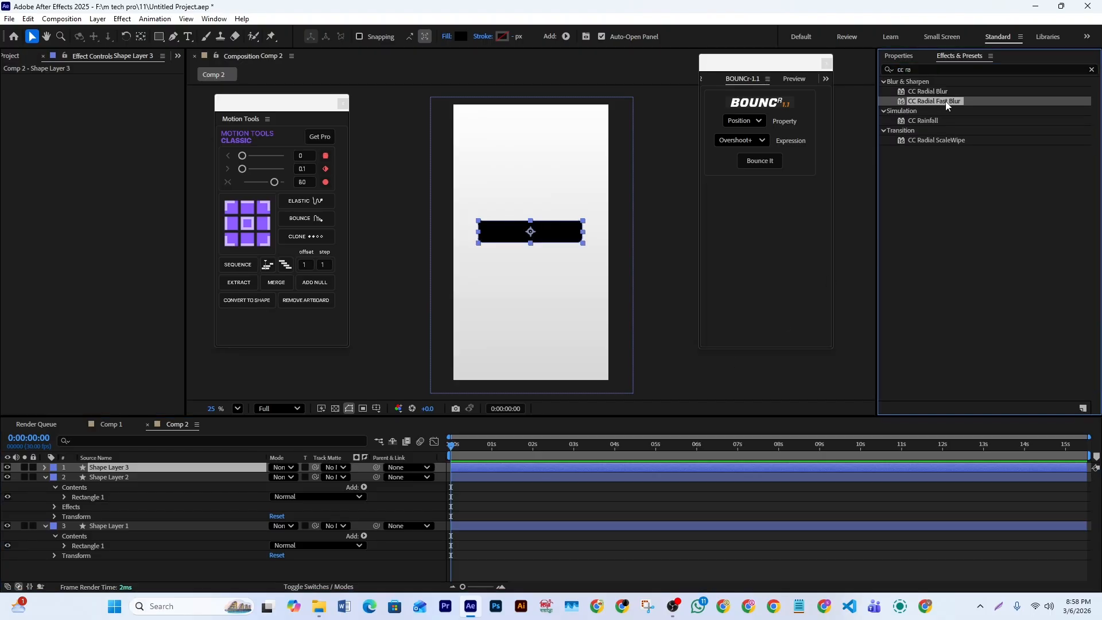
pyautogui.moveTo(794, 199); pyautogui.dragTo(528, 466)
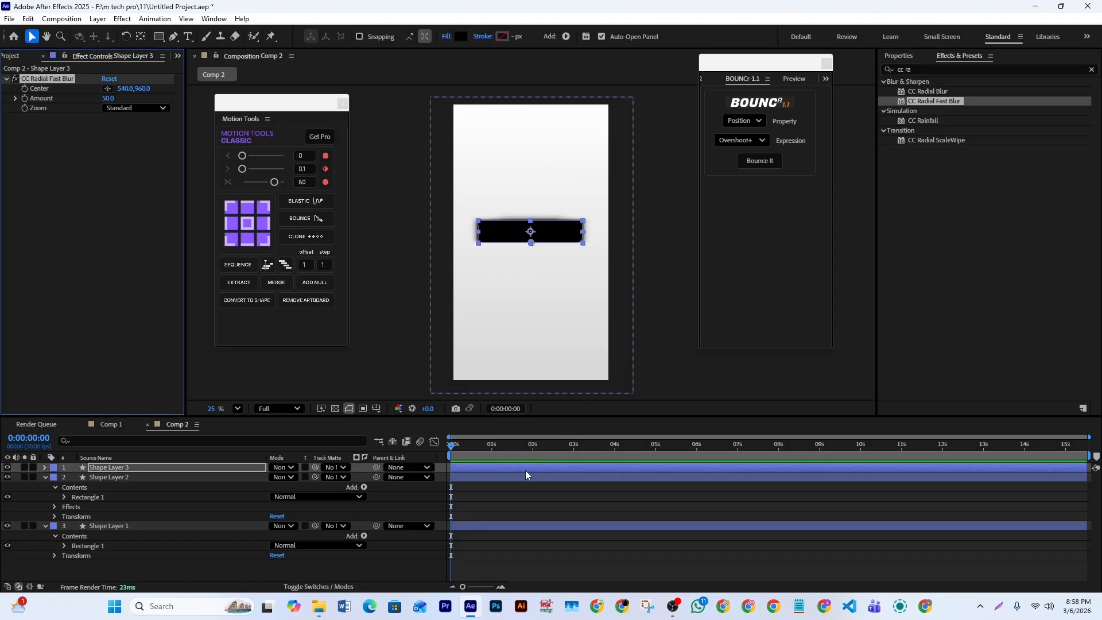
# - Move the radial blur's Center to about 16, 20 and place the black bar's layer beneath the blue bar
pyautogui.moveTo(531, 241); pyautogui.dragTo(456, 108)
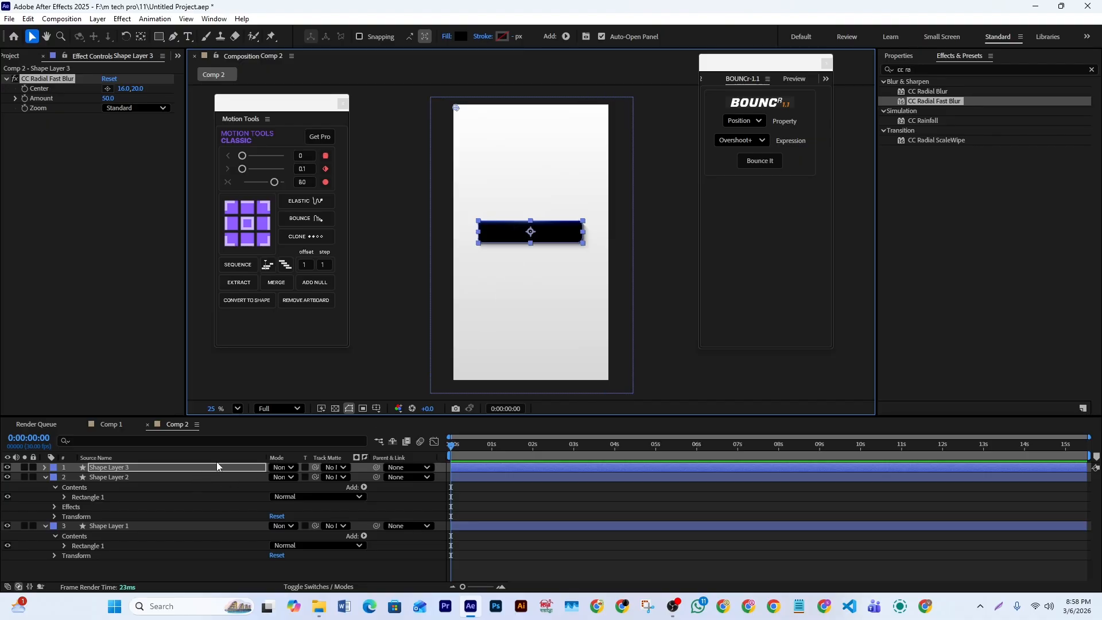
pyautogui.moveTo(205, 470); pyautogui.dragTo(206, 488)
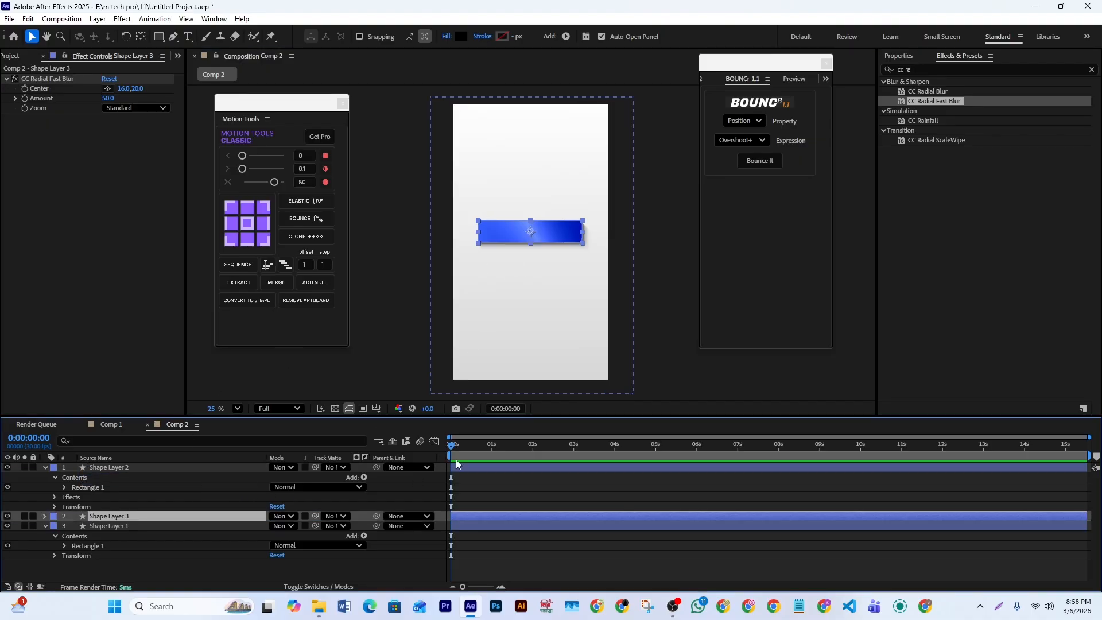
pyautogui.click(658, 297)
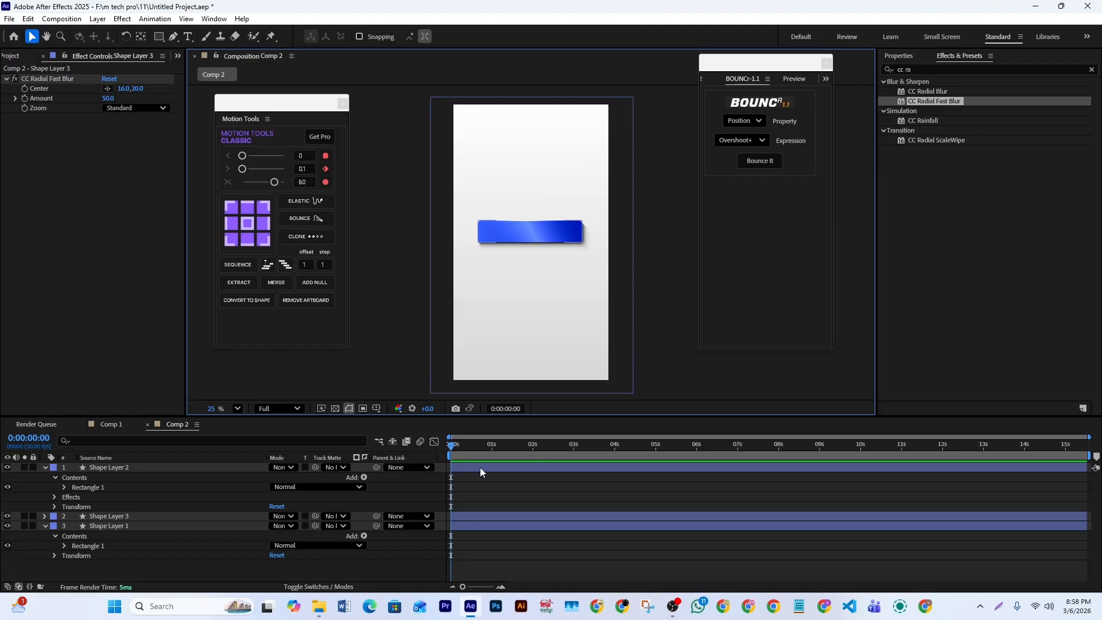
# - Refine the black bar's radial blur shadow to Amount 63 with its Center at about 8, 8
pyautogui.click(463, 515)
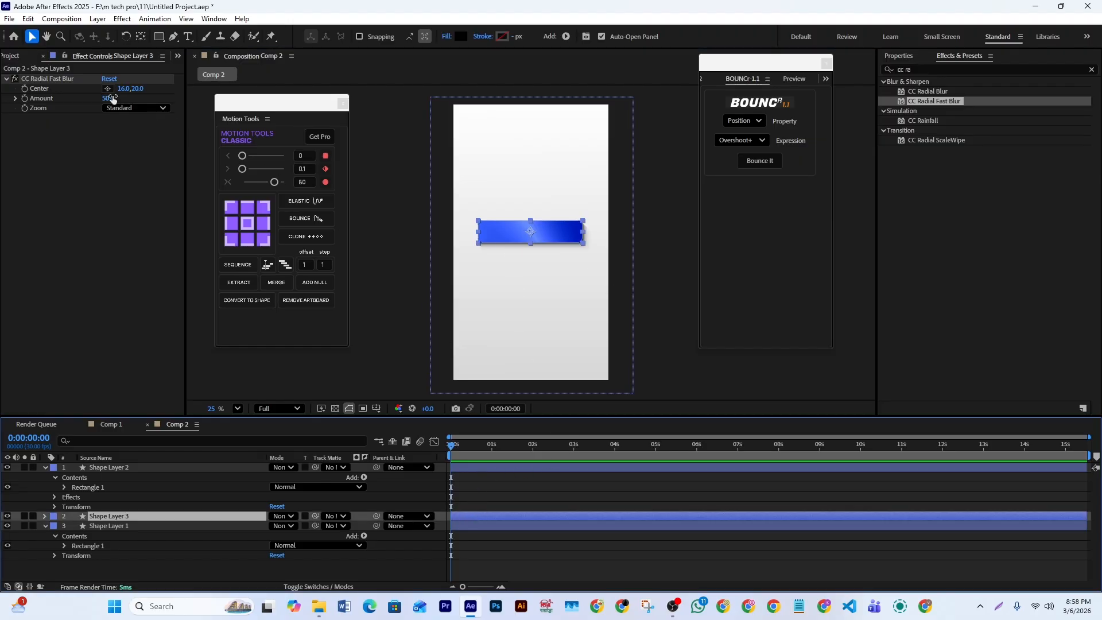
pyautogui.moveTo(113, 98)
pyautogui.mouseDown()
pyautogui.moveTo(123, 100)
pyautogui.moveTo(111, 98)
pyautogui.mouseUp()
pyautogui.moveTo(455, 108); pyautogui.dragTo(469, 108)
pyautogui.moveTo(452, 107); pyautogui.dragTo(454, 107)
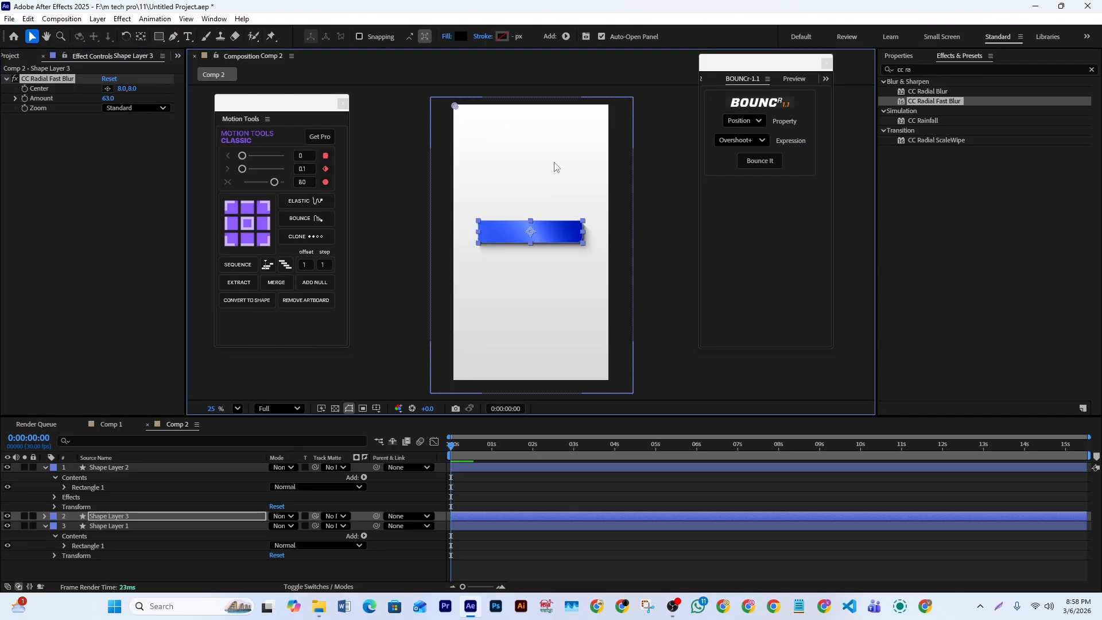
pyautogui.click(613, 250)
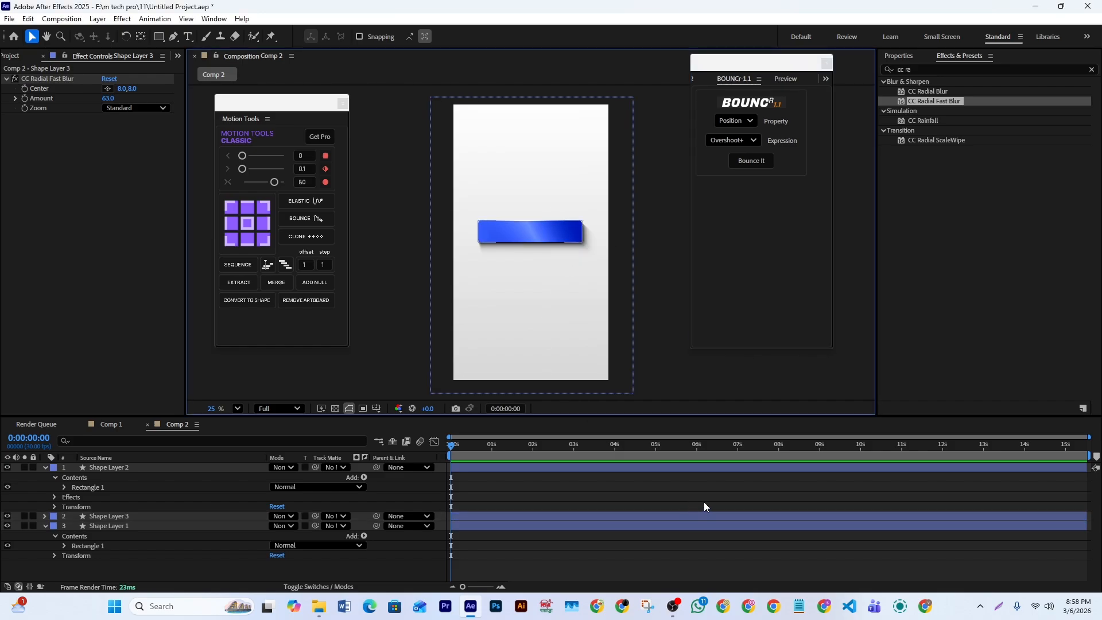
# - Pre-compose the blue bar and its black shadow layer, moving all attributes into the new composition
pyautogui.click(502, 467)
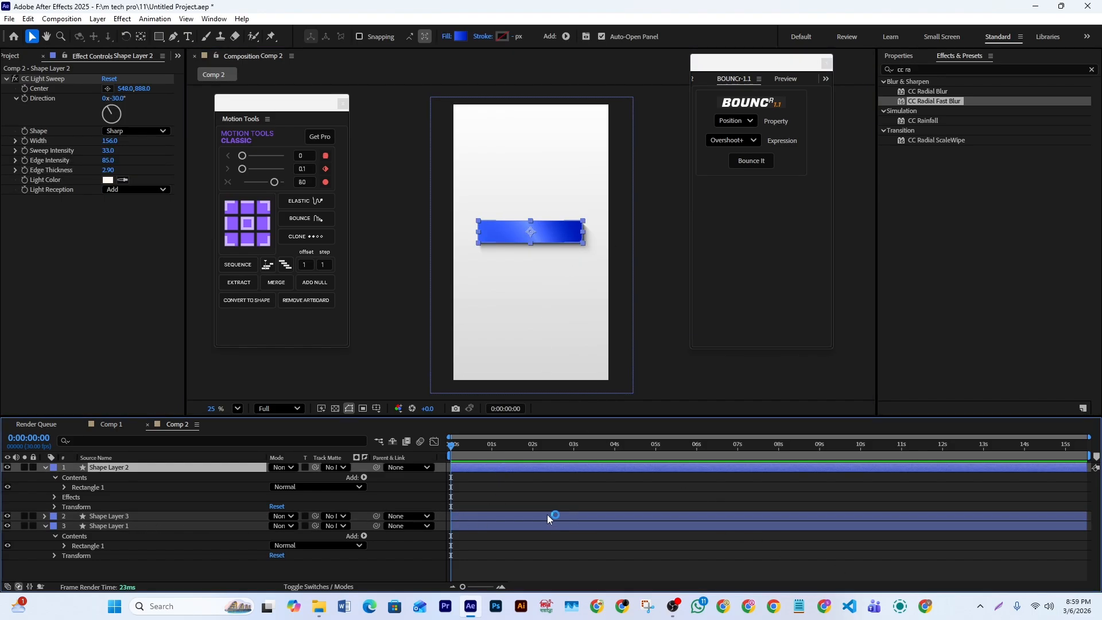
pyautogui.keyDown('ctrl'); pyautogui.click(491, 515); pyautogui.keyUp('ctrl')
pyautogui.rightClick(511, 465)
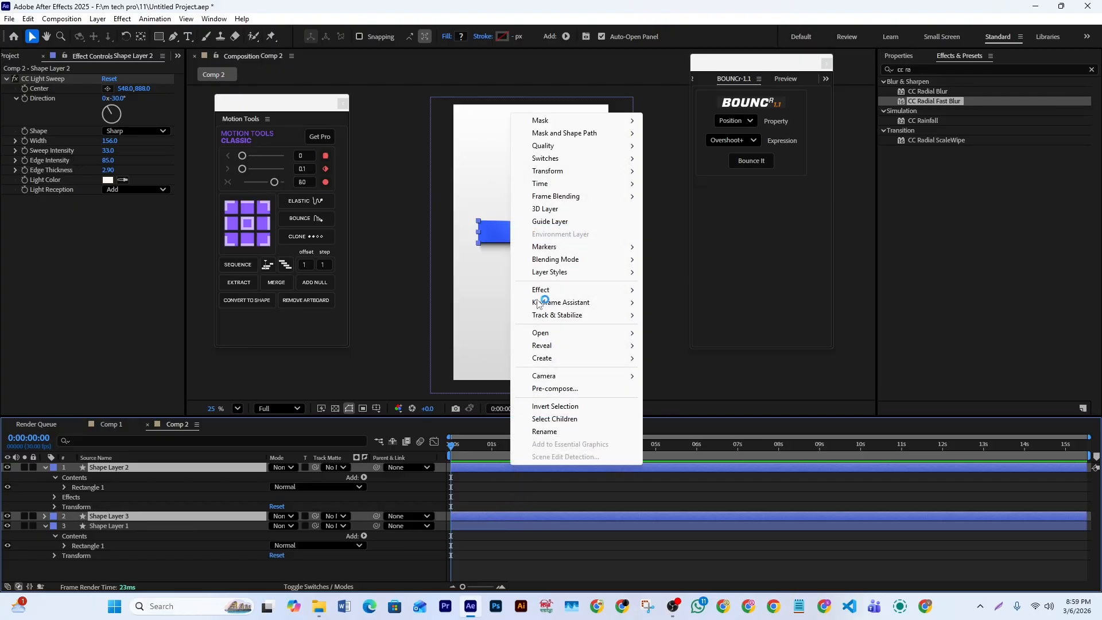
pyautogui.click(552, 389)
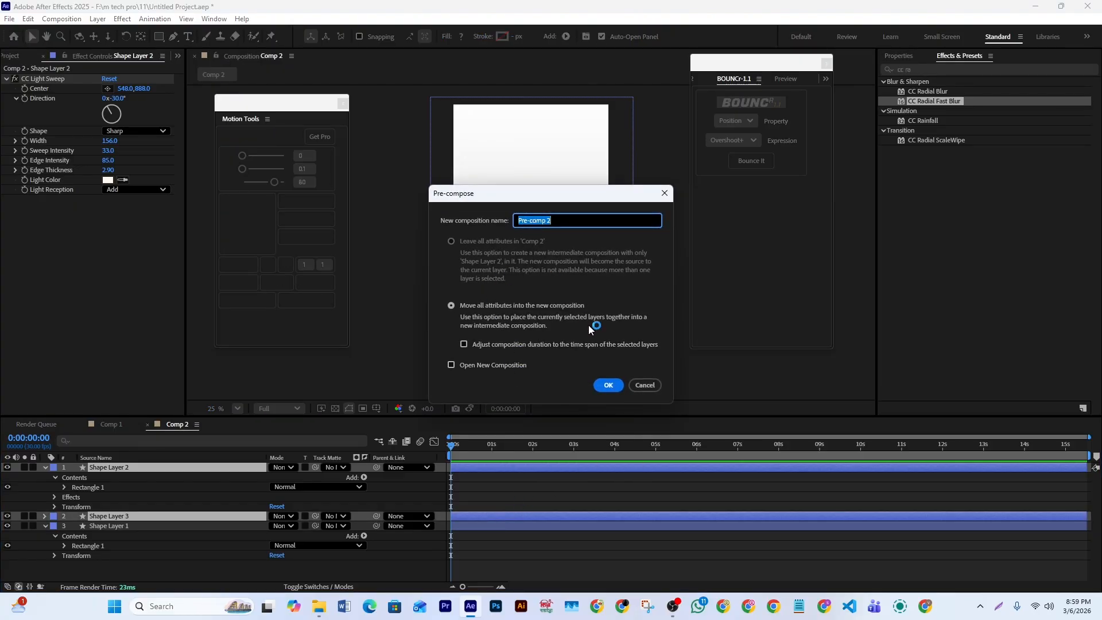
pyautogui.click(610, 385)
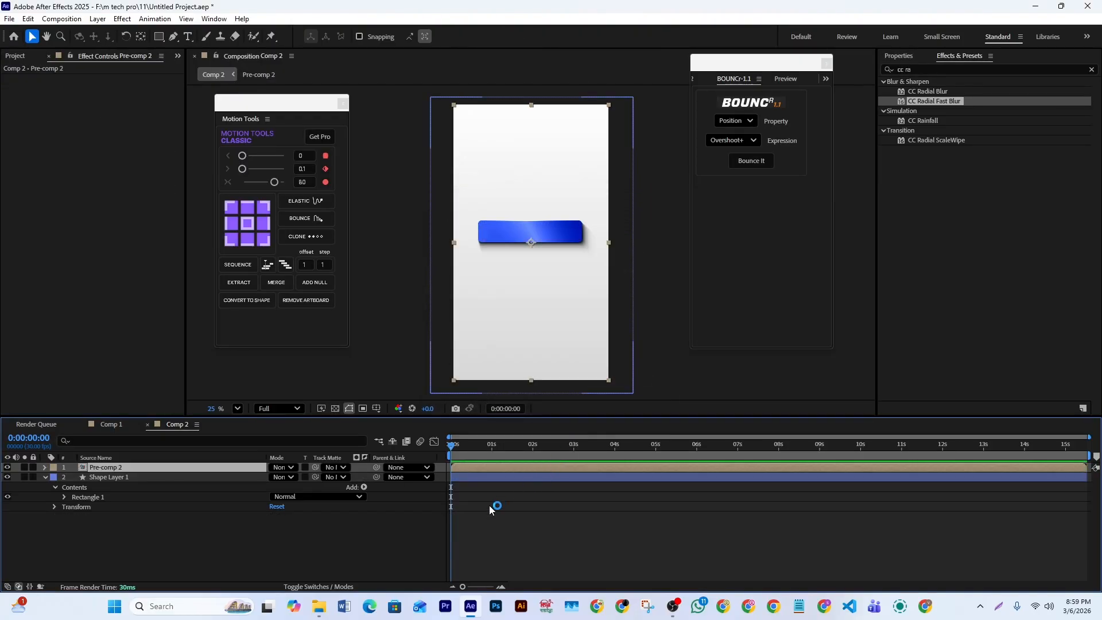
# - Duplicate the pre-composed bar three times to get four copies
pyautogui.click(660, 309)
pyautogui.click(490, 469)
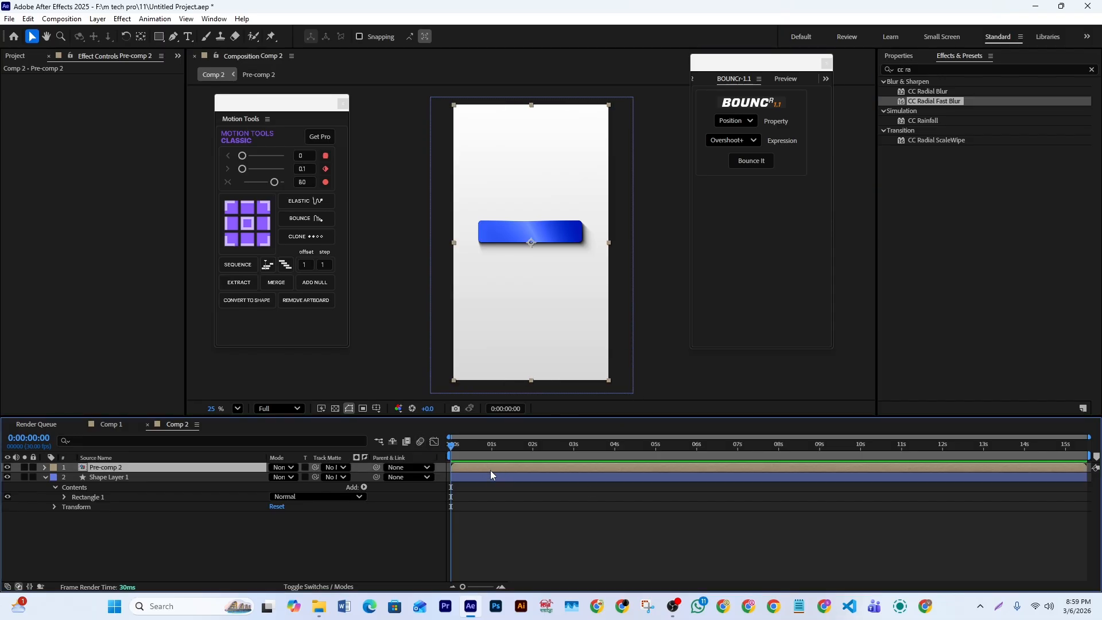
pyautogui.hotkey('ctrl', 'd')
pyautogui.hotkey('ctrl', 'd')
pyautogui.hotkey('ctrl', 'd')
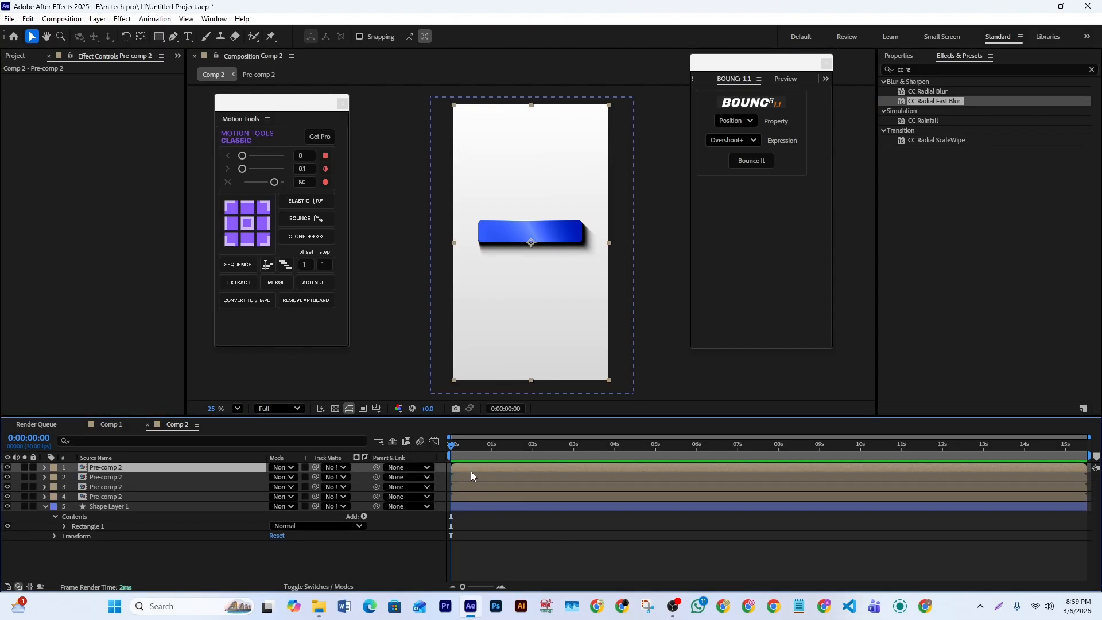
# - Show the Position of the lowest pre-composed bar layer and move it down to 540, 1465
pyautogui.click(474, 477)
pyautogui.click(473, 486)
pyautogui.click(472, 496)
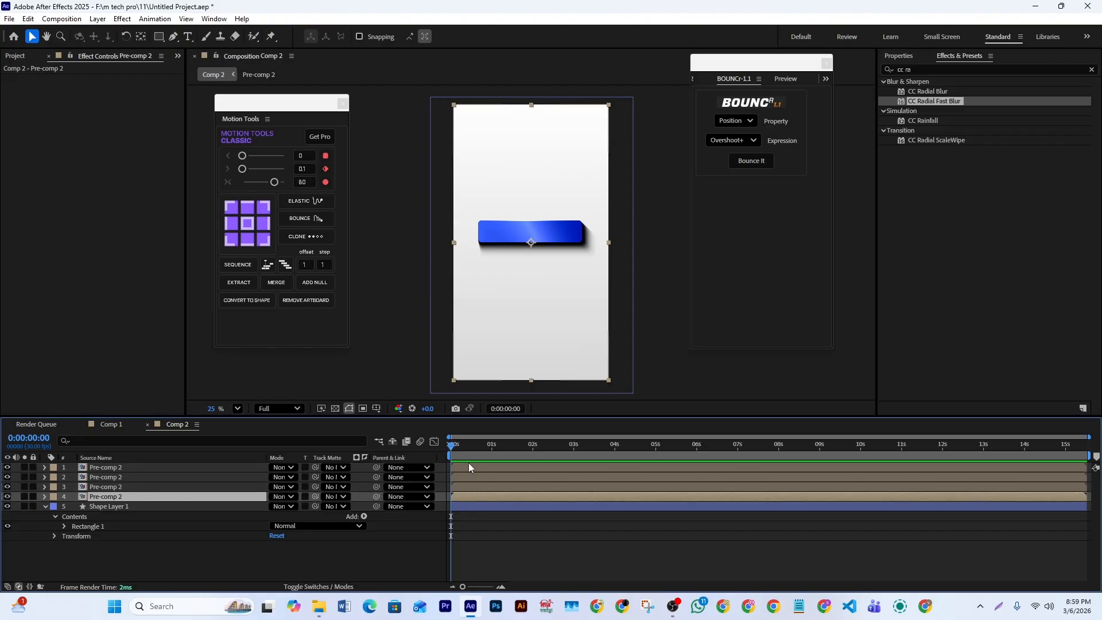
pyautogui.click(470, 467)
pyautogui.click(476, 497)
pyautogui.press('p')
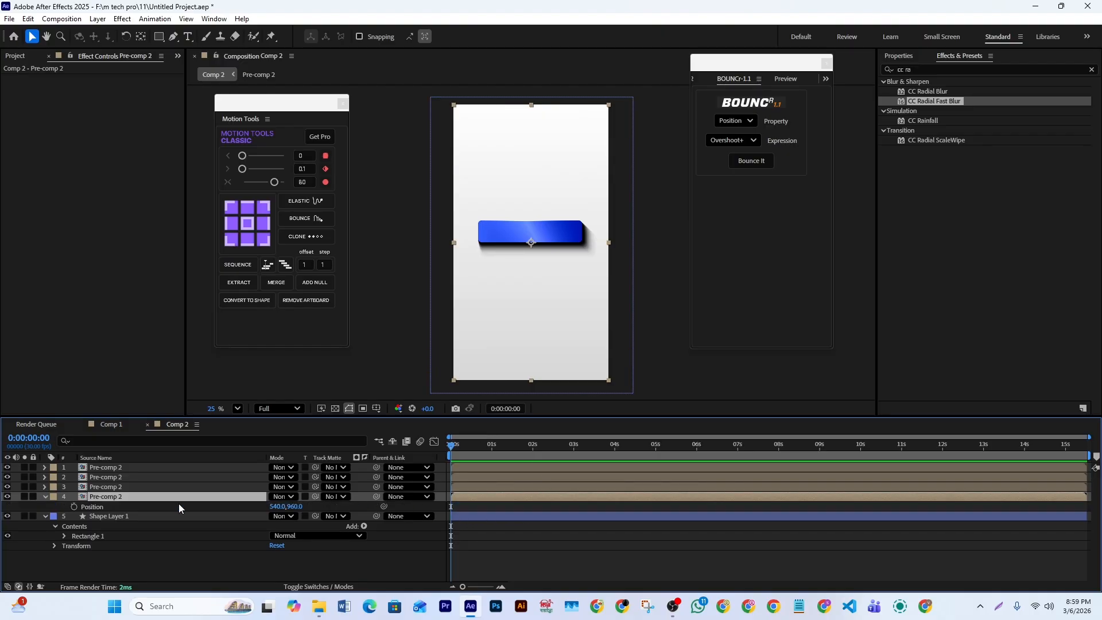
pyautogui.moveTo(294, 506); pyautogui.dragTo(602, 488)
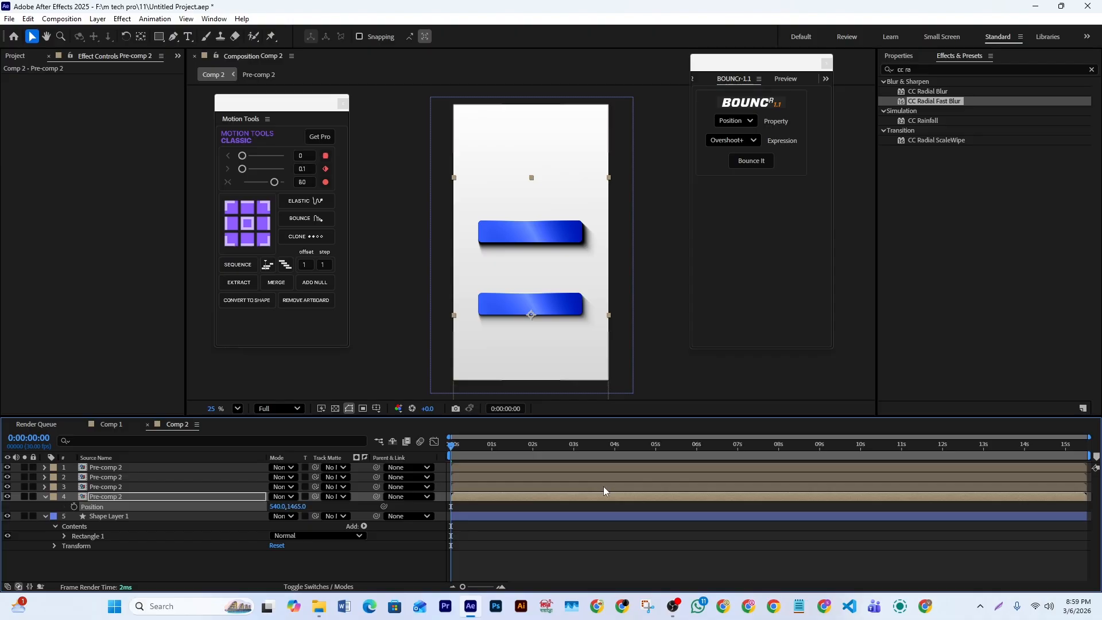
# - Stack the four bars closely by setting their vertical positions to 946, 1105, 1266 and 1428 from first to fourth layer
pyautogui.click(482, 487)
pyautogui.press('p')
pyautogui.moveTo(298, 497); pyautogui.dragTo(394, 479)
pyautogui.click(503, 476)
pyautogui.press('p')
pyautogui.click(479, 467)
pyautogui.press('p')
pyautogui.click(478, 487)
pyautogui.moveTo(297, 478); pyautogui.dragTo(283, 497)
pyautogui.click(478, 468)
pyautogui.click(478, 487)
pyautogui.moveTo(298, 516); pyautogui.dragTo(277, 536)
pyautogui.moveTo(298, 497); pyautogui.dragTo(300, 497)
pyautogui.moveTo(296, 477); pyautogui.dragTo(298, 477)
pyautogui.click(581, 381)
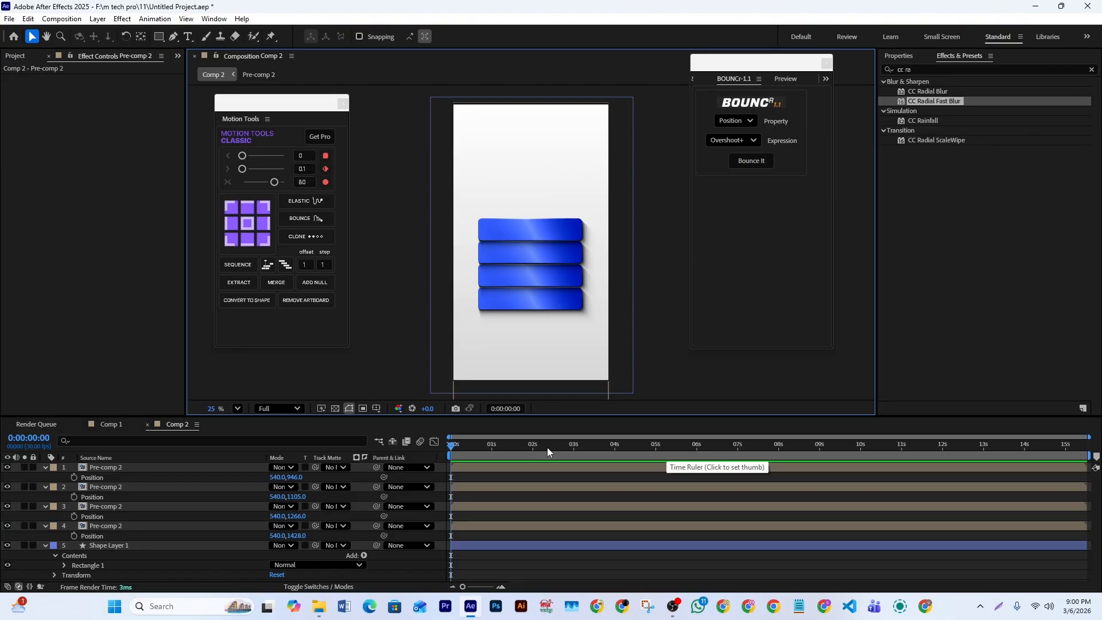
# - Find the Hue/Saturation effect and apply it to the lower three bars' layers
pyautogui.click(1019, 72)
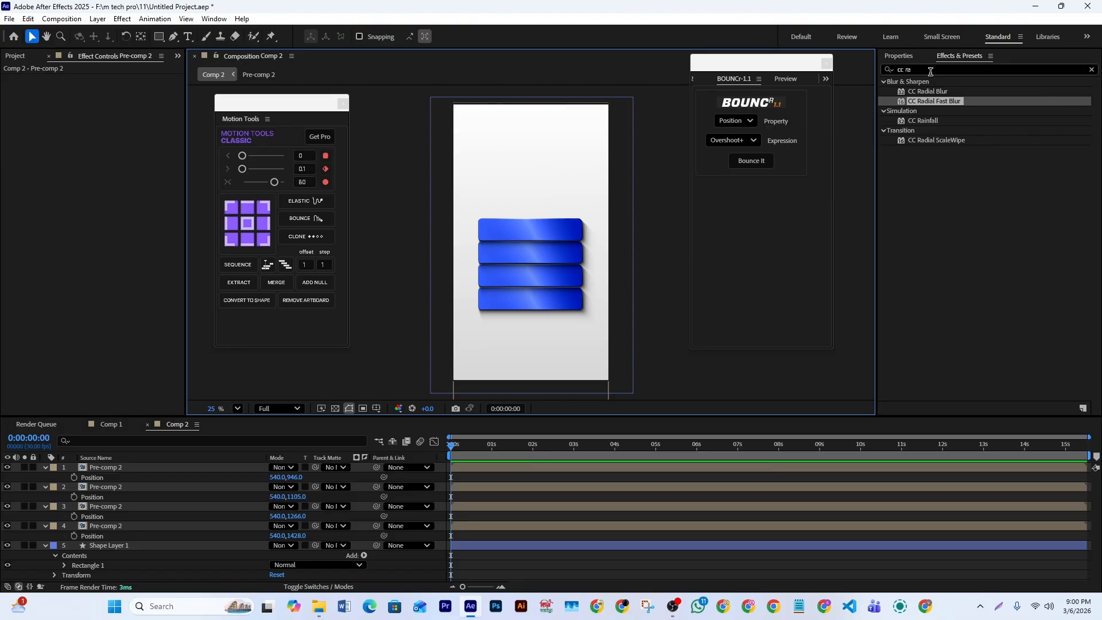
pyautogui.write('hu')
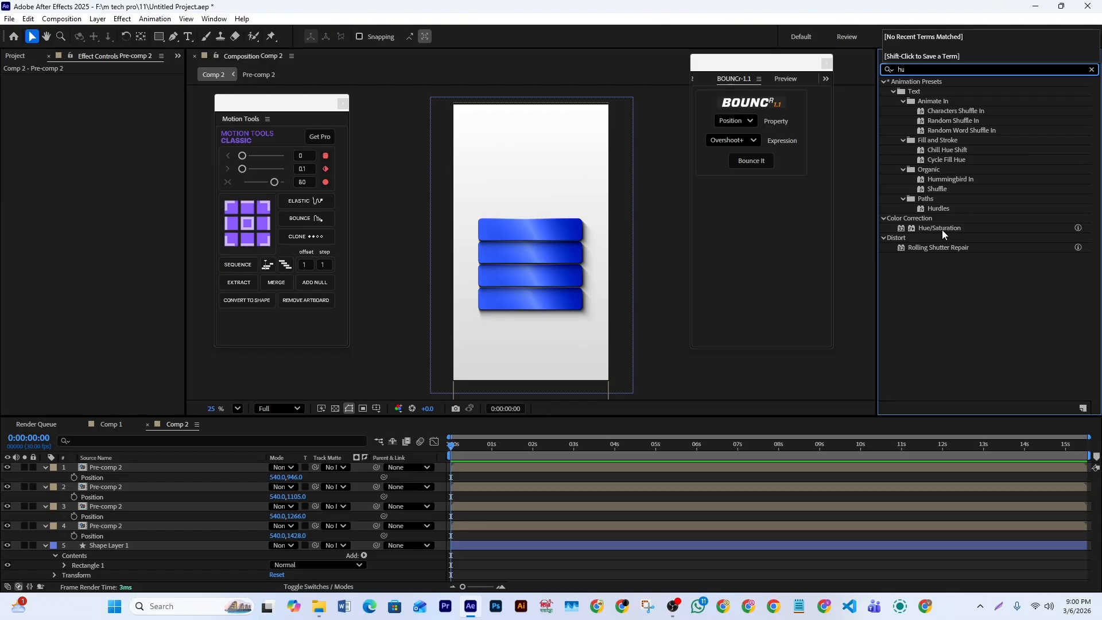
pyautogui.moveTo(938, 228); pyautogui.dragTo(525, 525)
pyautogui.moveTo(937, 230); pyautogui.dragTo(492, 505)
pyautogui.moveTo(950, 231); pyautogui.dragTo(524, 487)
pyautogui.click(502, 467)
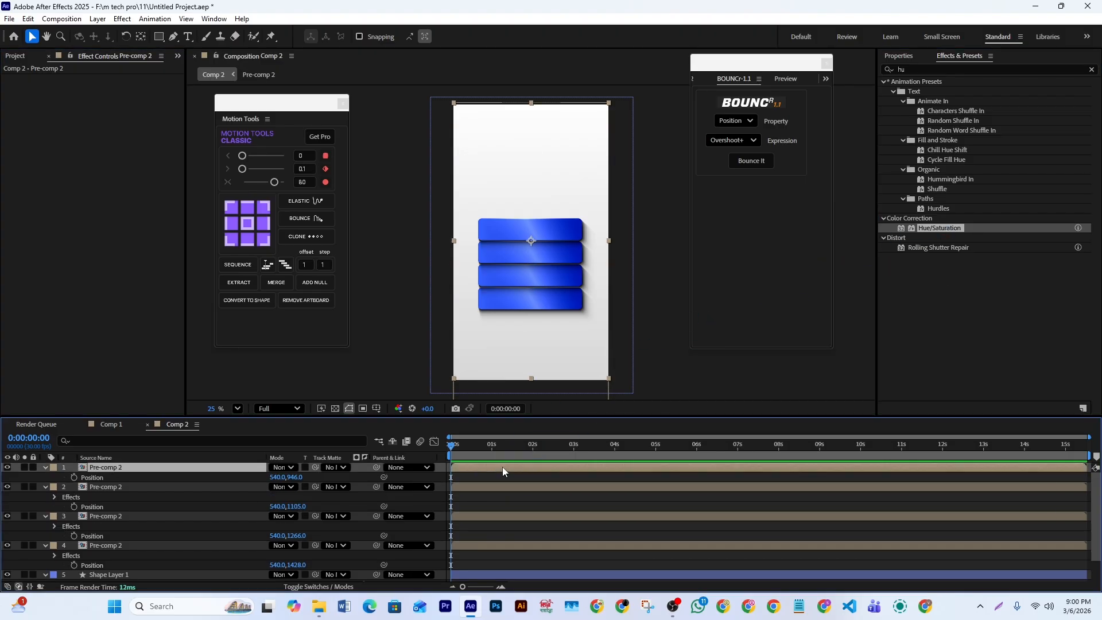
# - Set Master Hue to 66° on the bottom bar and 155° on the bar directly above it
pyautogui.click(469, 547)
pyautogui.moveTo(117, 145); pyautogui.dragTo(124, 147)
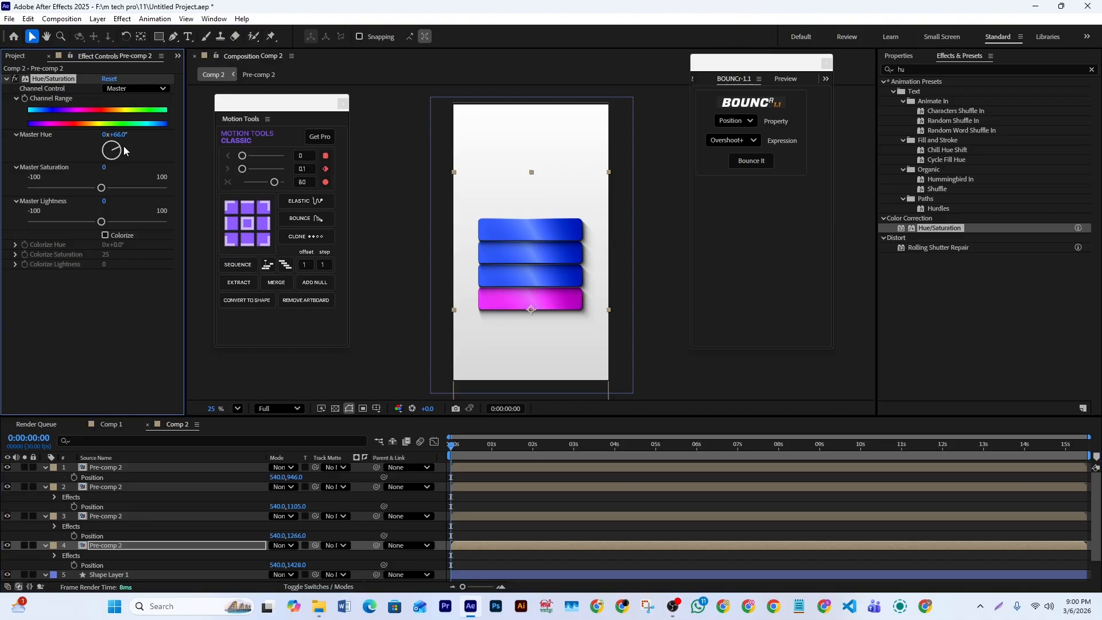
pyautogui.click(484, 515)
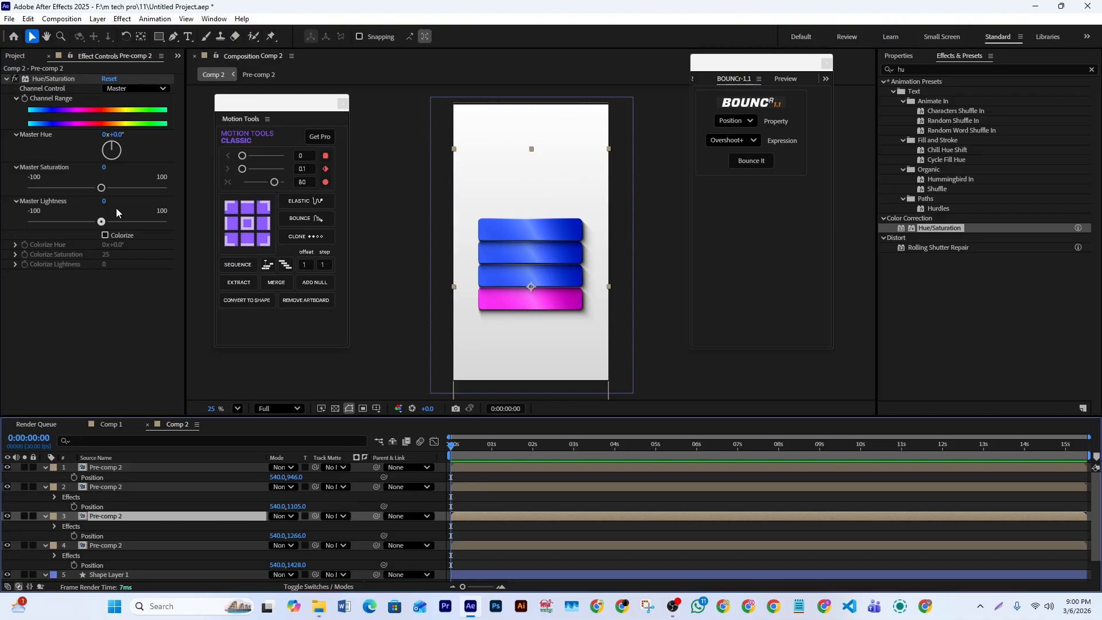
pyautogui.moveTo(114, 146); pyautogui.dragTo(119, 167)
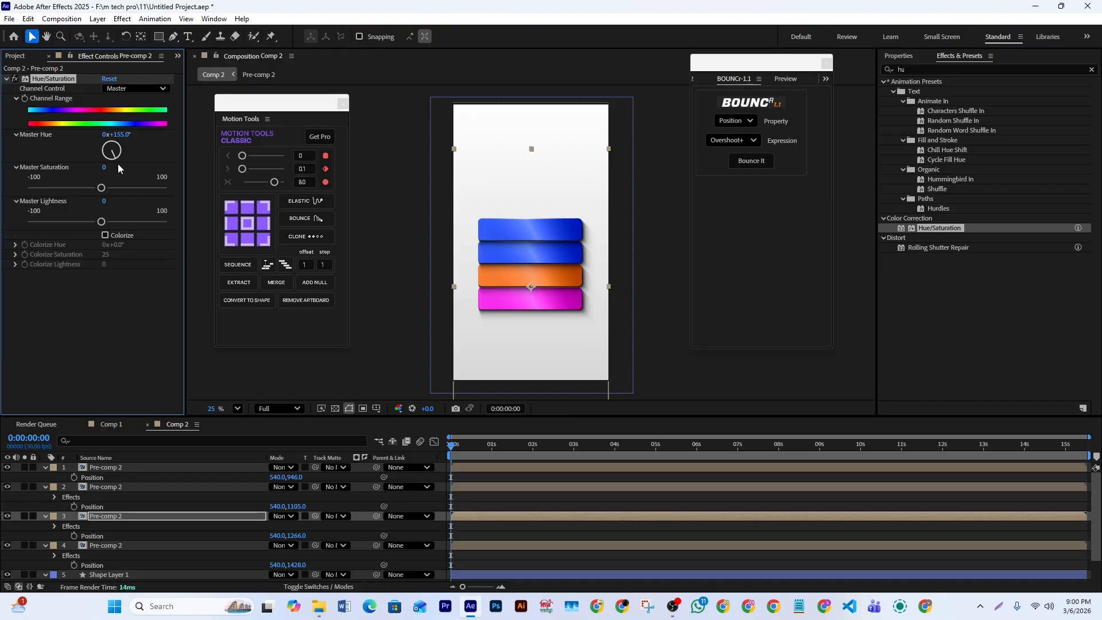
# - Set the Hue/Saturation effect's Master Hue to -160° on the second bar's layer
pyautogui.click(497, 489)
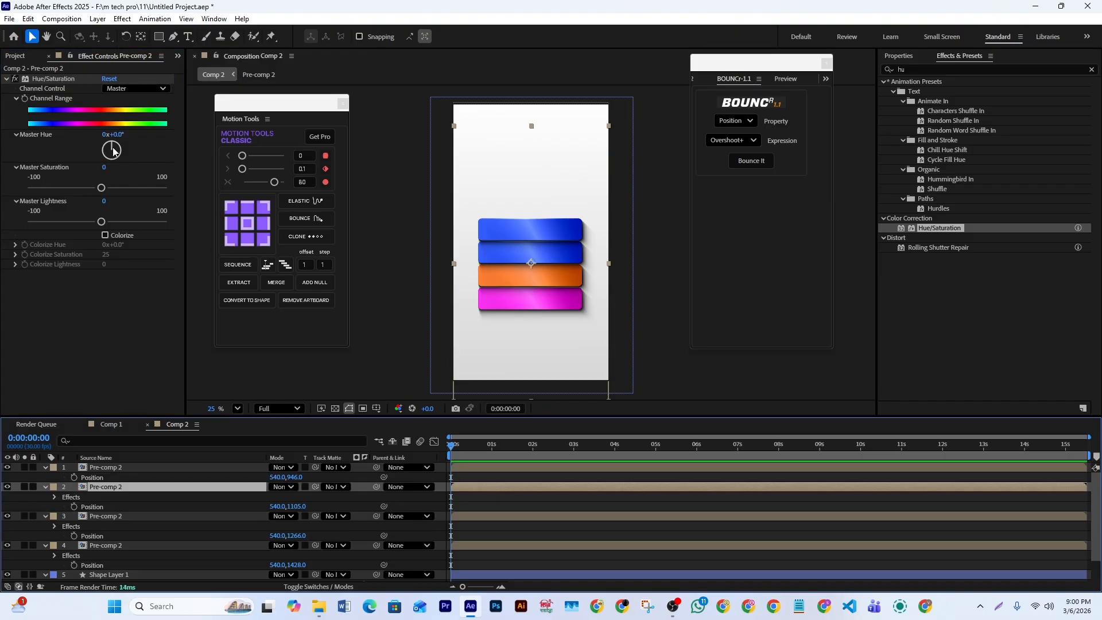
pyautogui.moveTo(121, 149); pyautogui.dragTo(105, 179)
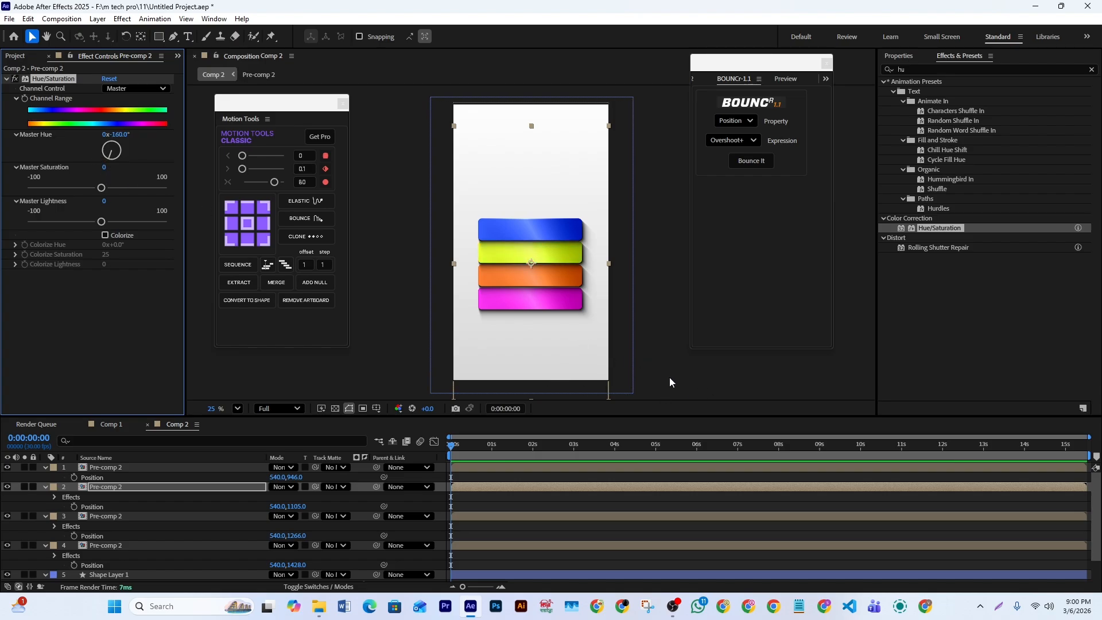
pyautogui.click(673, 359)
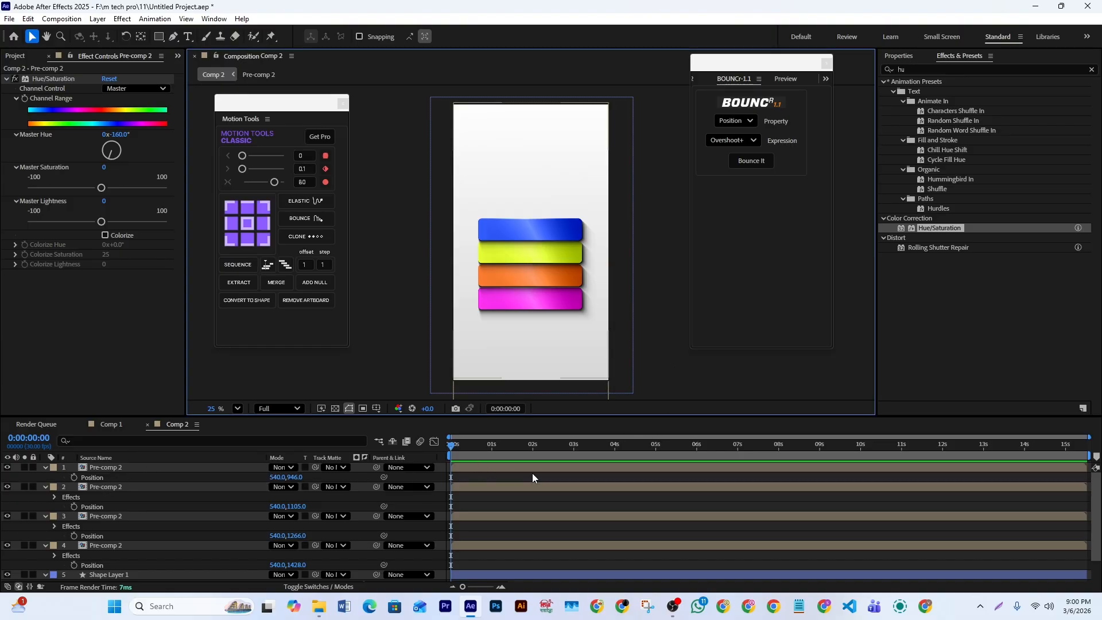
# - Collapse the open properties of all four pre-composed bar layers together, leaving them deselected
pyautogui.click(495, 543)
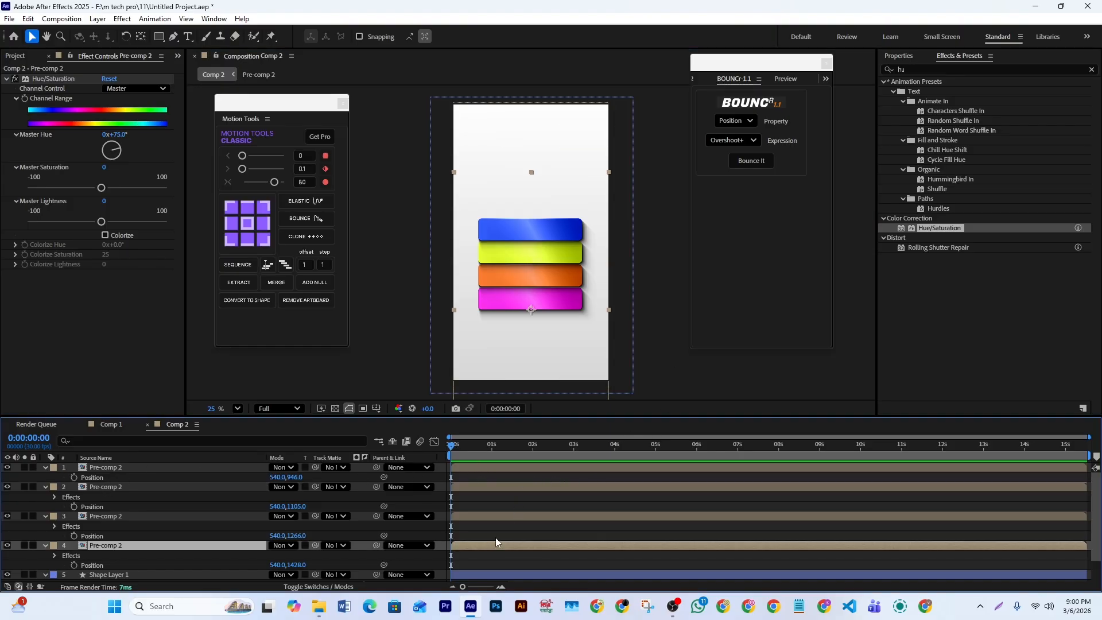
pyautogui.keyDown('shift'); pyautogui.click(484, 466); pyautogui.keyUp('shift')
pyautogui.press('u')
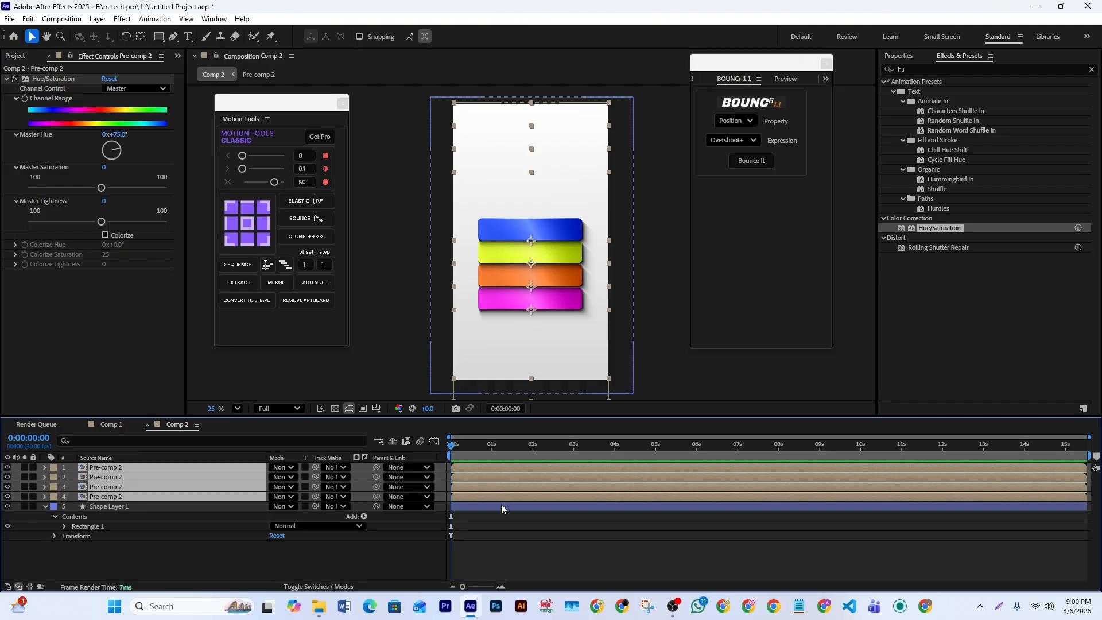
pyautogui.click(529, 539)
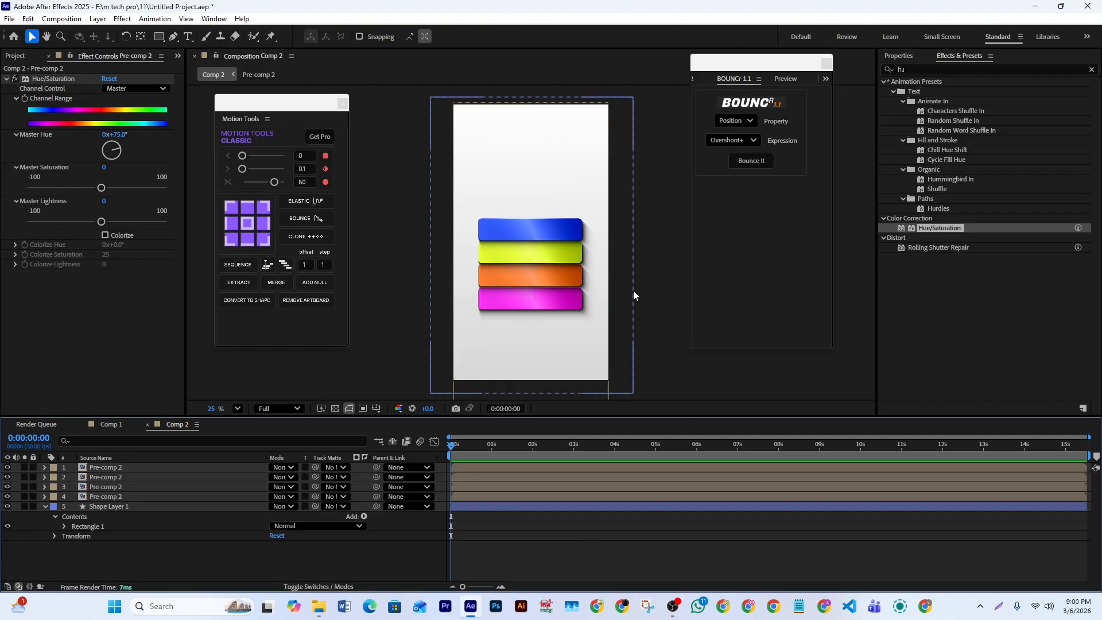
# - Find the Distort Transform effect, apply it to the bottom magenta bar's layer, and check which bar it is by toggling its visibility
pyautogui.moveTo(918, 68); pyautogui.dragTo(860, 67)
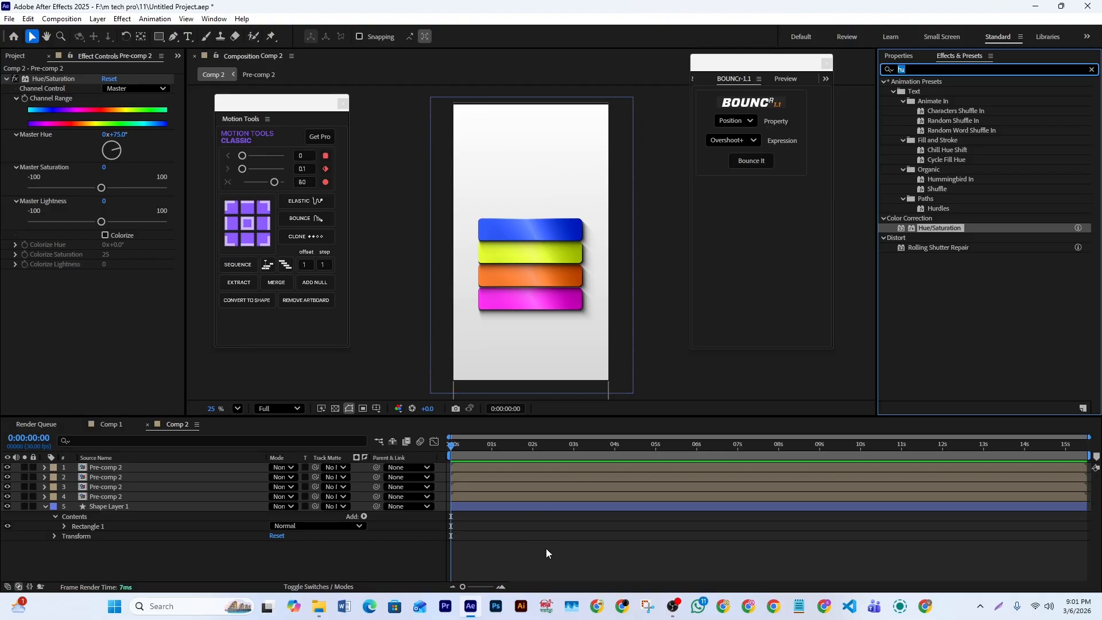
pyautogui.write('t')
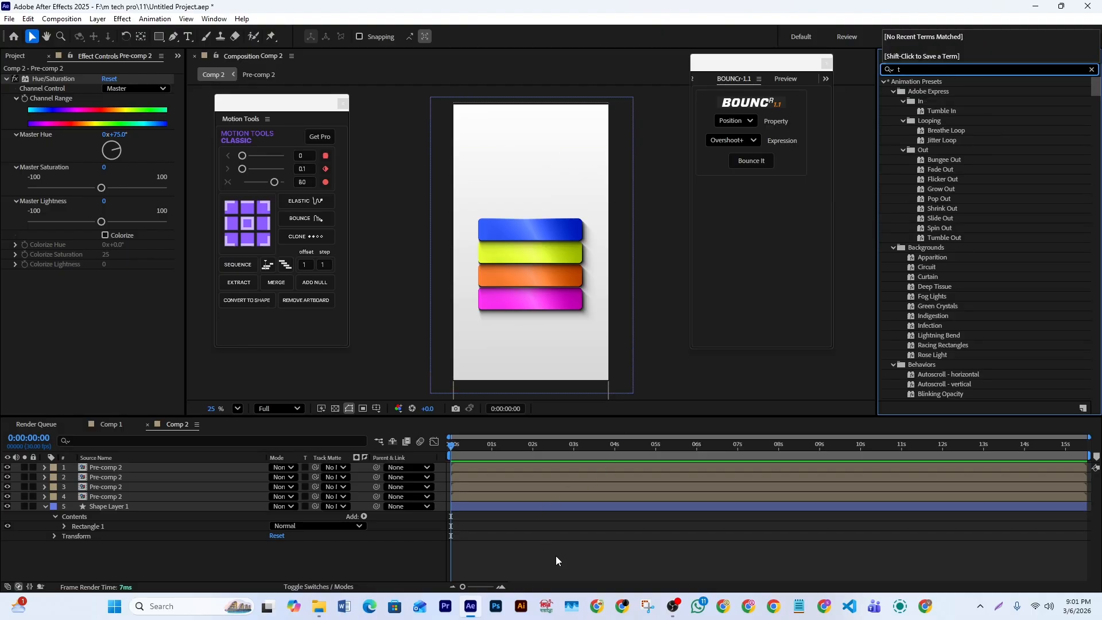
pyautogui.write('ran')
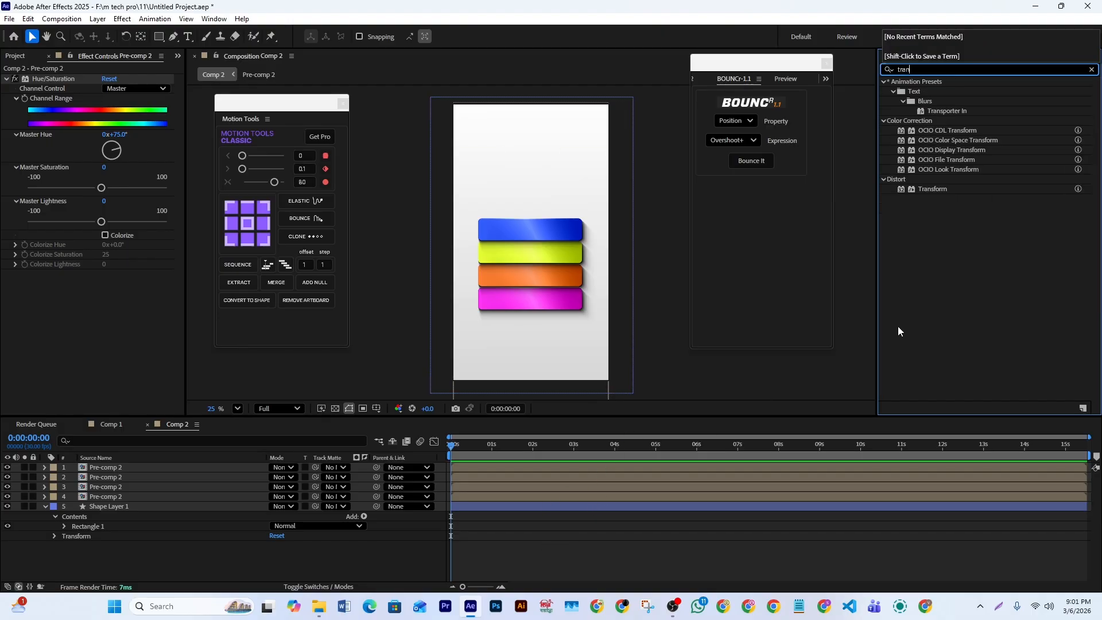
pyautogui.moveTo(932, 189); pyautogui.dragTo(492, 496)
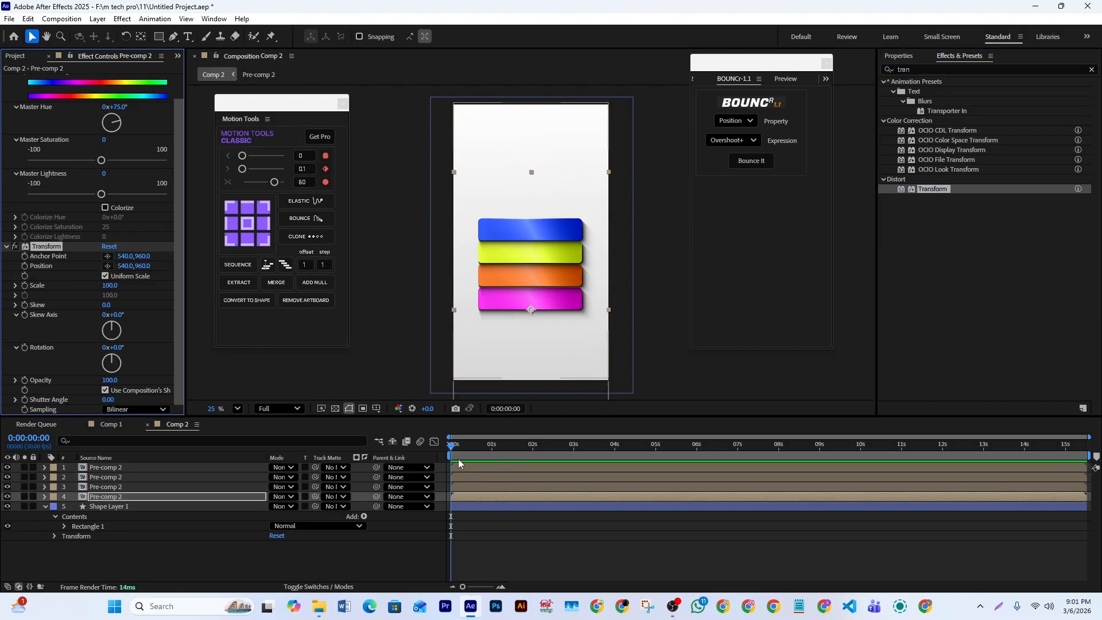
pyautogui.click(8, 497)
pyautogui.click(8, 497)
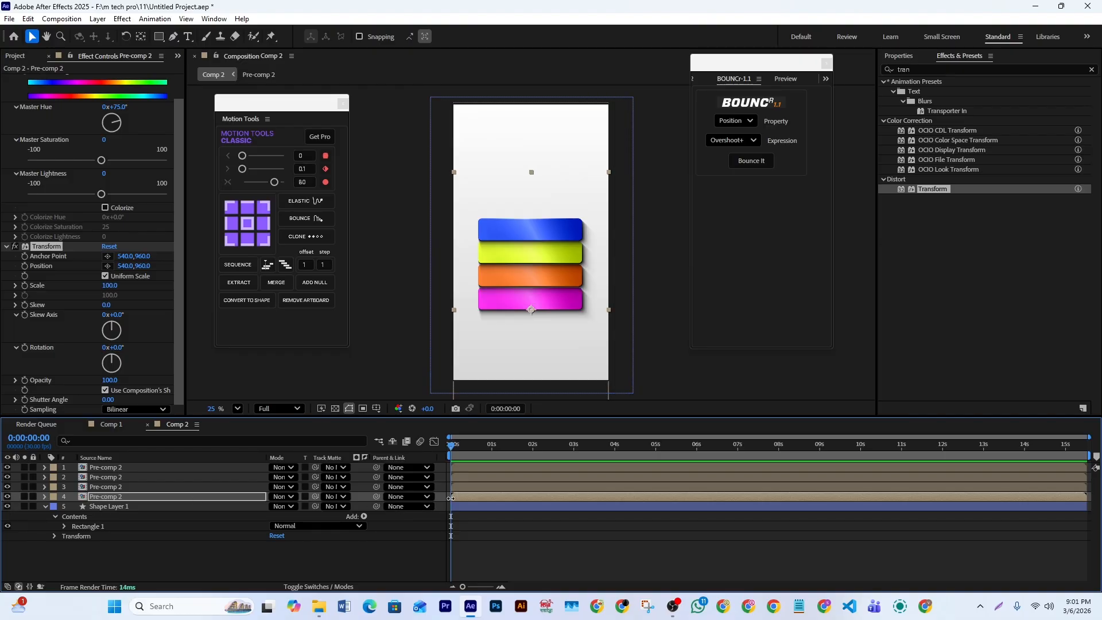
# - Enable Position and Rotation keyframes on the bottom bar's Transform effect, reveal them, and move both to about two seconds
pyautogui.click(25, 270)
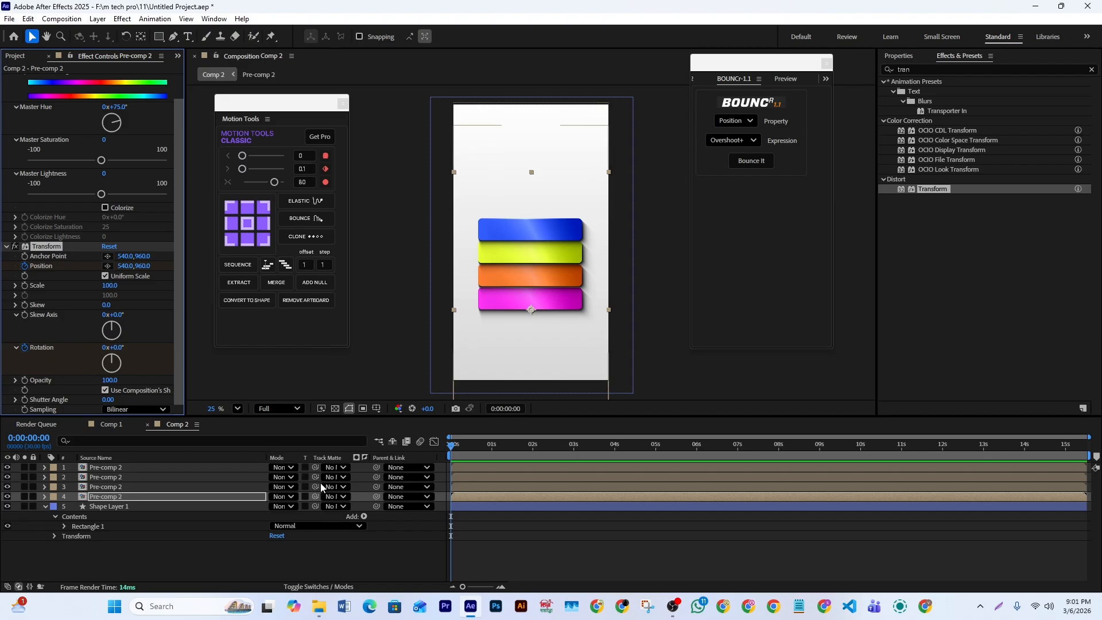
pyautogui.press('u')
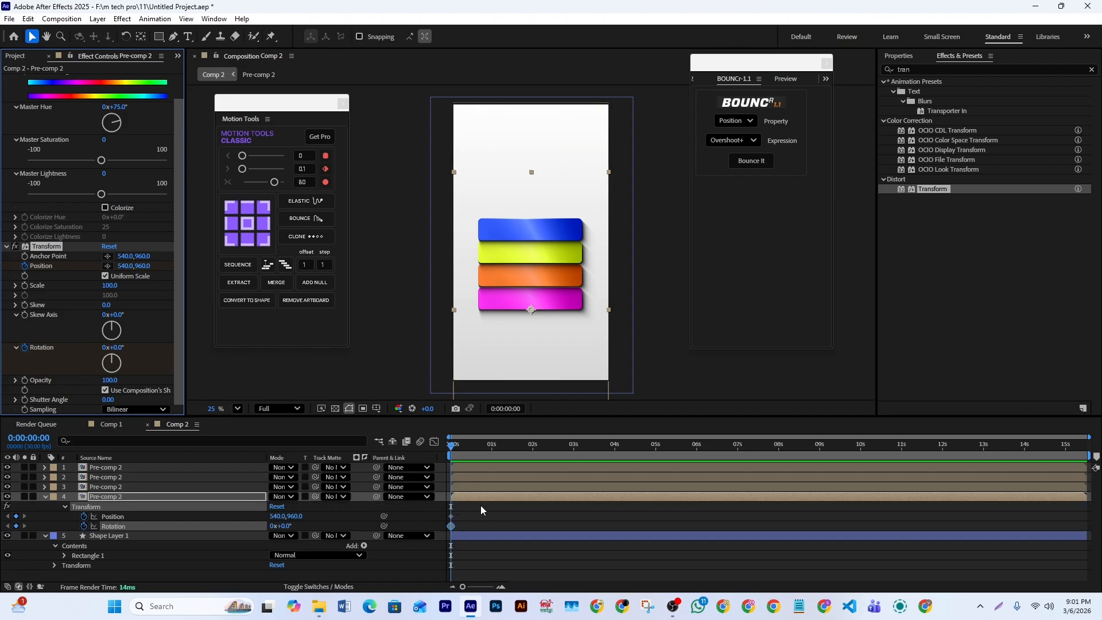
pyautogui.moveTo(459, 511); pyautogui.dragTo(532, 528)
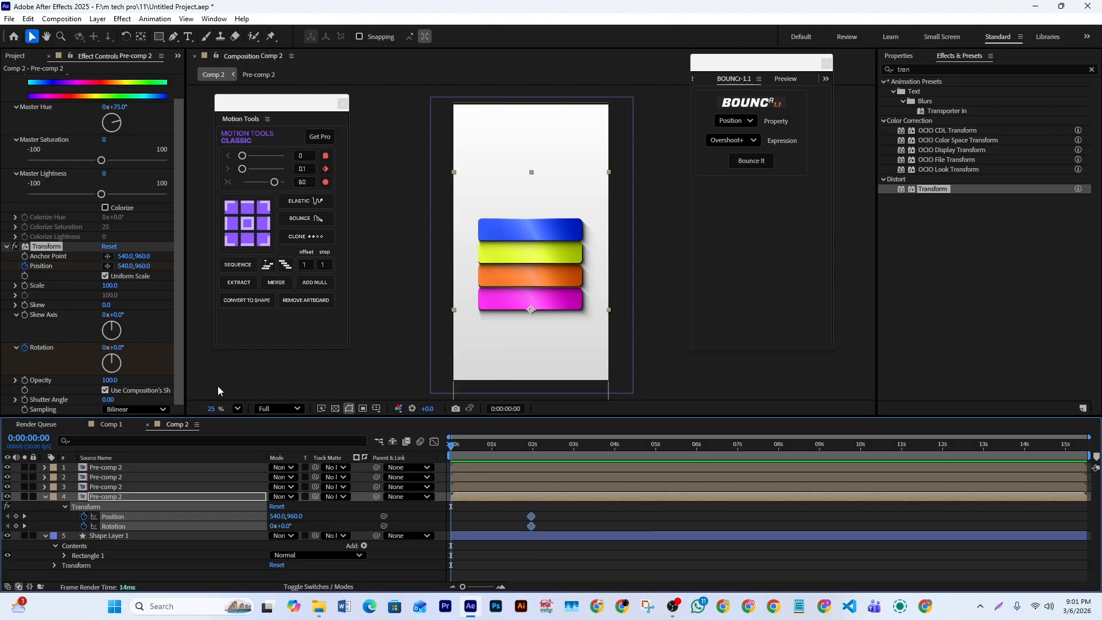
# - At the start frame, set the Transform effect's Position to -366, 960 and Rotation to -4°, and preview the slide-in
pyautogui.moveTo(123, 265)
pyautogui.mouseDown()
pyautogui.moveTo(86, 267)
pyautogui.moveTo(105, 270)
pyautogui.mouseUp()
pyautogui.moveTo(30, 276)
pyautogui.mouseDown()
pyautogui.moveTo(133, 271)
pyautogui.moveTo(16, 286)
pyautogui.mouseUp()
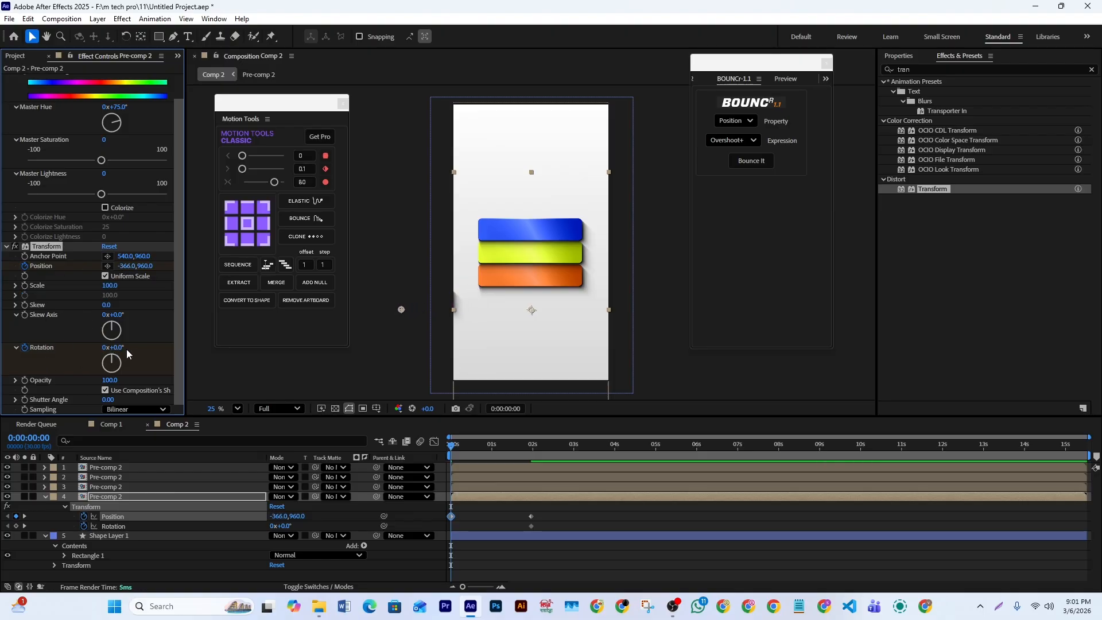
pyautogui.write('-4')
pyautogui.press('Return')
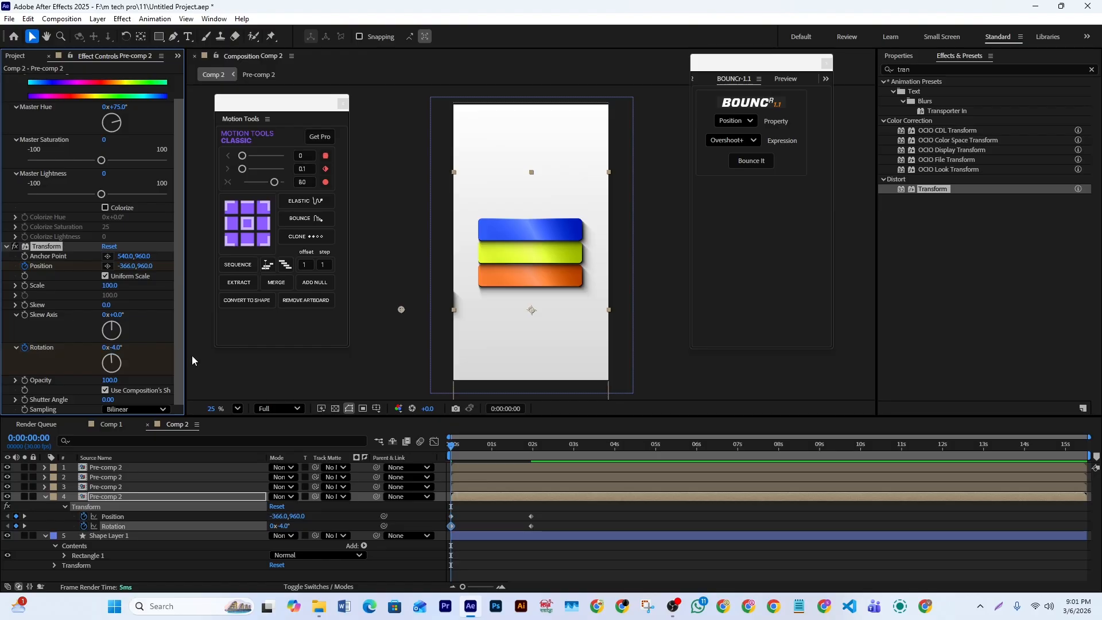
pyautogui.press('space')
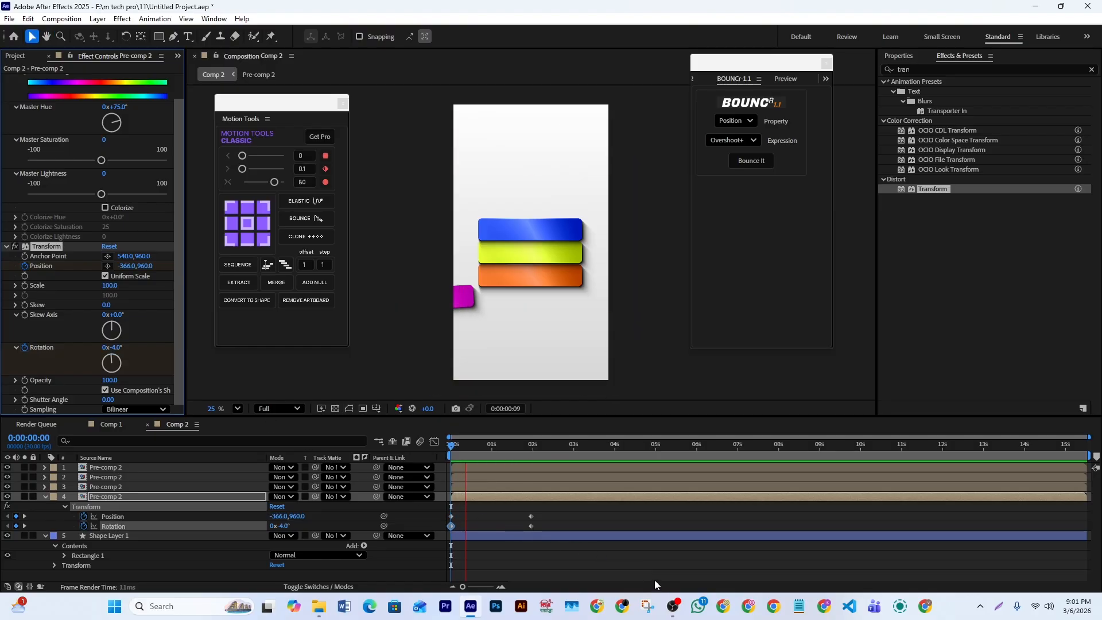
pyautogui.press('space')
pyautogui.moveTo(536, 447); pyautogui.dragTo(438, 484)
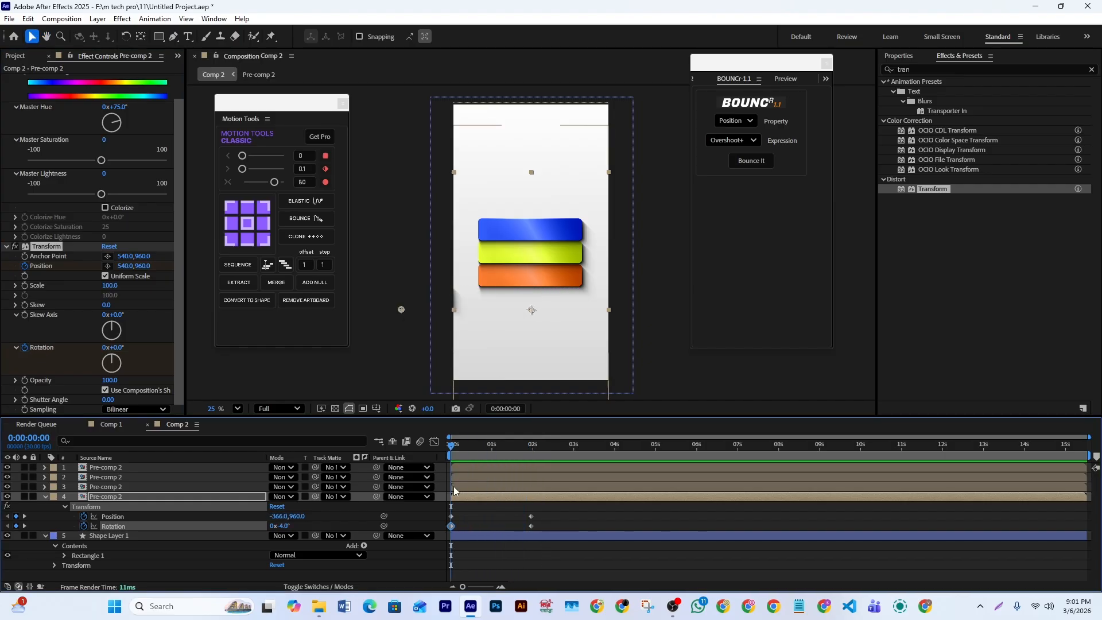
# - Apply Easy Ease to all four Position and Rotation keyframes of the bottom bar's Transform effect
pyautogui.click(563, 511)
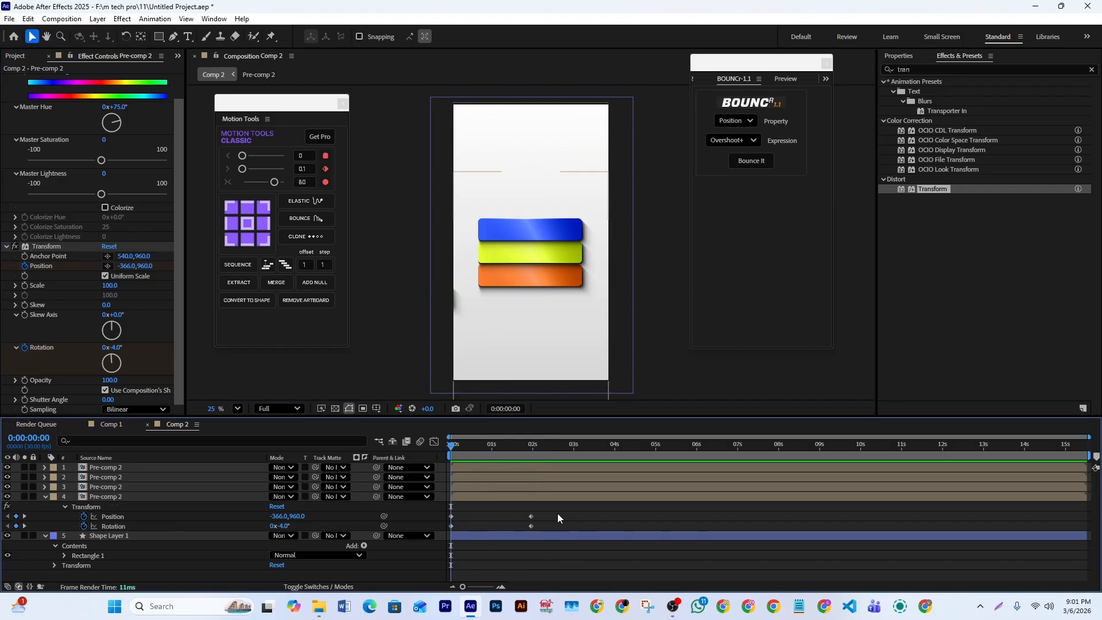
pyautogui.moveTo(559, 509); pyautogui.dragTo(429, 532)
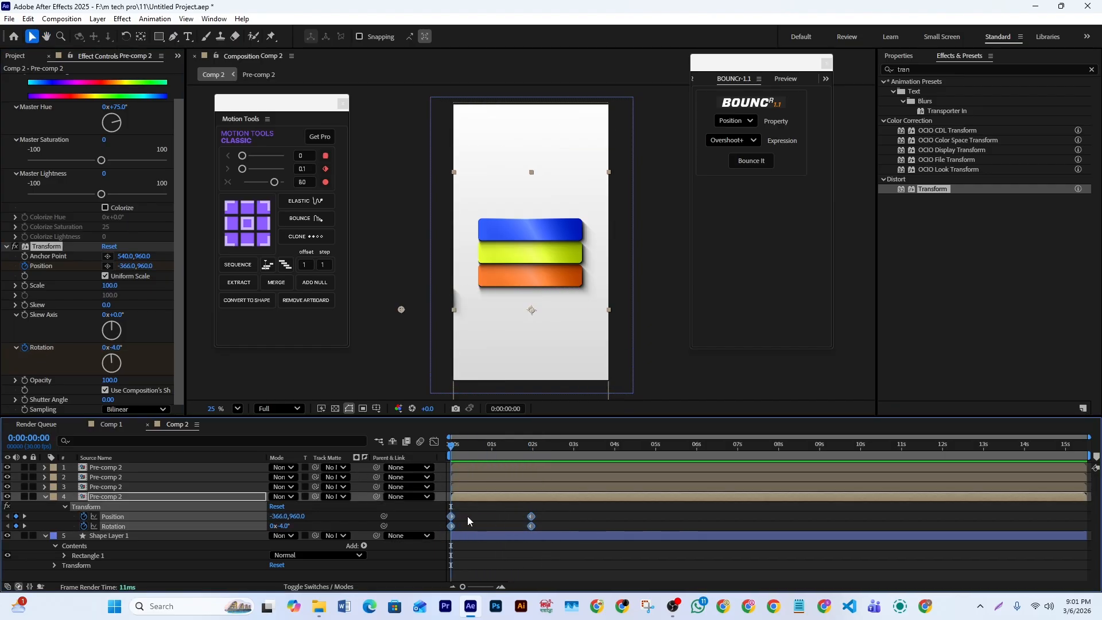
pyautogui.press('F9')
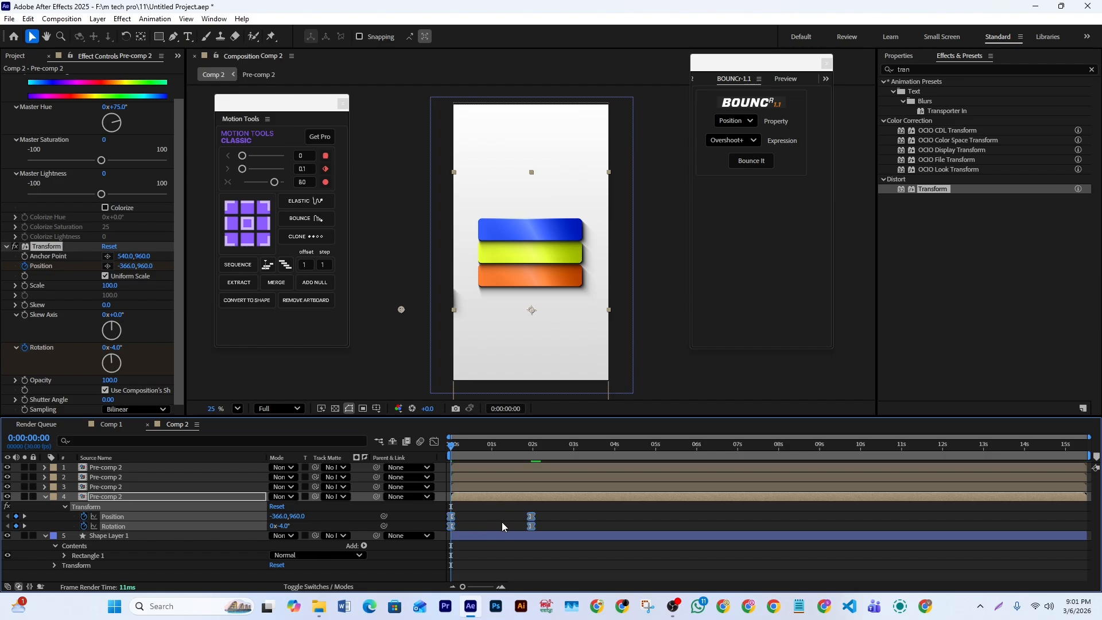
# - Reshape the keyframes' speed curve in the Graph Editor for a fast start and long slow finish, and preview it
pyautogui.click(434, 441)
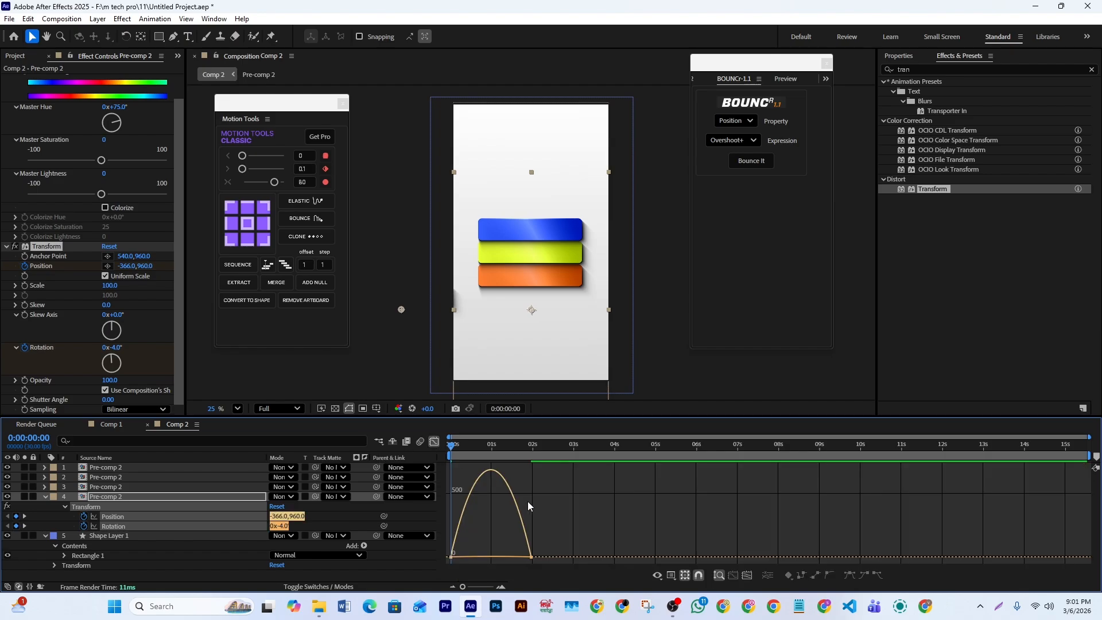
pyautogui.moveTo(569, 528); pyautogui.dragTo(479, 559)
pyautogui.click(434, 441)
pyautogui.click(507, 448)
pyautogui.moveTo(507, 449); pyautogui.dragTo(428, 457)
pyautogui.press('space')
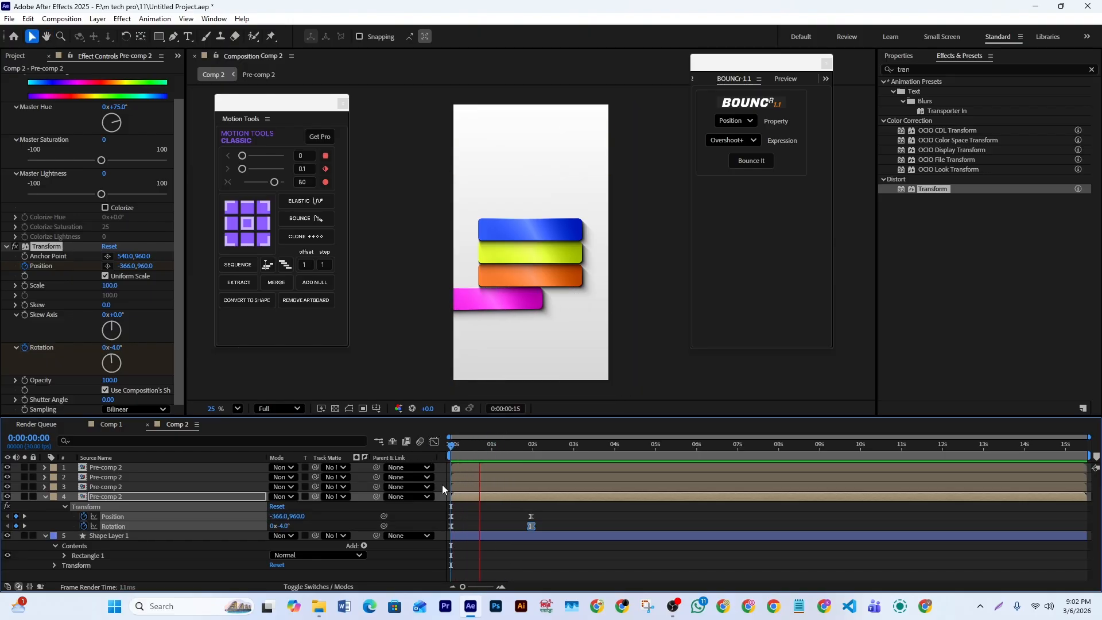
pyautogui.press('space')
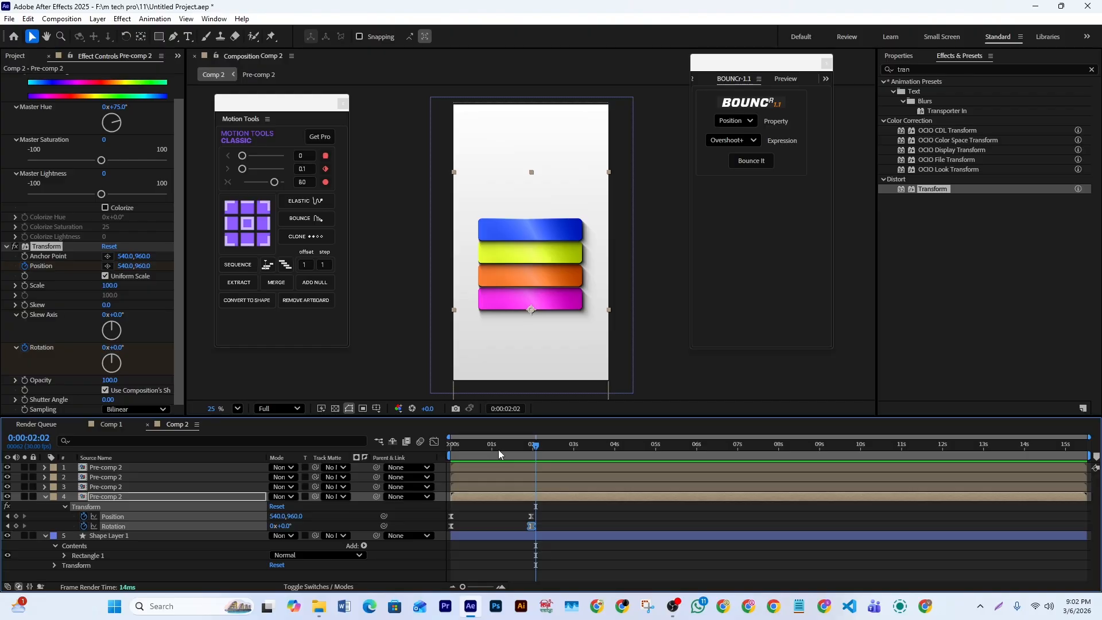
# - Refine the speed curves with about 77.5% influence on Rotation's end and 0.01% on Position's start, and preview the motion
pyautogui.click(434, 441)
pyautogui.moveTo(490, 556); pyautogui.dragTo(500, 557)
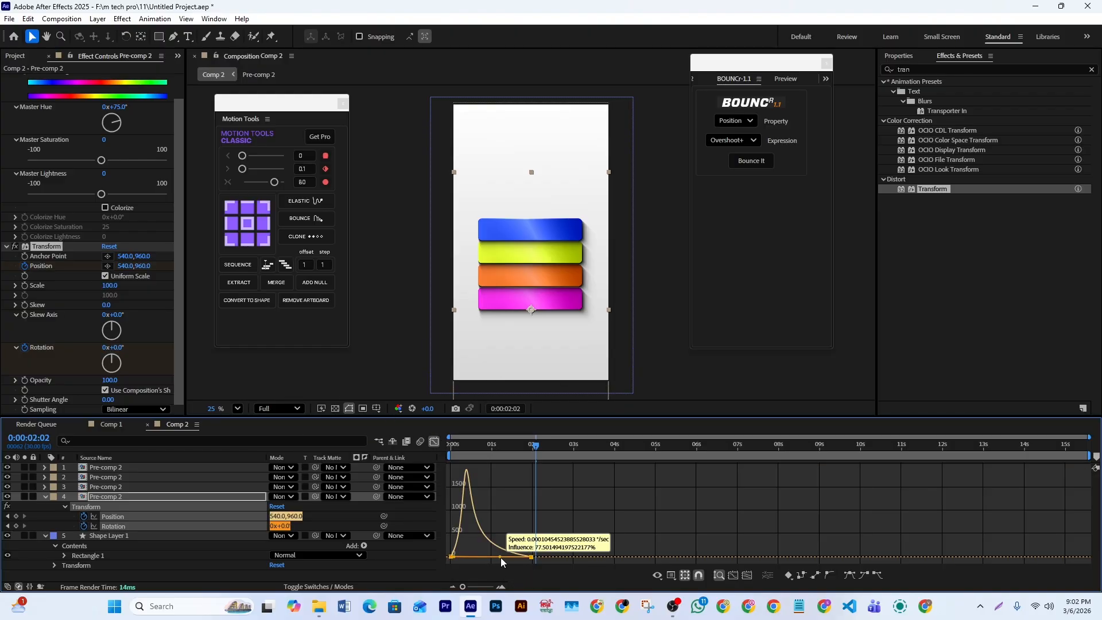
pyautogui.moveTo(559, 535); pyautogui.dragTo(453, 556)
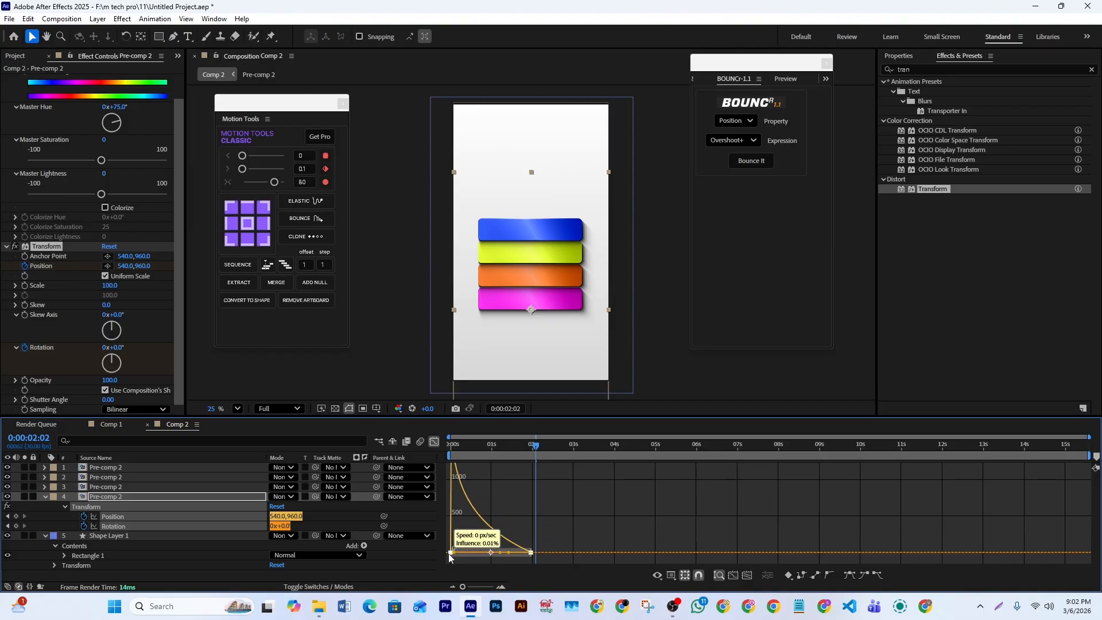
pyautogui.click(434, 441)
pyautogui.press('space')
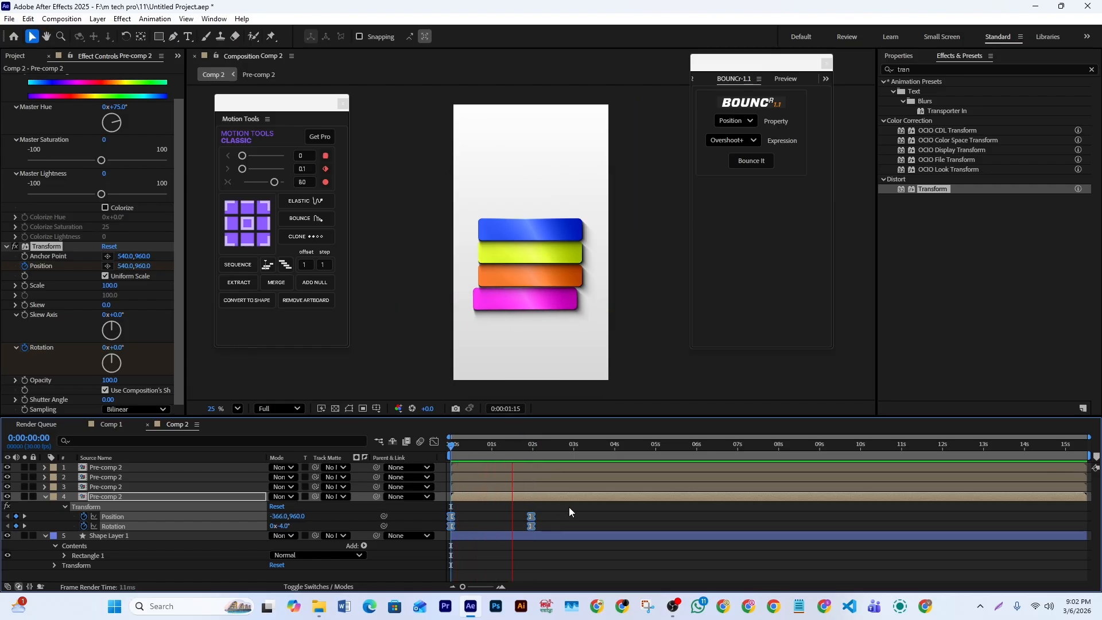
pyautogui.press('space')
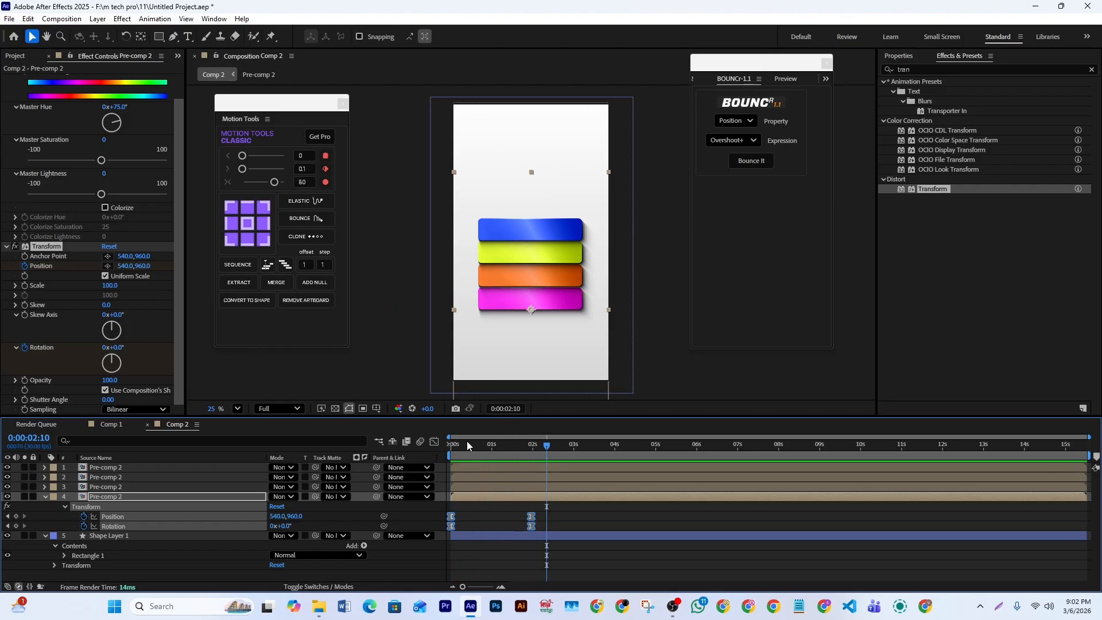
# - Copy the bottom bar's animated Transform effect and paste it onto the other three bars' layers at the start frame
pyautogui.press('Home')
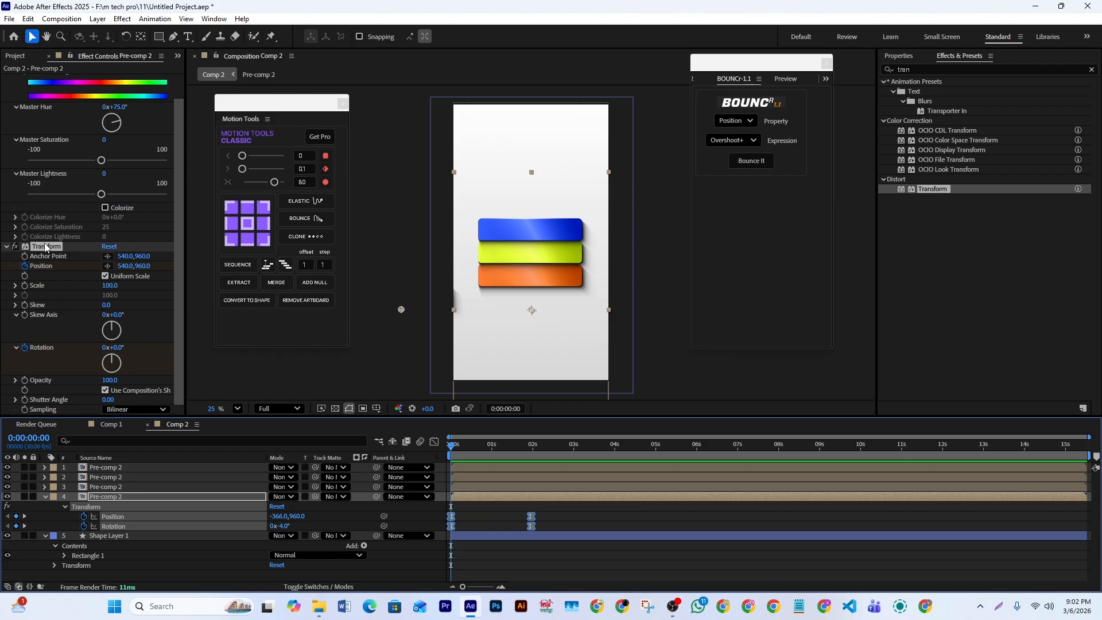
pyautogui.click(46, 248)
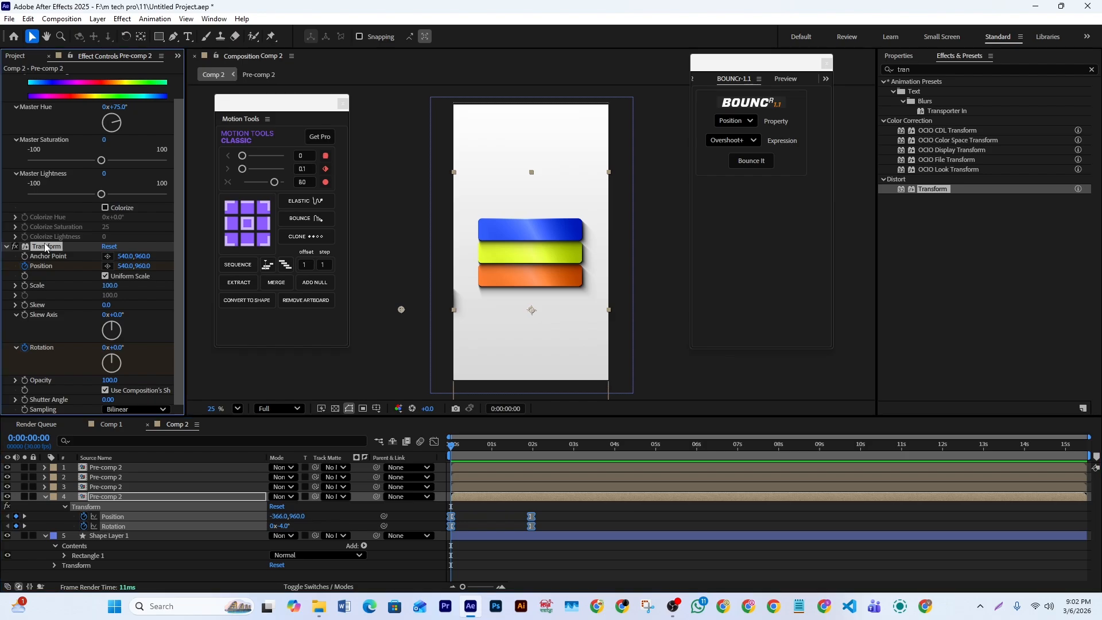
pyautogui.click(470, 487)
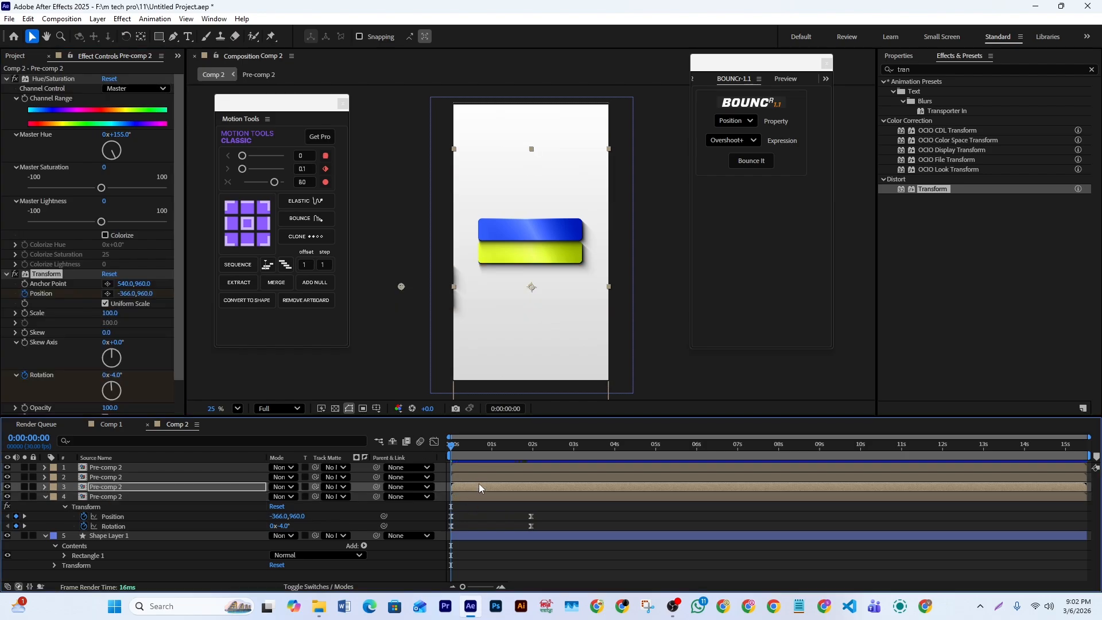
pyautogui.click(474, 477)
pyautogui.click(472, 466)
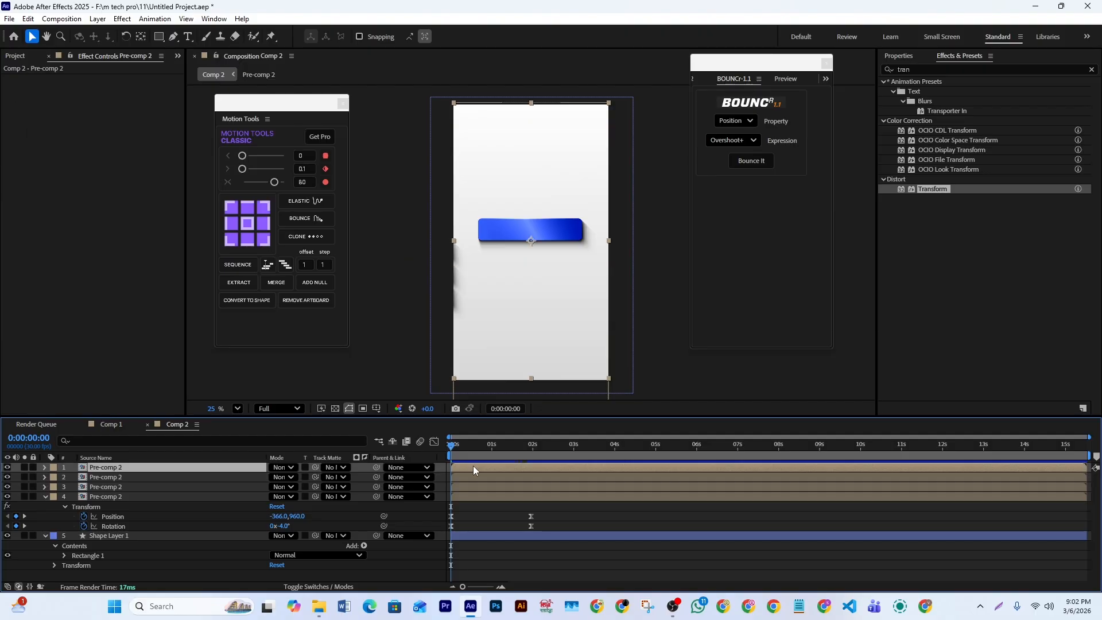
# - Preview all four bars sliding in together and scrub back to 0:00:01:16 to inspect the end of the motion
pyautogui.press('space')
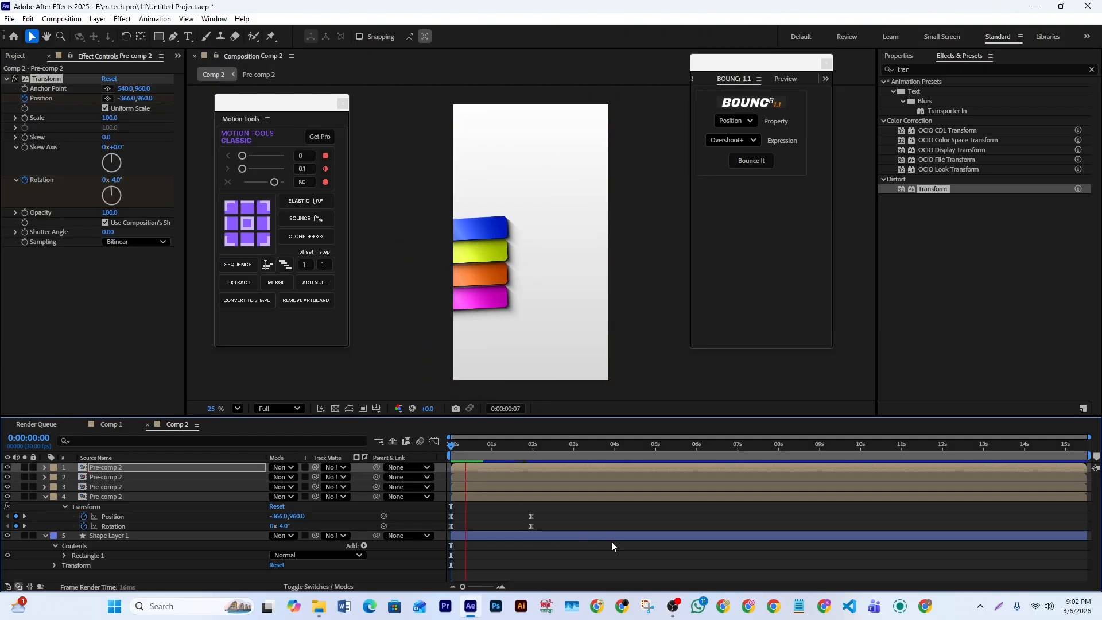
pyautogui.press('space')
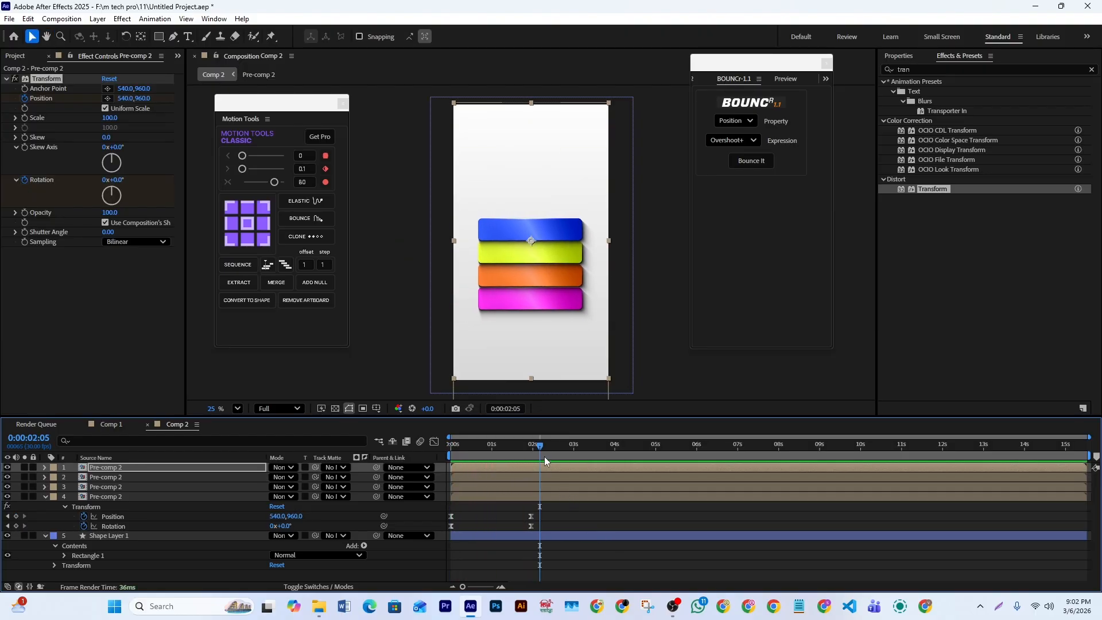
pyautogui.moveTo(540, 447); pyautogui.dragTo(525, 483)
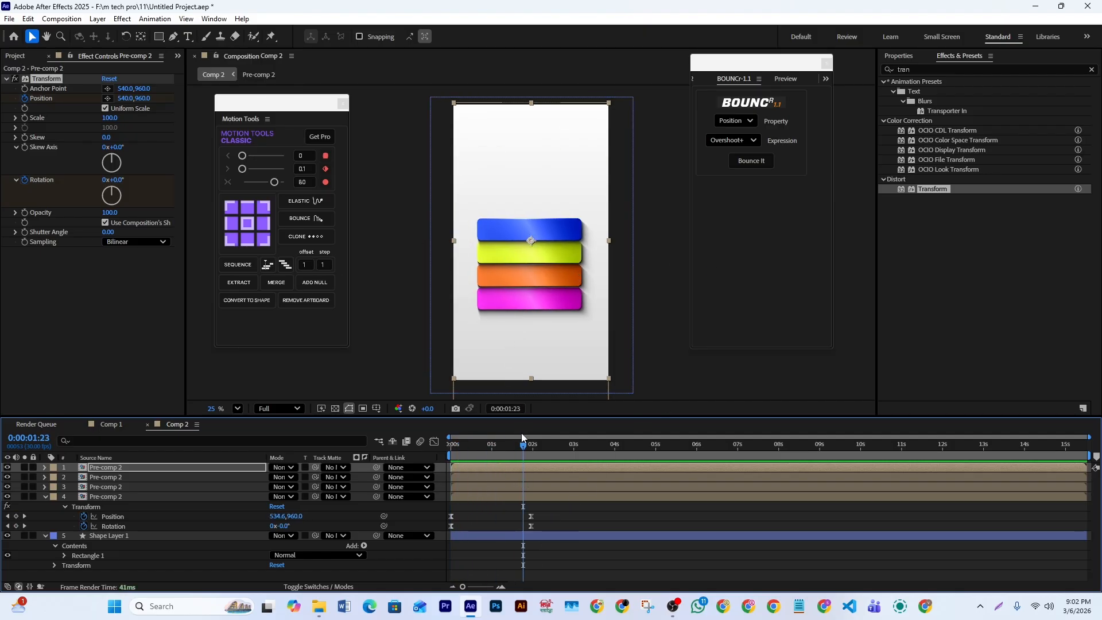
pyautogui.moveTo(530, 452)
pyautogui.mouseDown()
pyautogui.moveTo(492, 447)
pyautogui.moveTo(515, 452)
pyautogui.mouseUp()
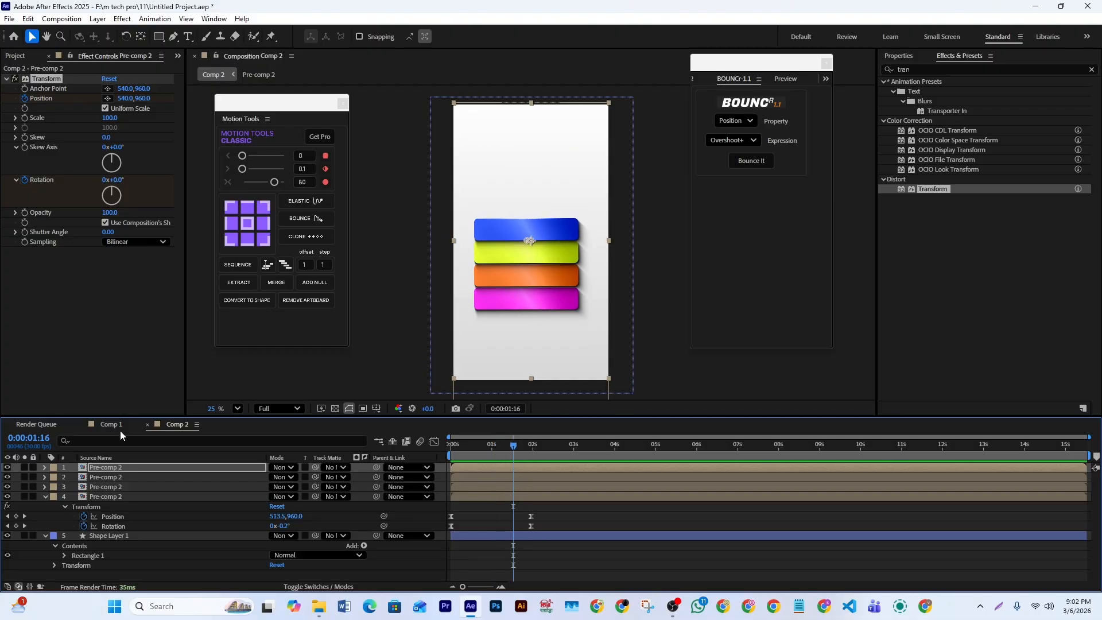
# - Set the start Position of the blue and orange bars' Transform effects to 1475, 960 at 0:00:00:00
pyautogui.click(7, 467)
pyautogui.click(8, 486)
pyautogui.click(8, 486)
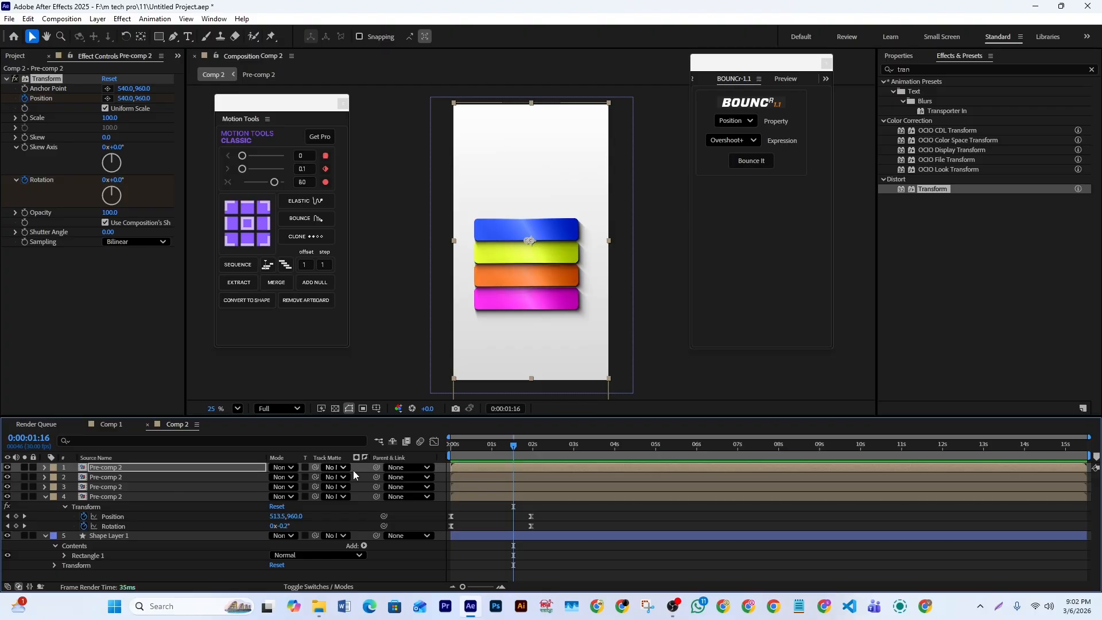
pyautogui.click(467, 487)
pyautogui.moveTo(512, 446); pyautogui.dragTo(424, 451)
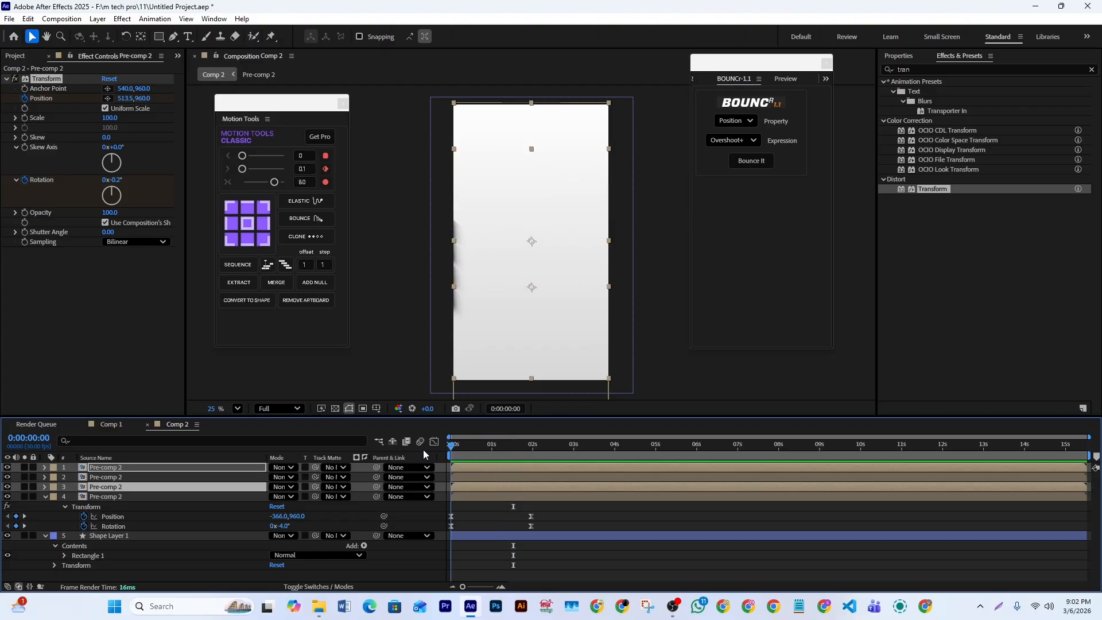
pyautogui.press('u')
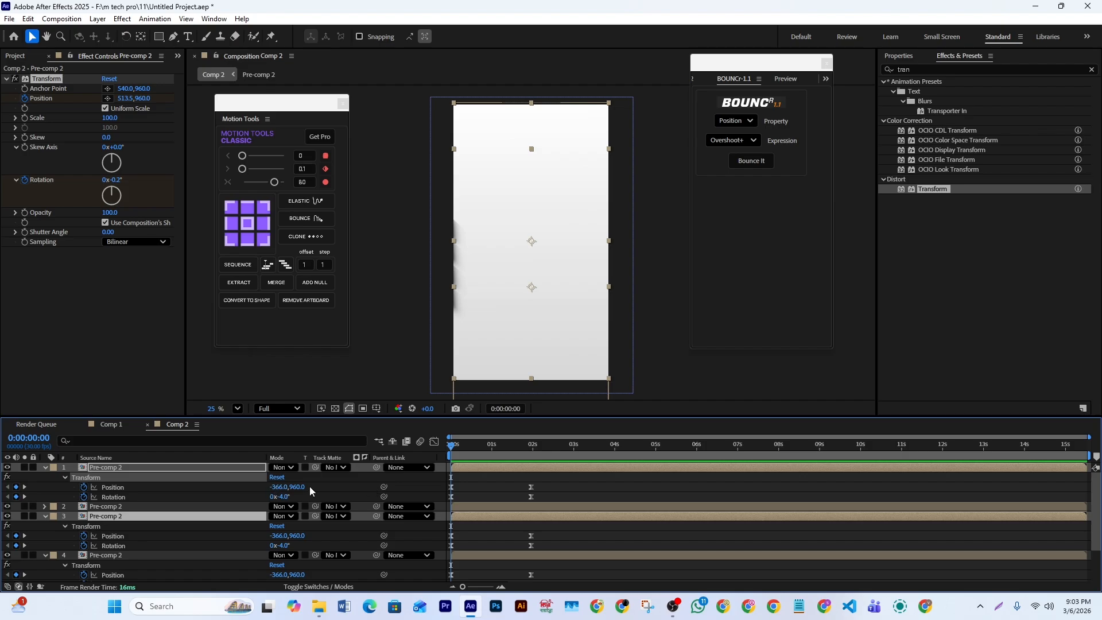
pyautogui.moveTo(276, 486); pyautogui.dragTo(579, 489)
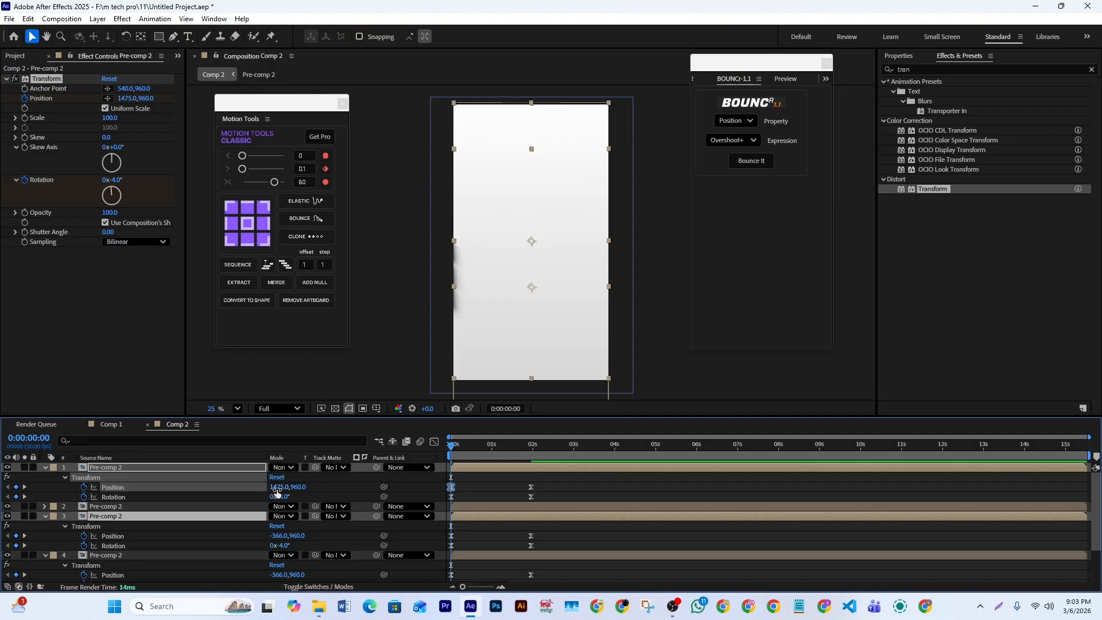
pyautogui.click(276, 536)
pyautogui.write('1475')
pyautogui.press('Return')
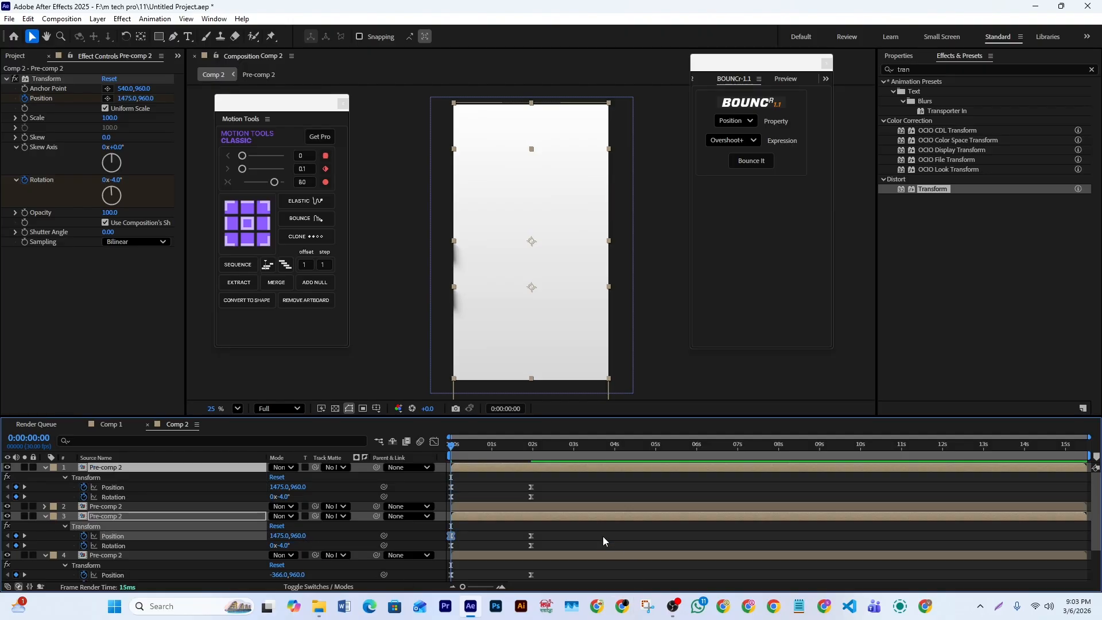
# - Set the blue and orange bars' start Rotation to 4° and preview the bars sliding in from alternating sides
pyautogui.click(282, 497)
pyautogui.write('4')
pyautogui.click(286, 545)
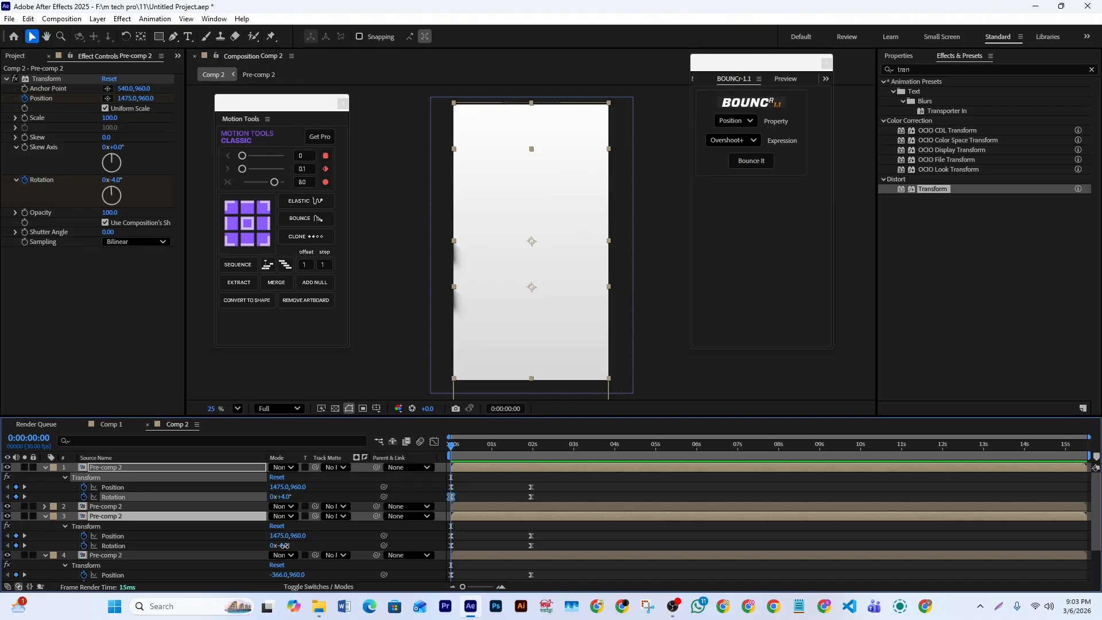
pyautogui.write('4')
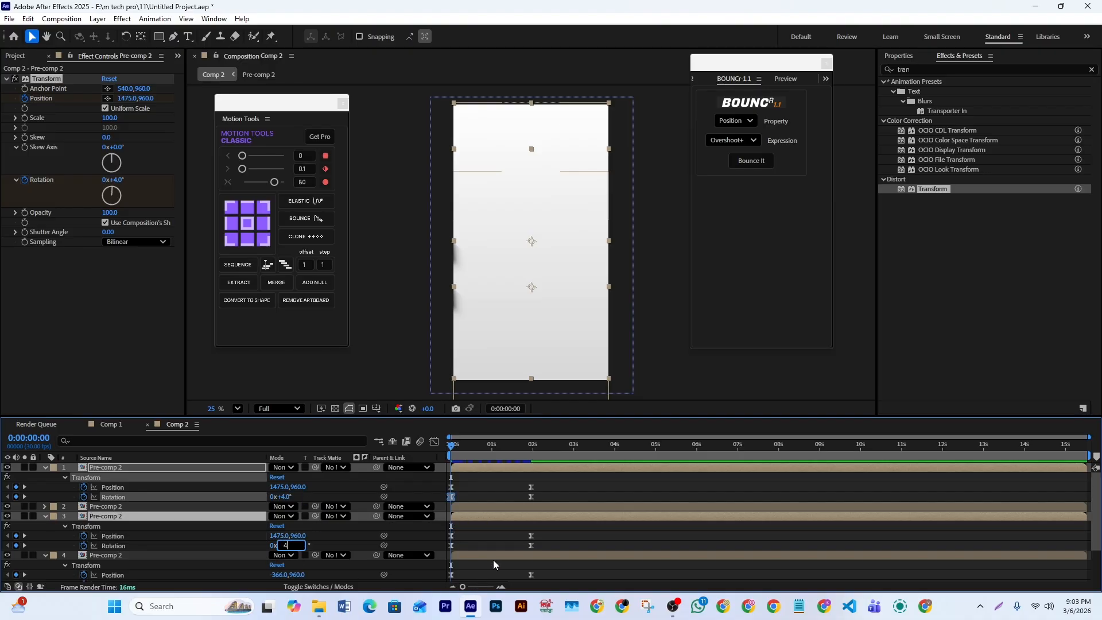
pyautogui.click(494, 559)
pyautogui.press('space')
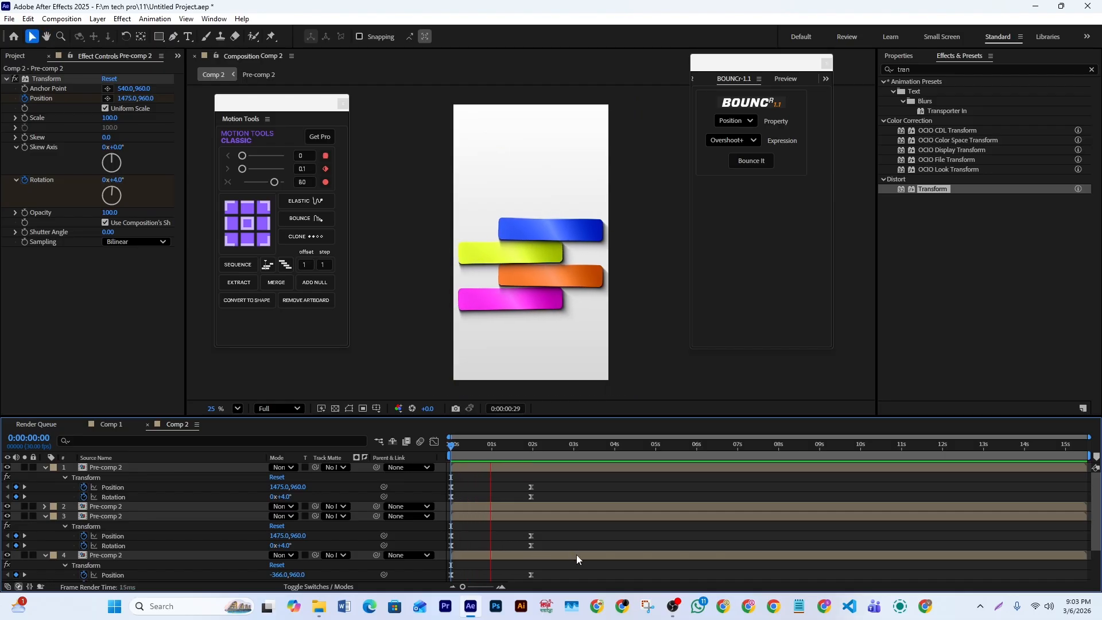
pyautogui.press('space')
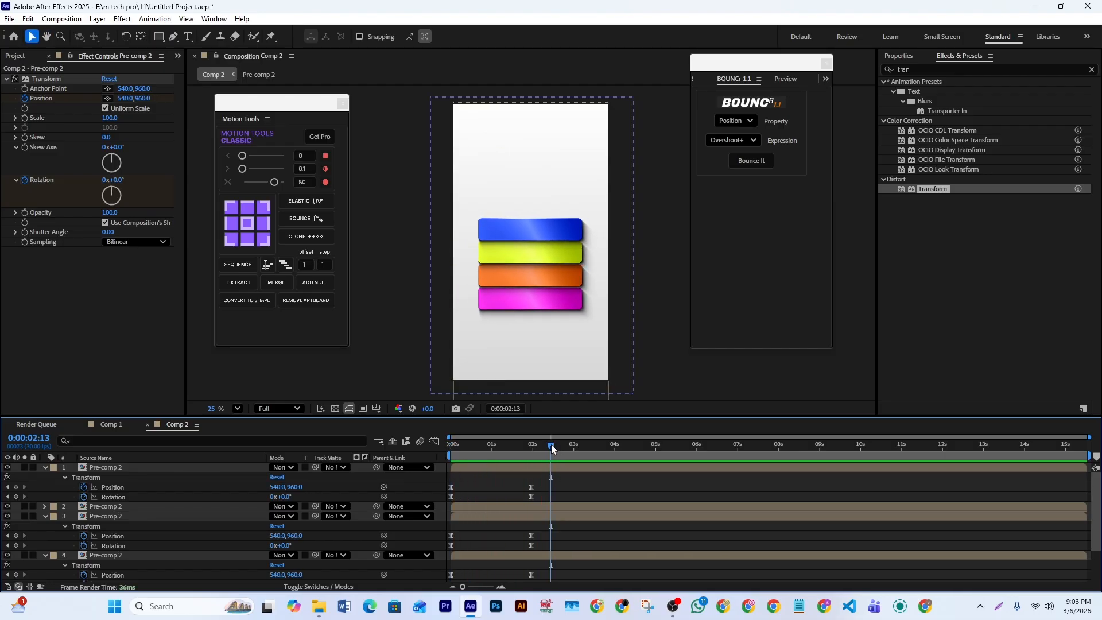
# - Select the four bar layers, reveal their keyframed properties and go to their end keyframes at 0:00:01:29
pyautogui.click(572, 465)
pyautogui.scroll(-3, 572, 477)
pyautogui.keyDown('shift'); pyautogui.click(560, 504); pyautogui.keyUp('shift')
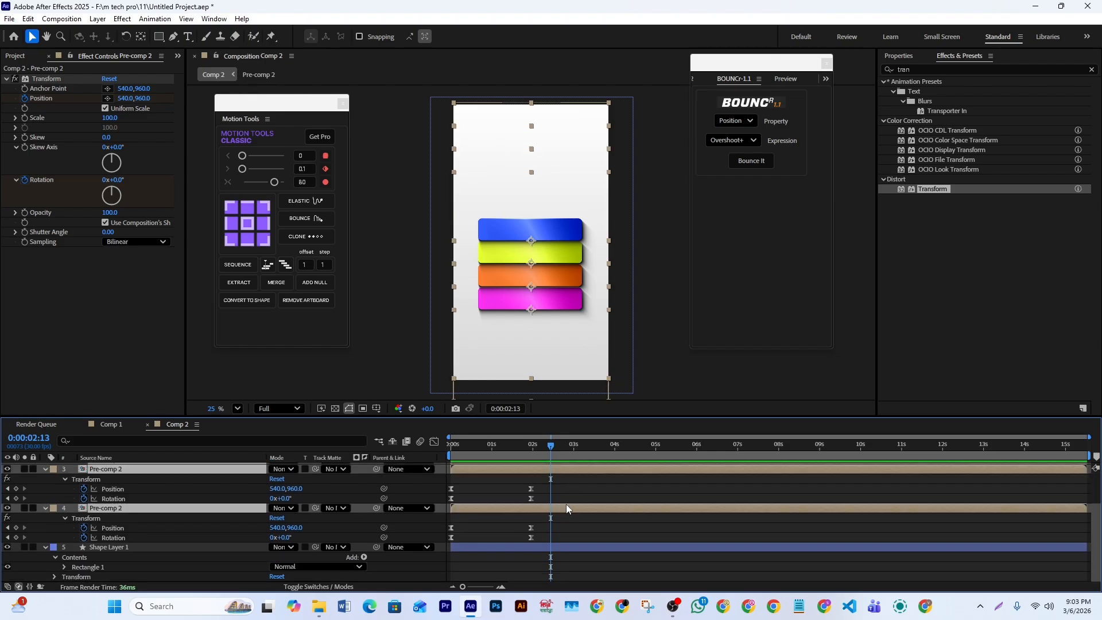
pyautogui.scroll(3, 579, 500)
pyautogui.press('u')
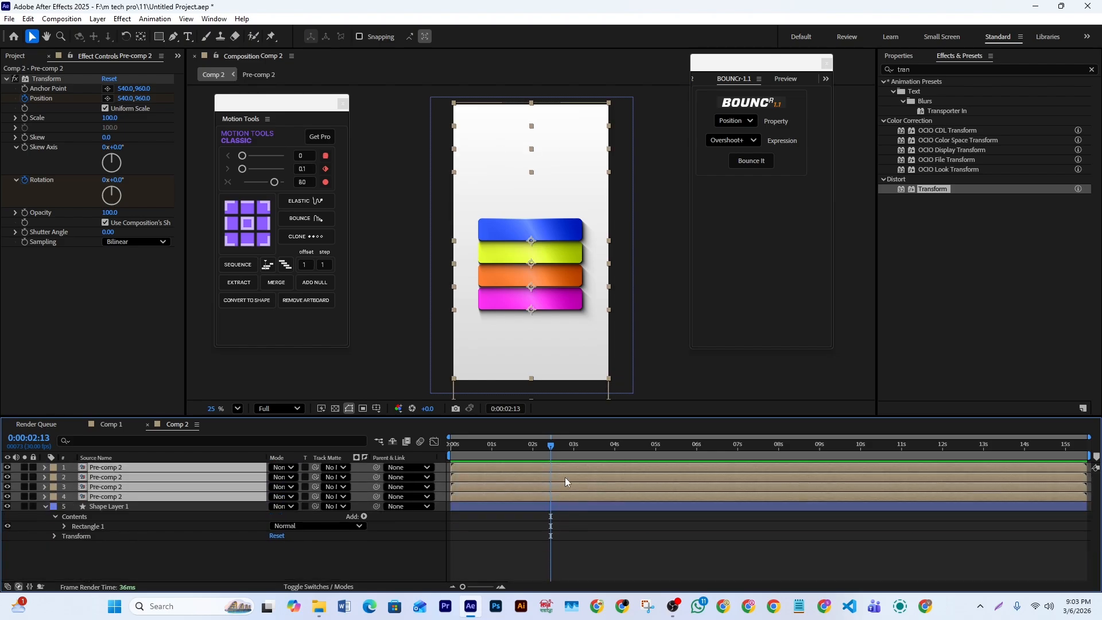
pyautogui.moveTo(549, 445); pyautogui.dragTo(511, 477)
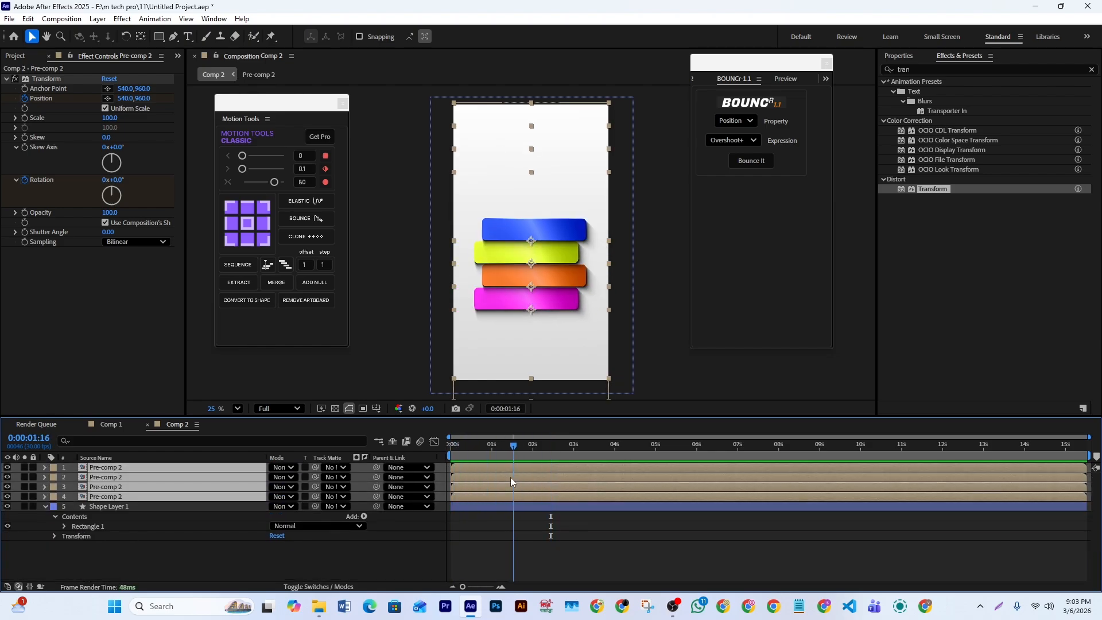
pyautogui.click(1077, 530)
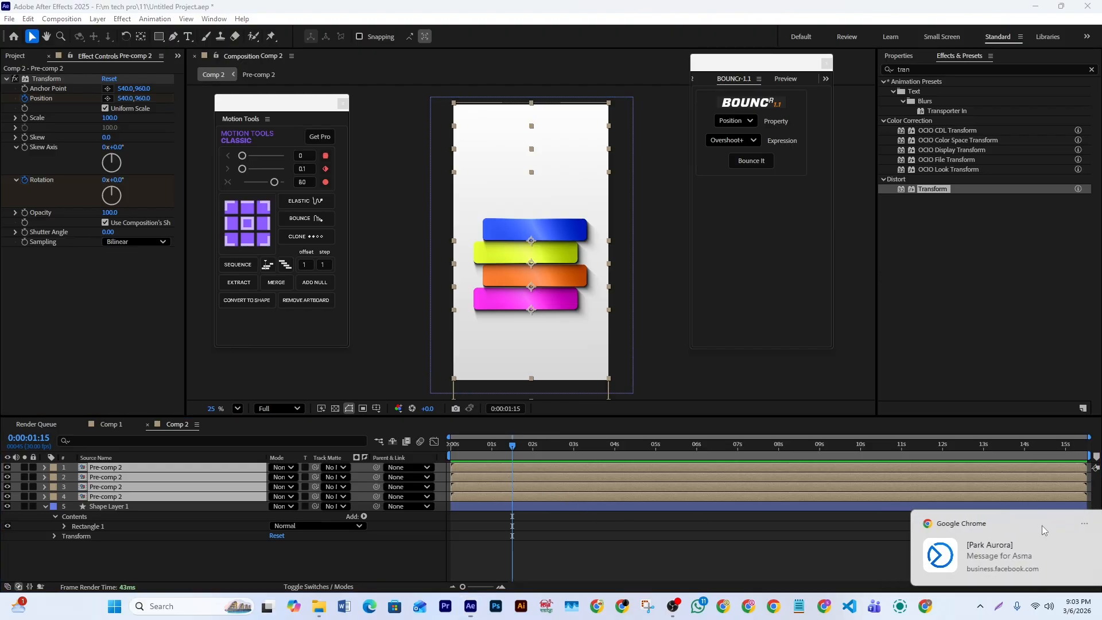
pyautogui.press('u')
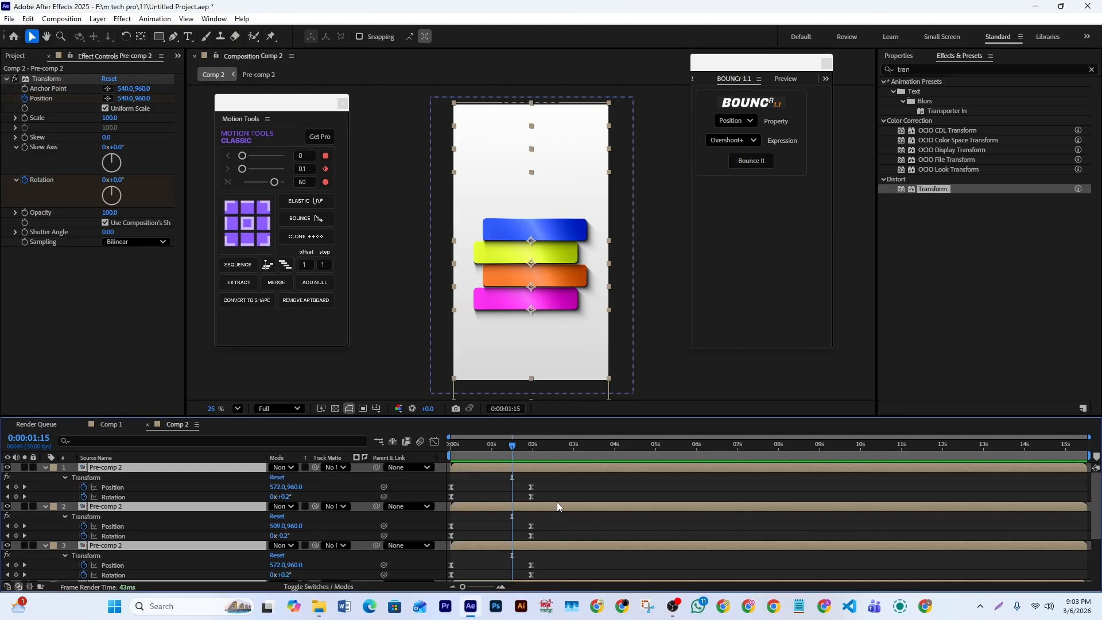
pyautogui.scroll(-3, 556, 506)
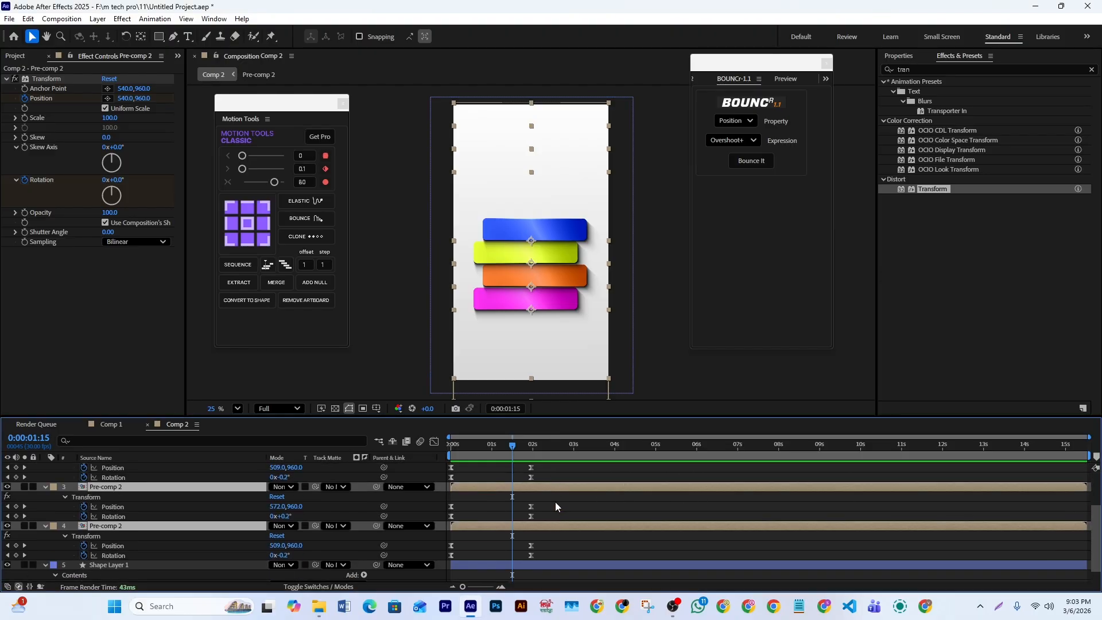
pyautogui.click(25, 477)
pyautogui.scroll(3, 632, 519)
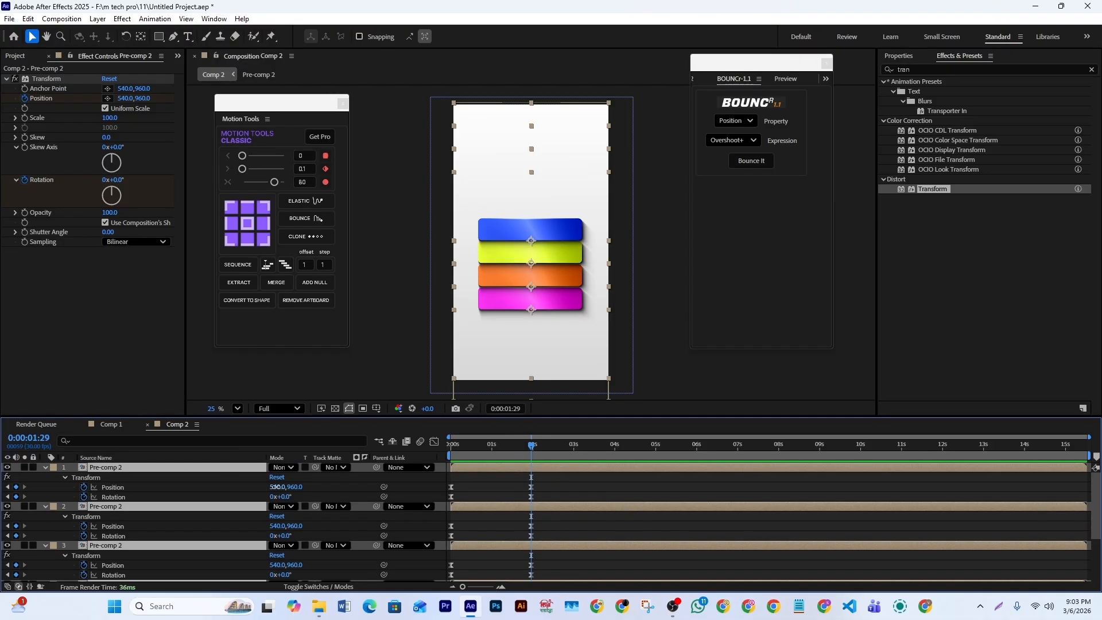
# - Stagger the bars' end Position X values at 0:00:01:29: blue 605, yellow 464, orange 657 and magenta 473
pyautogui.moveTo(273, 486); pyautogui.dragTo(342, 487)
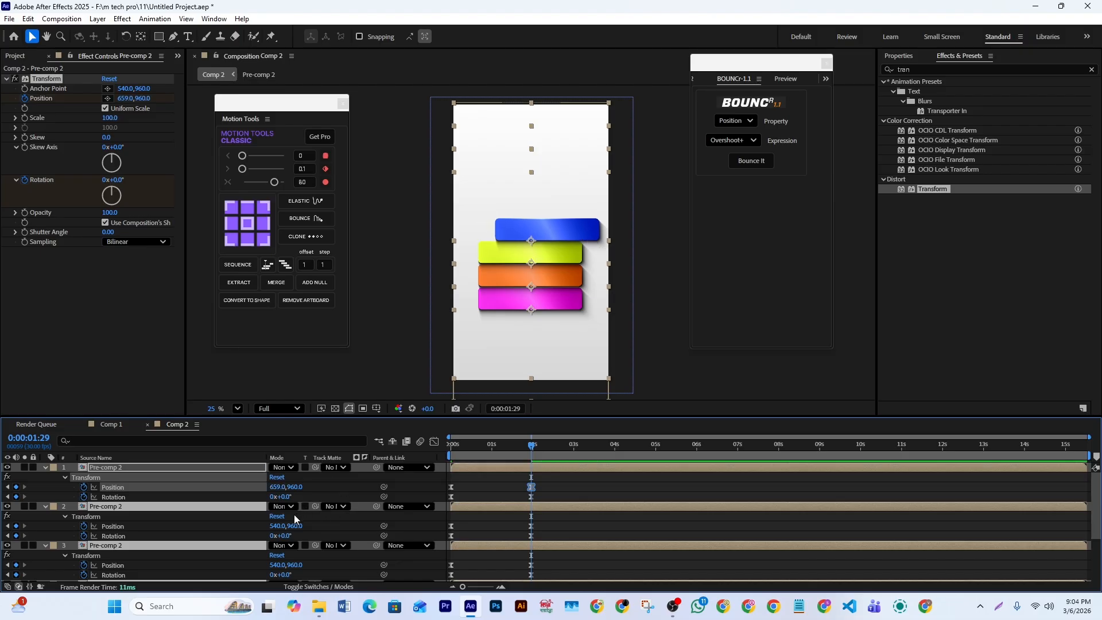
pyautogui.moveTo(275, 526); pyautogui.dragTo(232, 526)
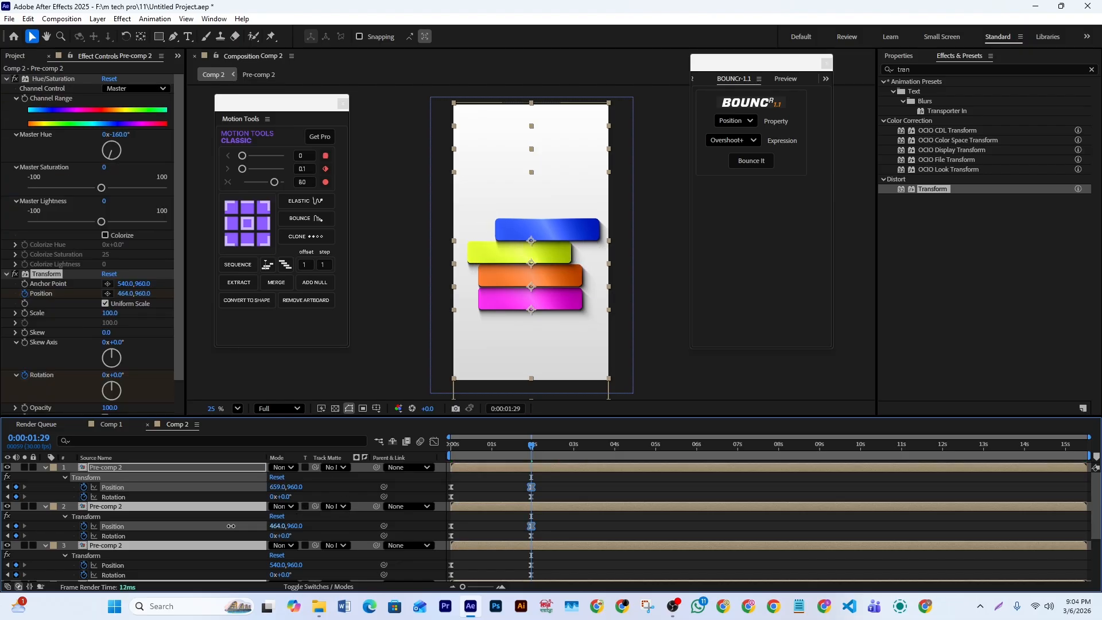
pyautogui.moveTo(274, 564); pyautogui.dragTo(339, 565)
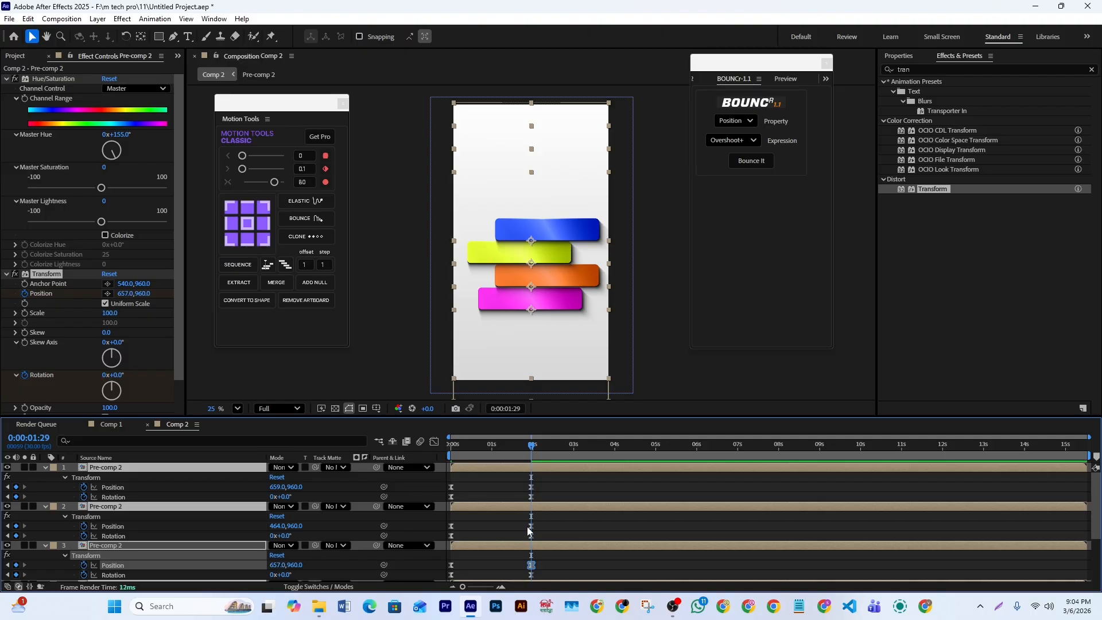
pyautogui.scroll(-3, 528, 531)
pyautogui.moveTo(281, 545); pyautogui.dragTo(242, 545)
pyautogui.scroll(4, 602, 519)
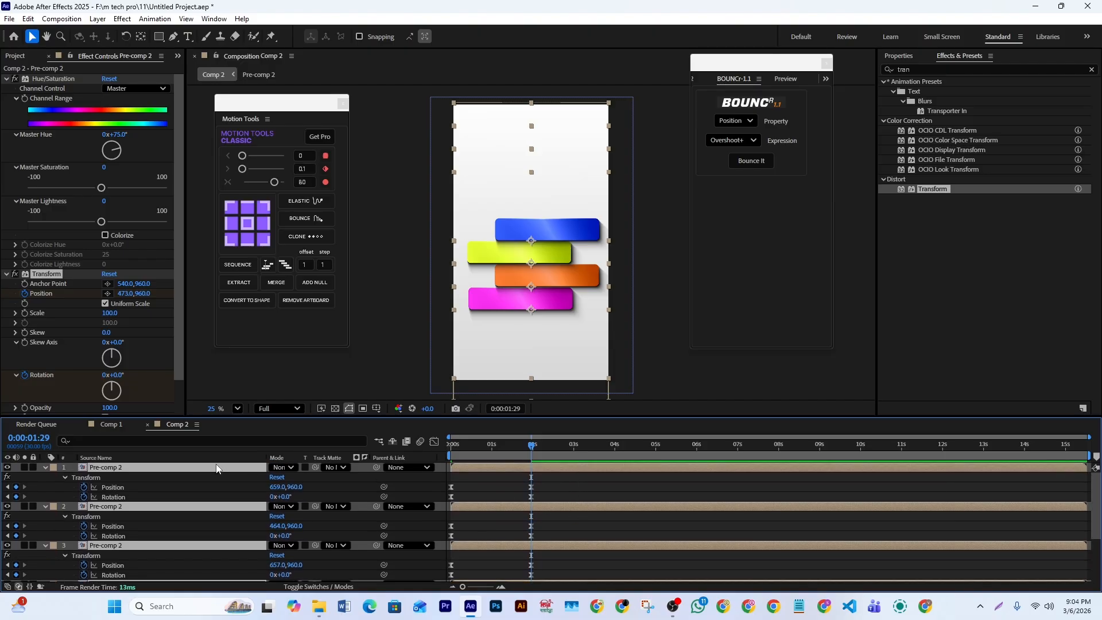
pyautogui.moveTo(279, 486); pyautogui.dragTo(240, 485)
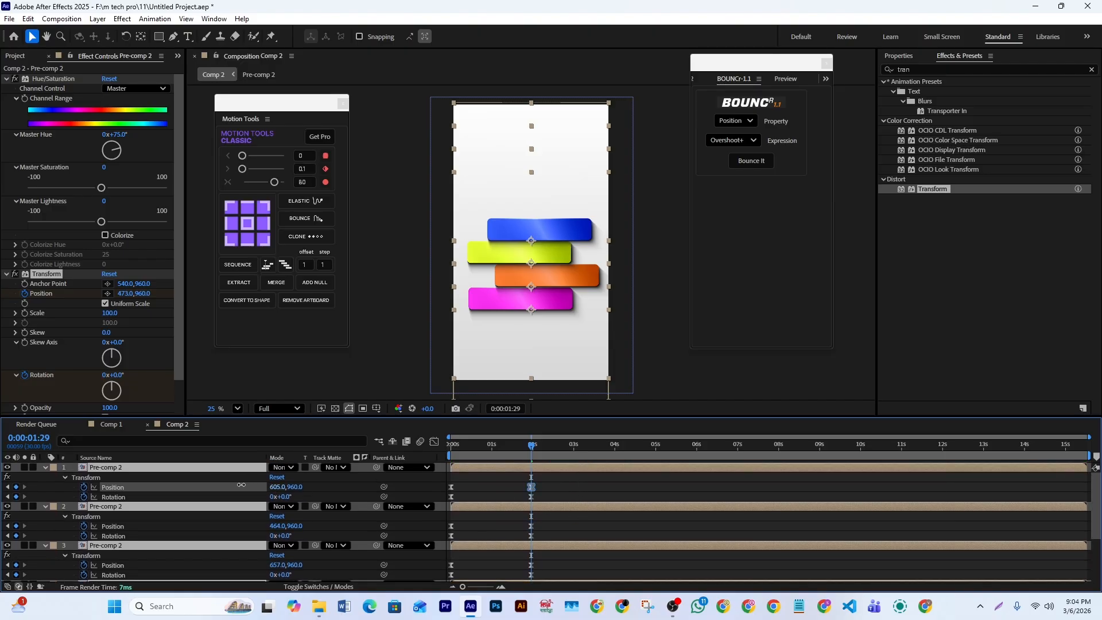
# - Preview the staggered slide-in from the start and scrub back to 0:00:00:10 to inspect the early motion
pyautogui.click(588, 468)
pyautogui.moveTo(535, 452); pyautogui.dragTo(344, 462)
pyautogui.press('space')
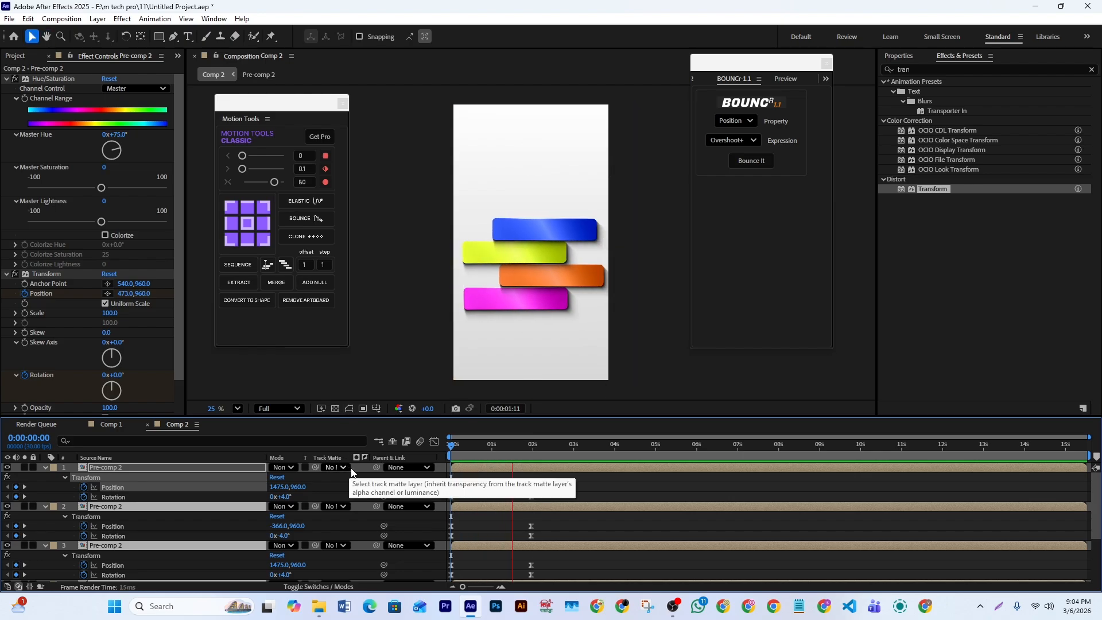
pyautogui.press('space')
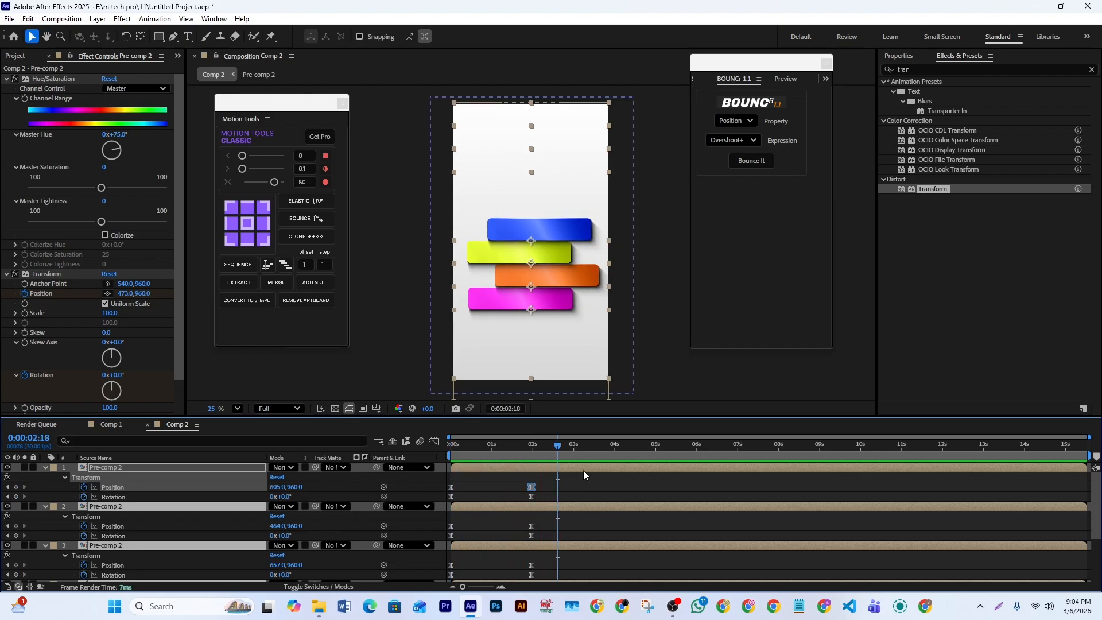
pyautogui.click(584, 474)
pyautogui.moveTo(557, 445); pyautogui.dragTo(465, 472)
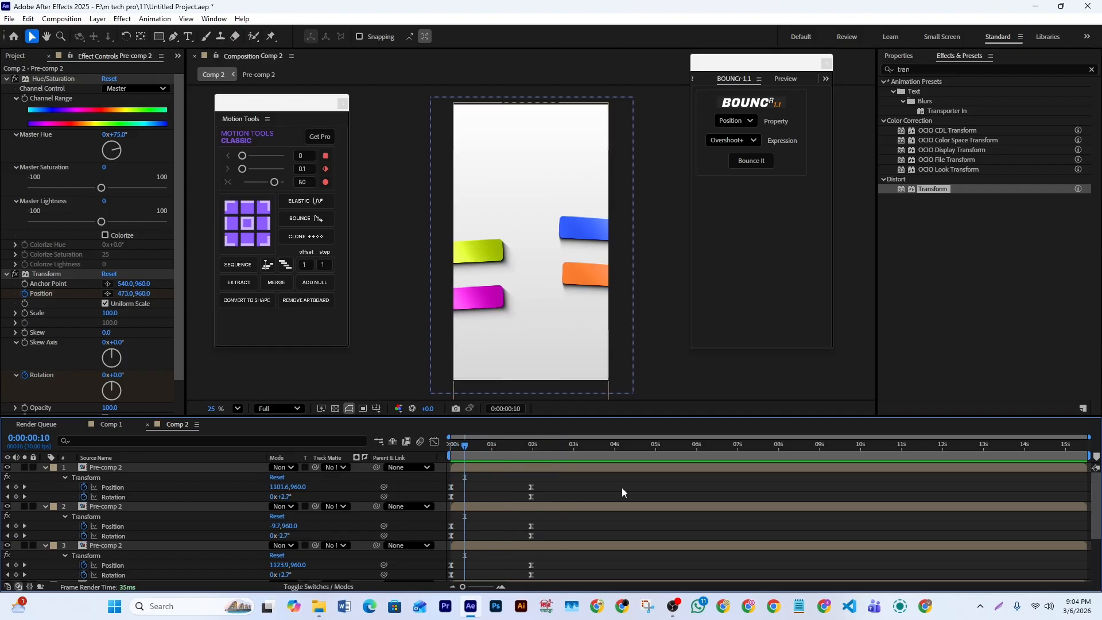
# - Collapse the keyframed properties of all four bar layers, return to the first frame and deselect the layers
pyautogui.click(566, 468)
pyautogui.scroll(-3, 572, 493)
pyautogui.keyDown('shift'); pyautogui.click(546, 507); pyautogui.keyUp('shift')
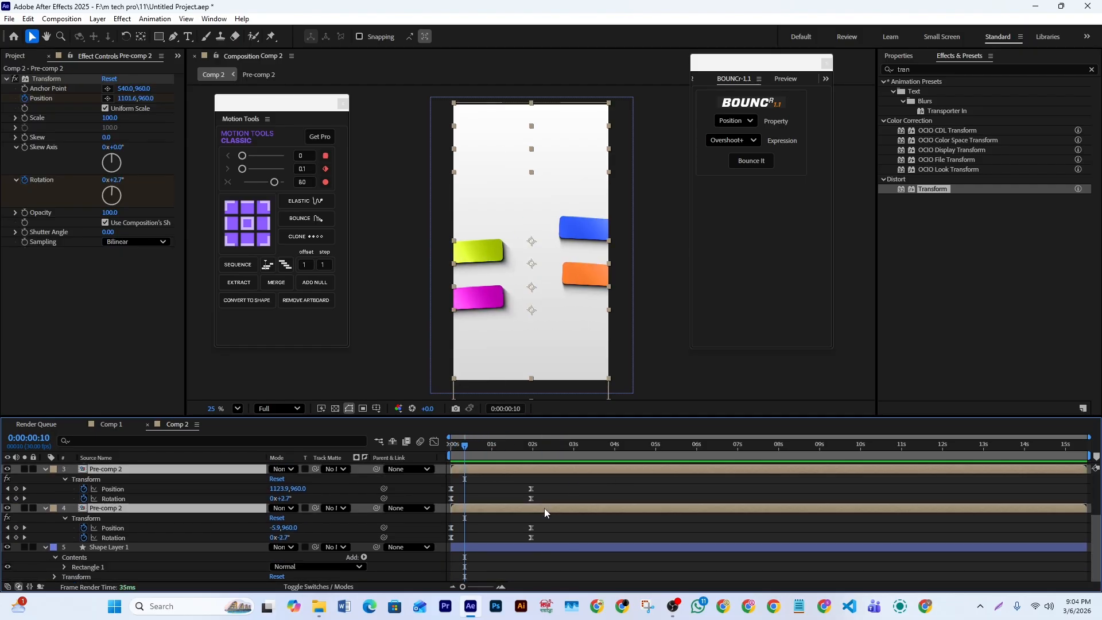
pyautogui.press('u')
pyautogui.moveTo(474, 447); pyautogui.dragTo(430, 452)
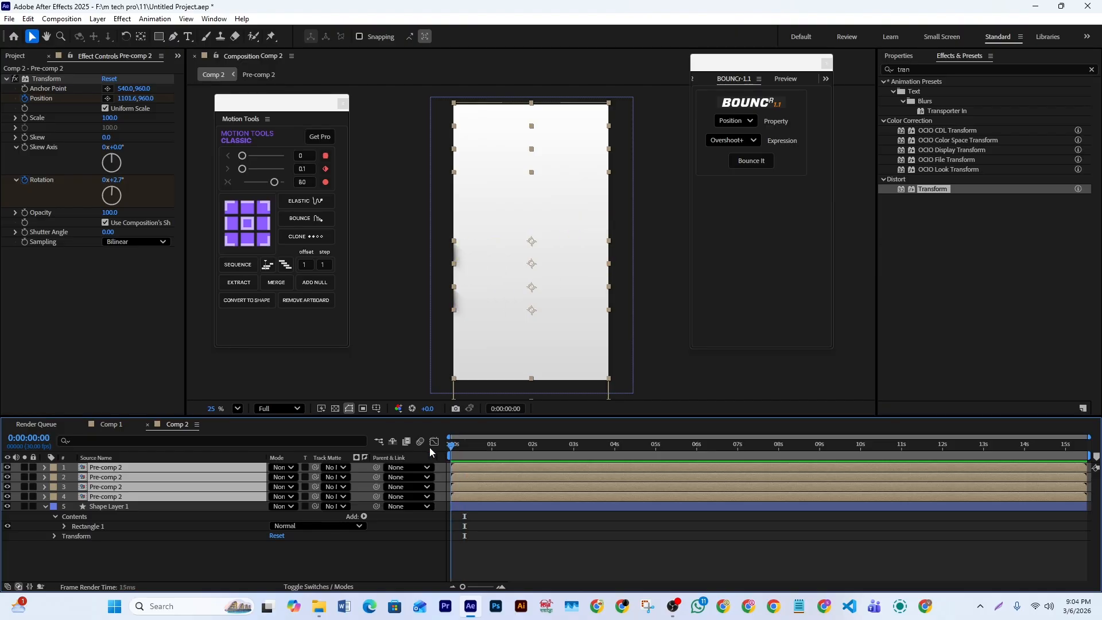
pyautogui.click(498, 544)
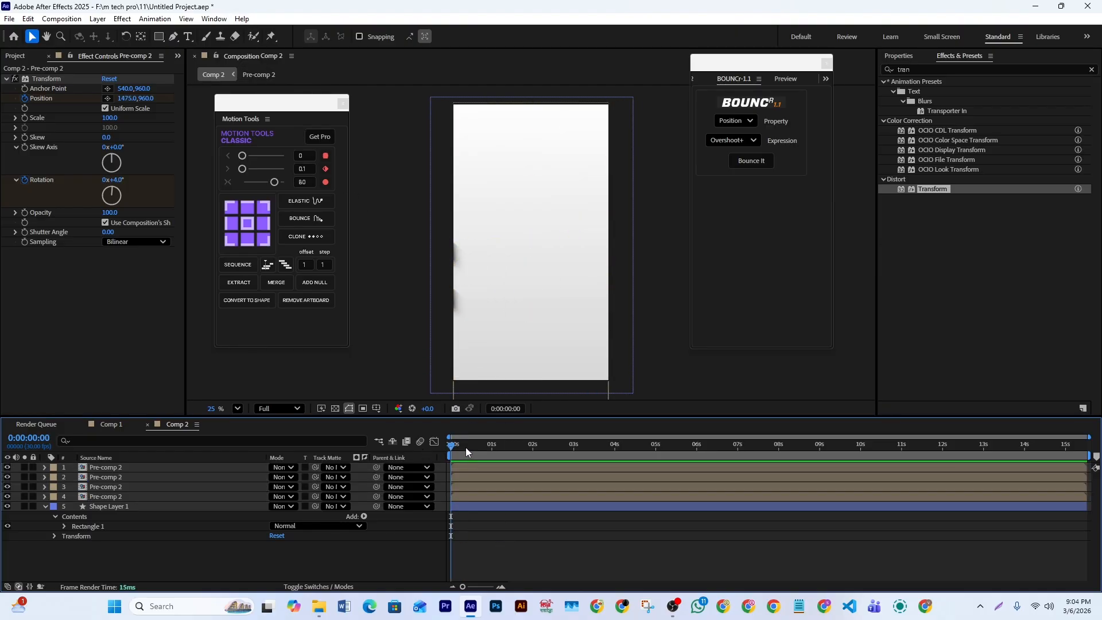
# - At 0:00:02:21, draw a straight vertical line through the middle of the four bars with the Pen tool and remove its fill
pyautogui.moveTo(465, 446); pyautogui.dragTo(561, 452)
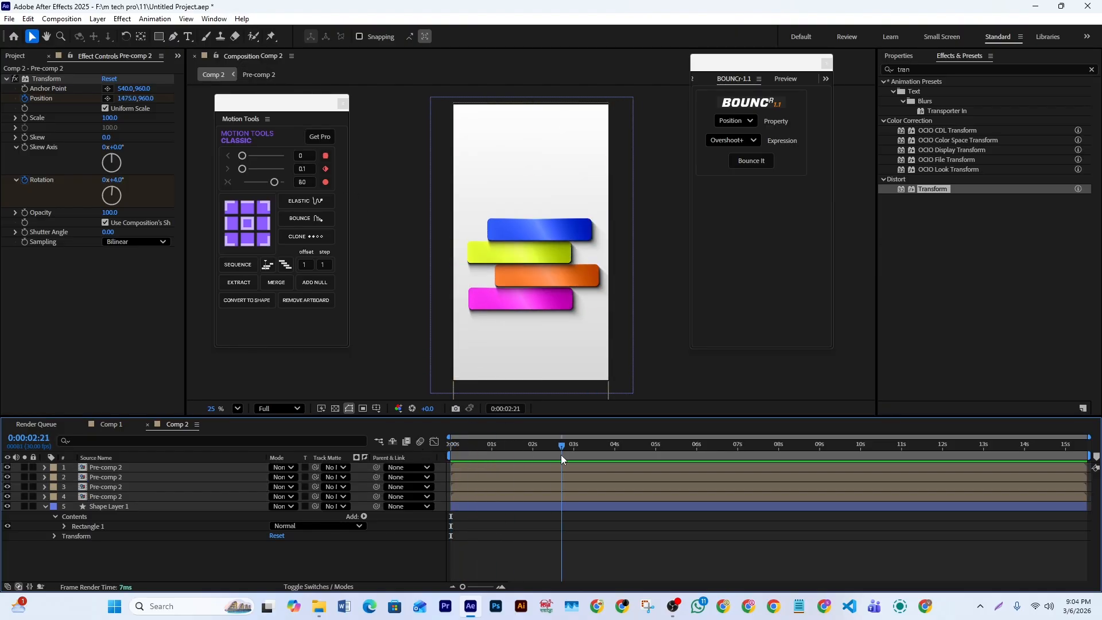
pyautogui.click(173, 36)
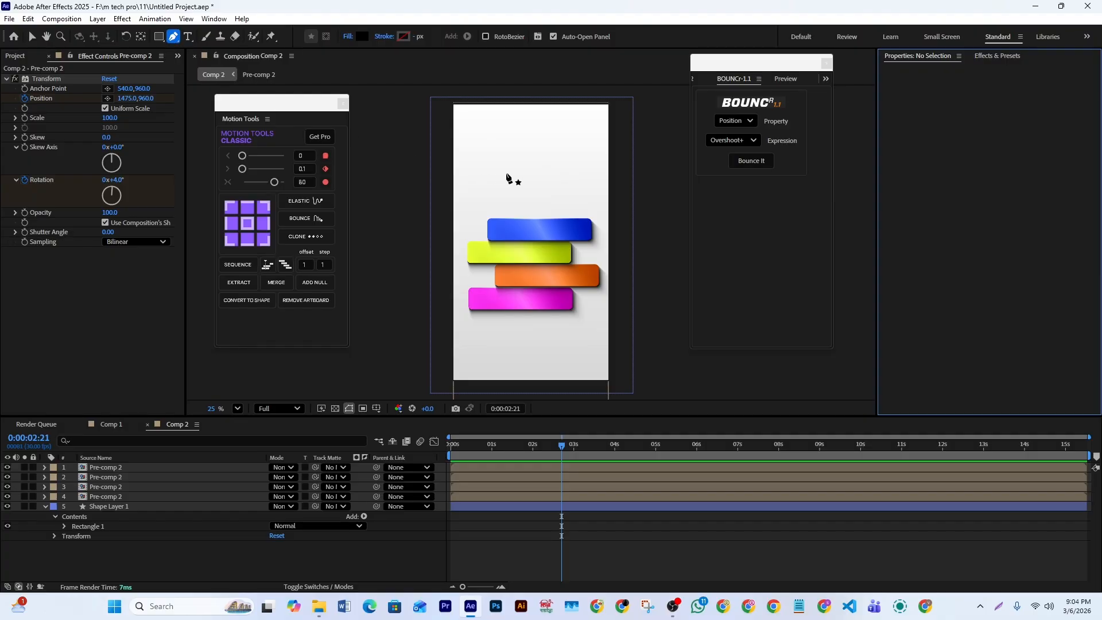
pyautogui.click(532, 199)
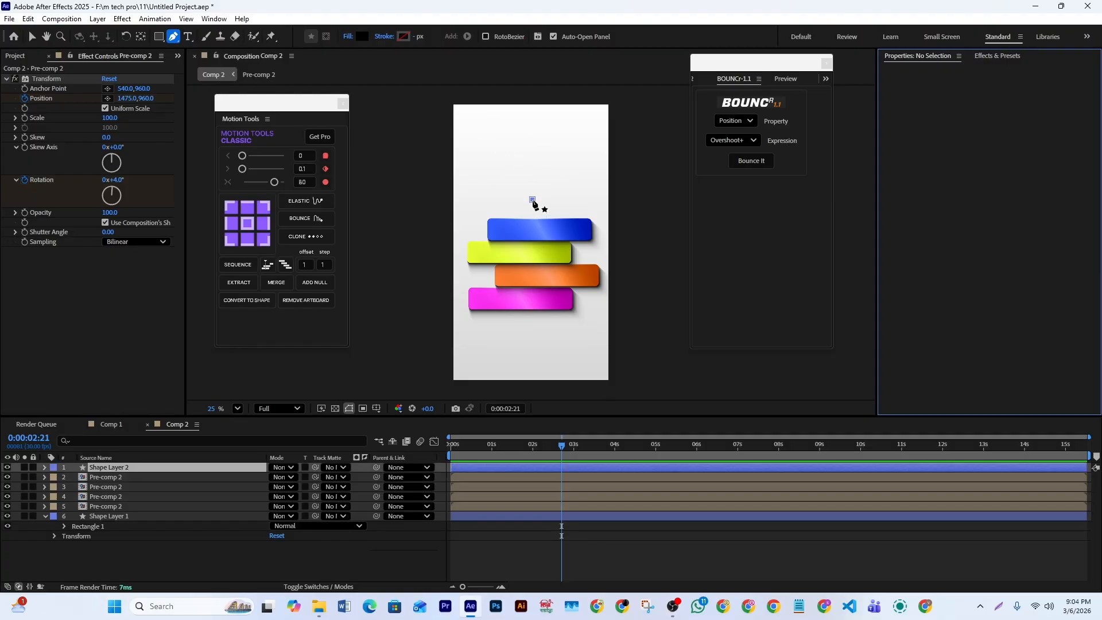
pyautogui.click(532, 334)
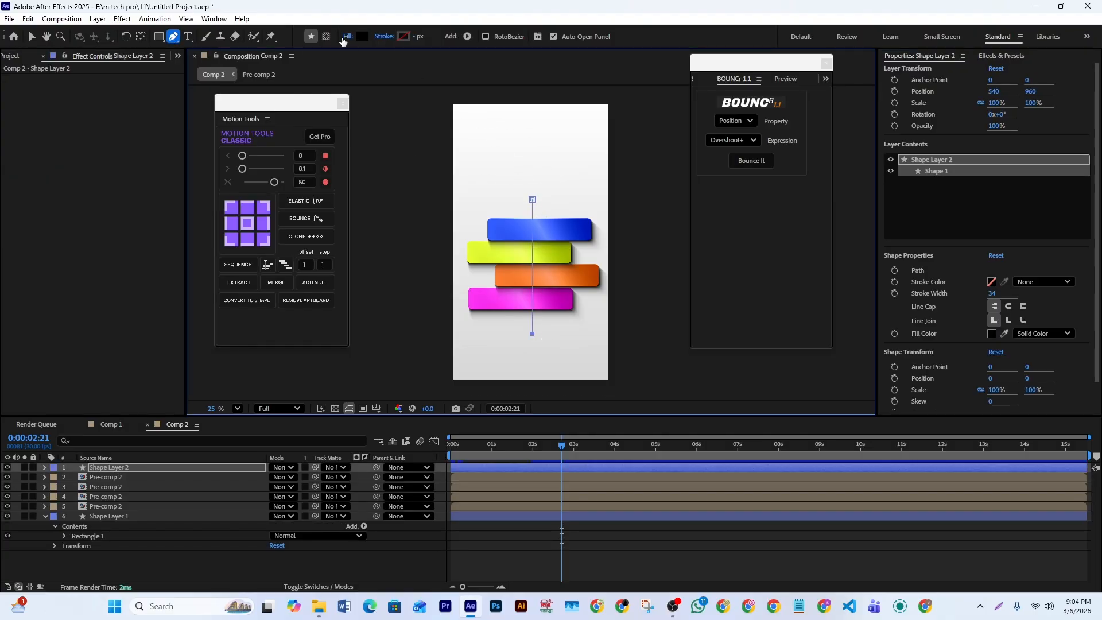
pyautogui.click(347, 37)
pyautogui.click(489, 271)
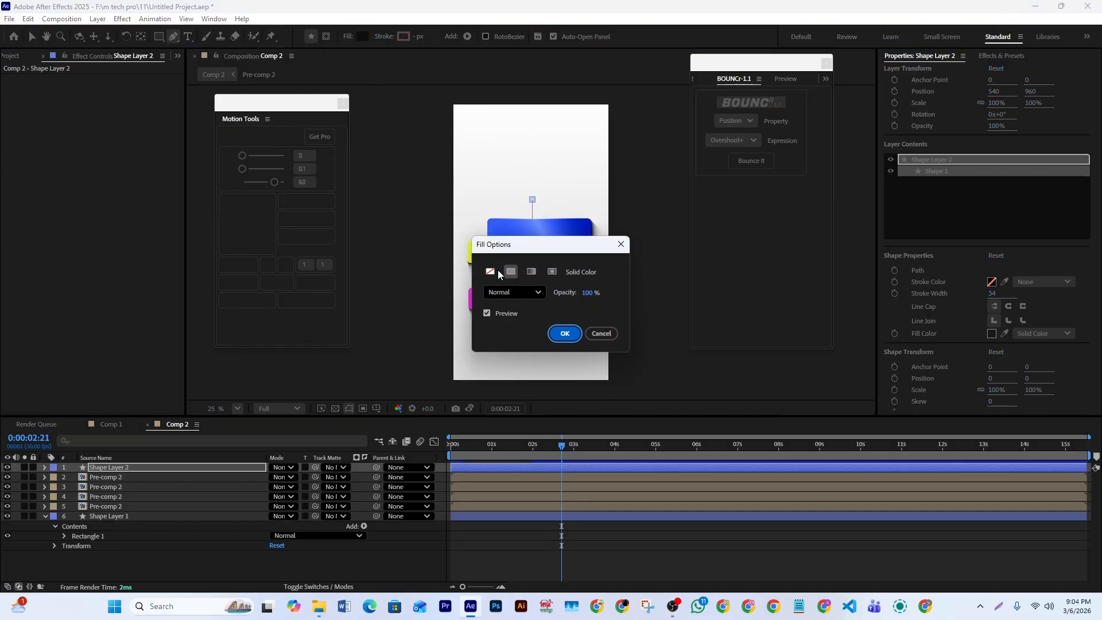
pyautogui.click(564, 334)
# - Give the vertical line a solid black 34 px stroke and move its layer's anchor point to the line's centre
pyautogui.click(404, 35)
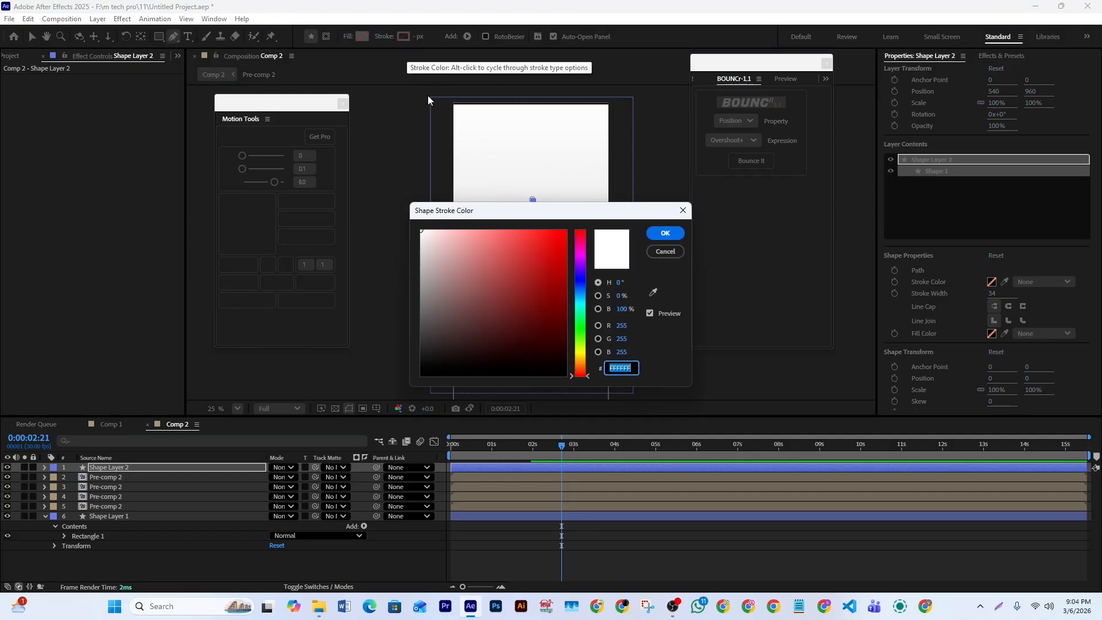
pyautogui.click(667, 237)
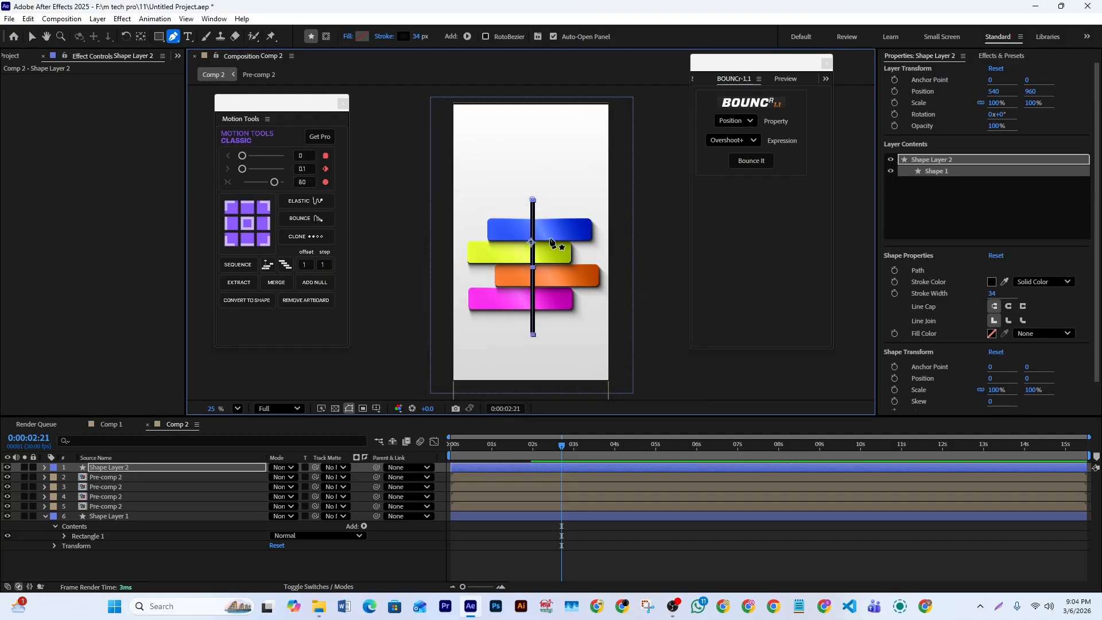
pyautogui.click(248, 240)
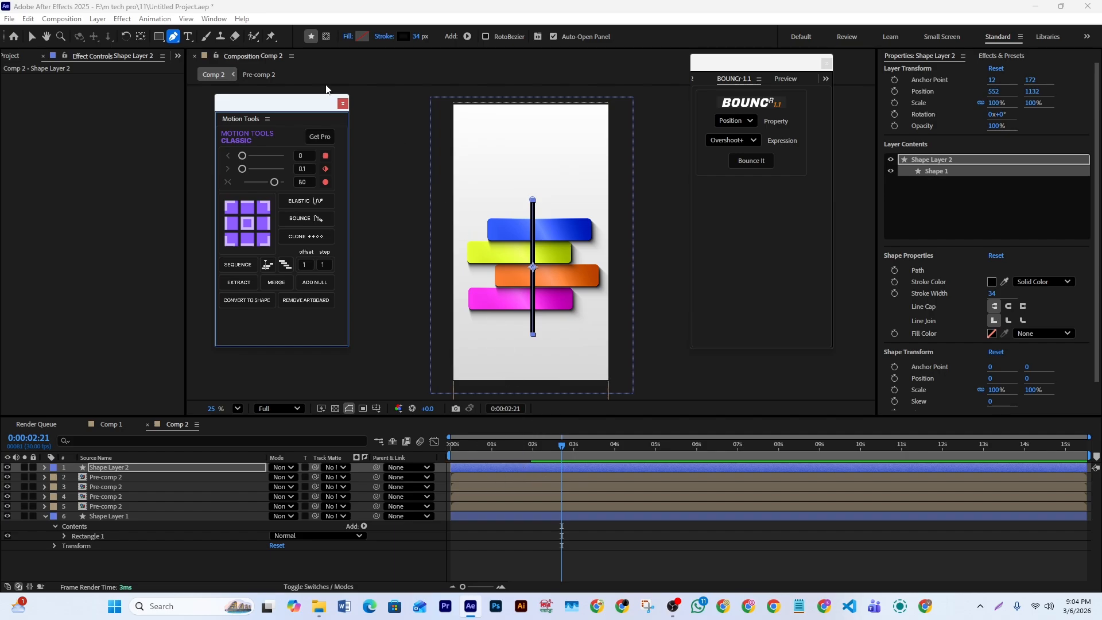
# - Draw an upright polygon with an outer radius of about 223 px above the bars in the vertical line's shape layer
pyautogui.click(160, 38)
pyautogui.click(159, 37)
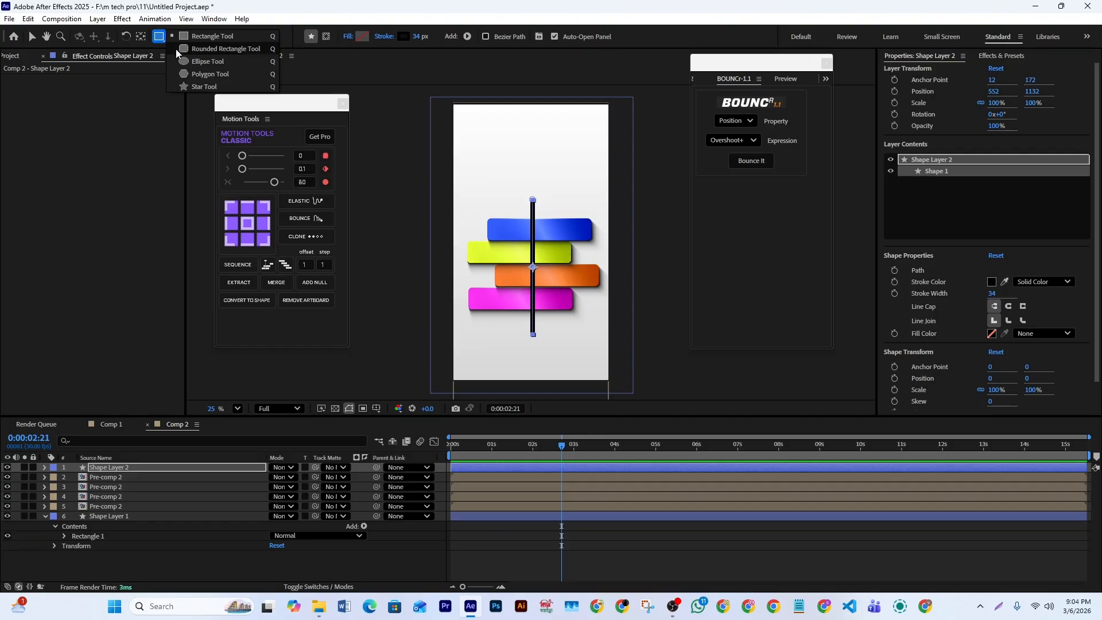
pyautogui.click(208, 75)
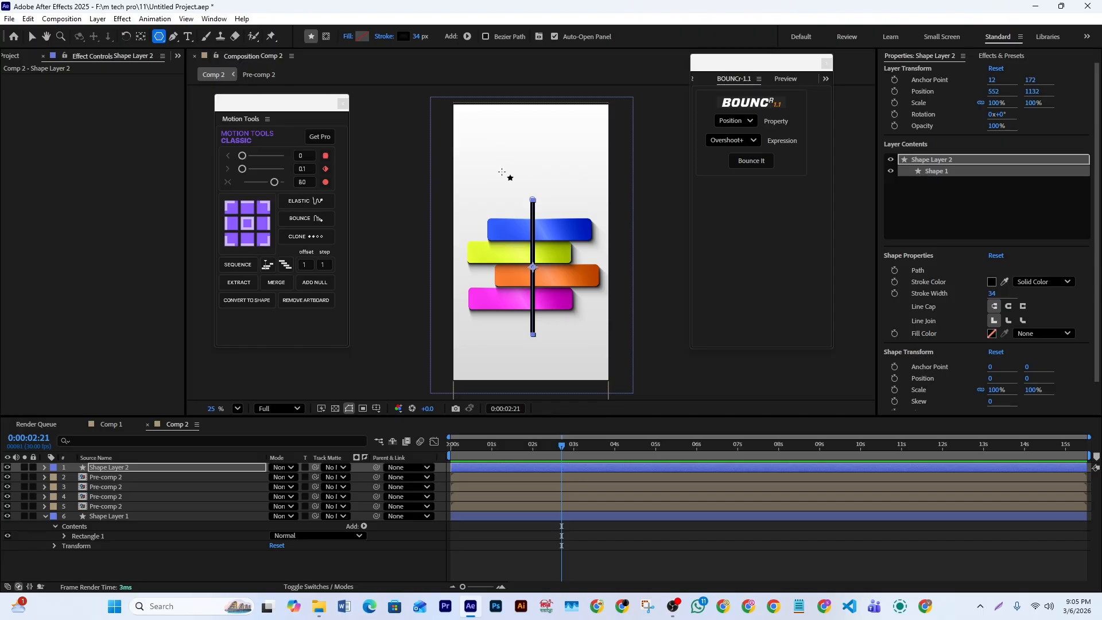
pyautogui.moveTo(501, 161); pyautogui.dragTo(502, 130)
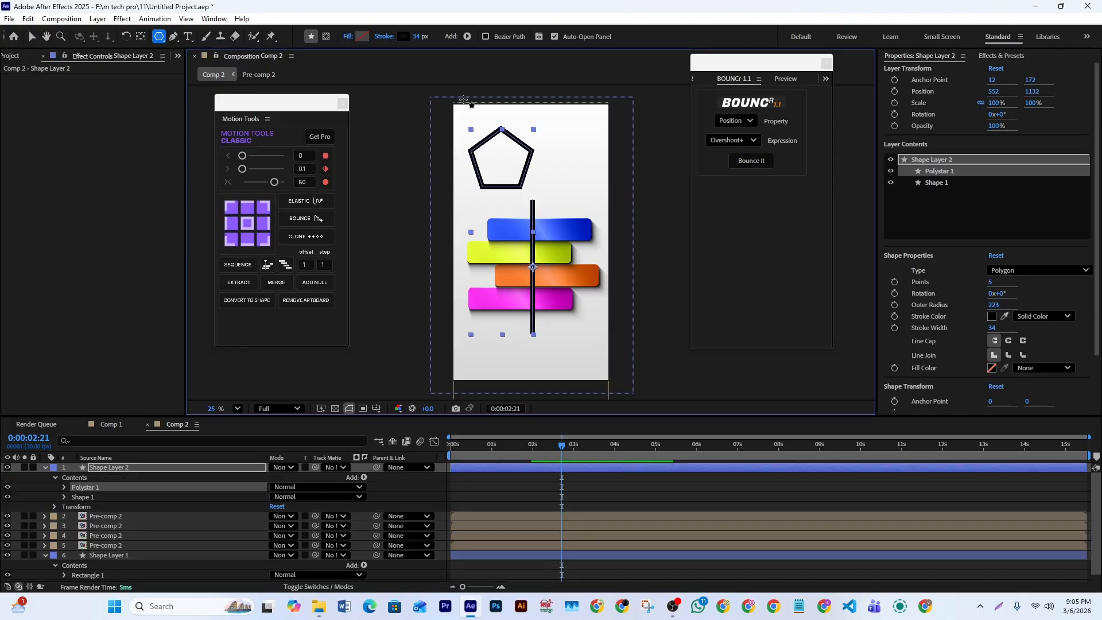
# - Remove the polygon's stroke and give it a solid black fill
pyautogui.click(382, 38)
pyautogui.click(491, 272)
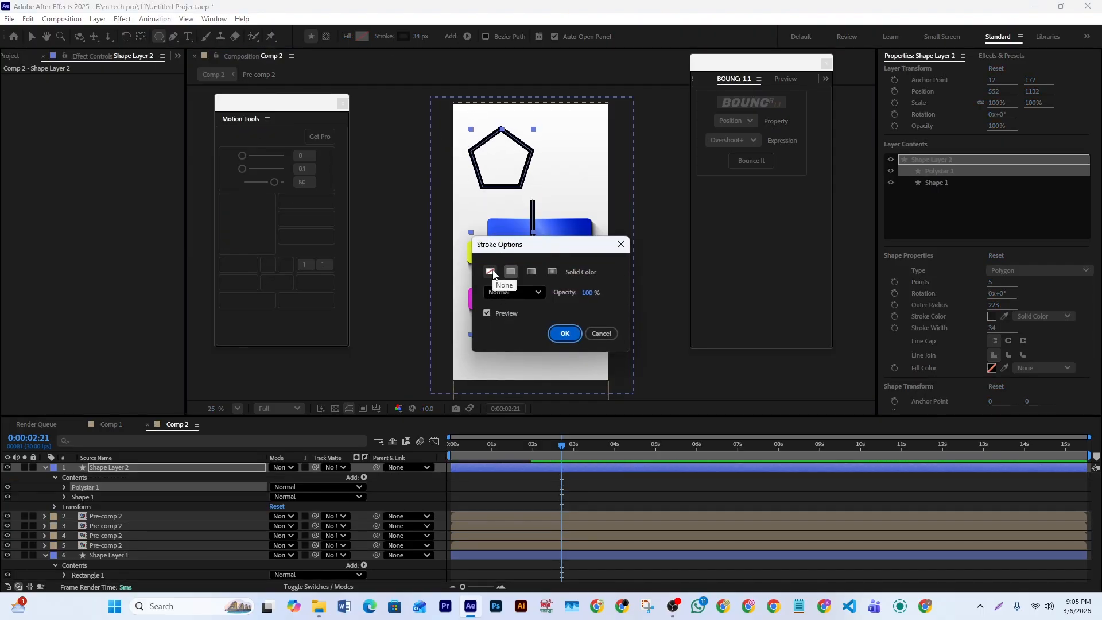
pyautogui.click(563, 330)
pyautogui.click(362, 36)
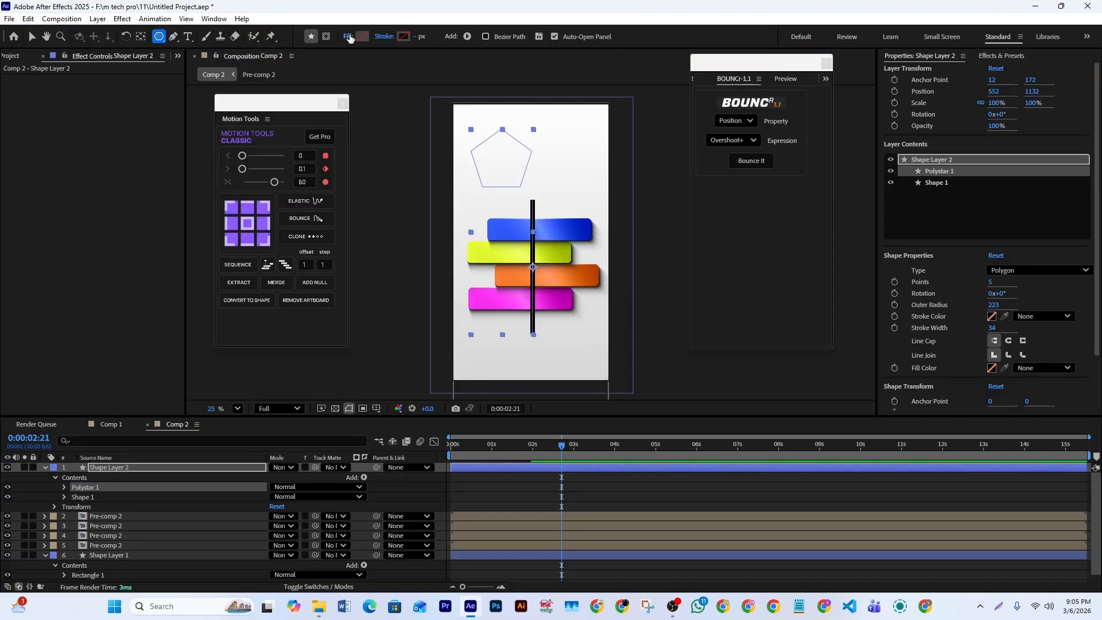
pyautogui.click(511, 271)
pyautogui.click(565, 333)
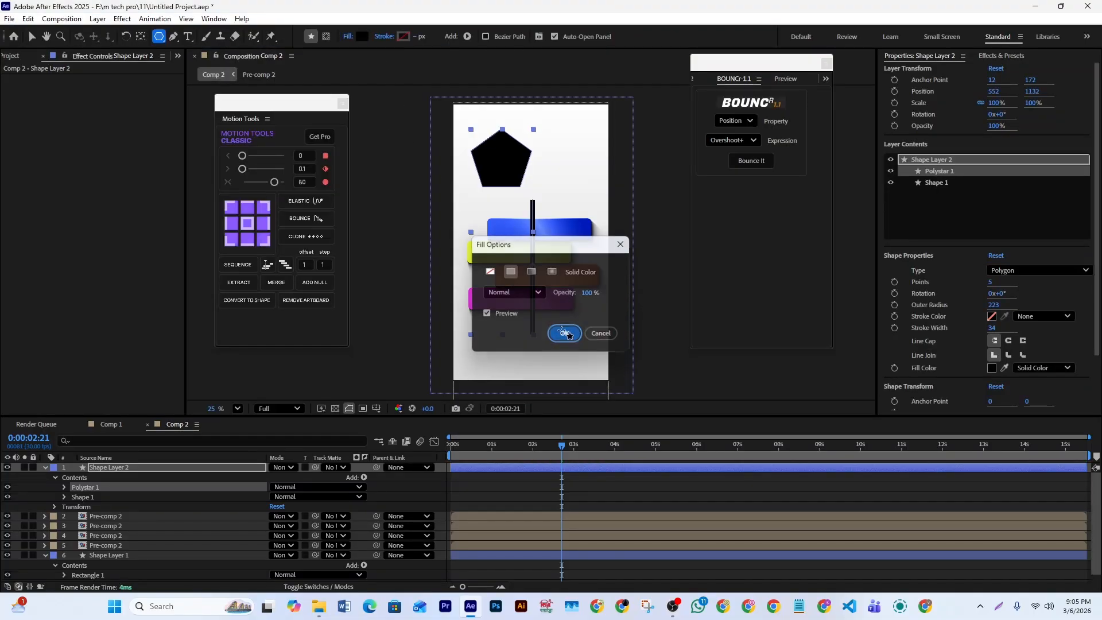
# - Turn the polygon into a triangle by setting its number of points to 3
pyautogui.click(64, 487)
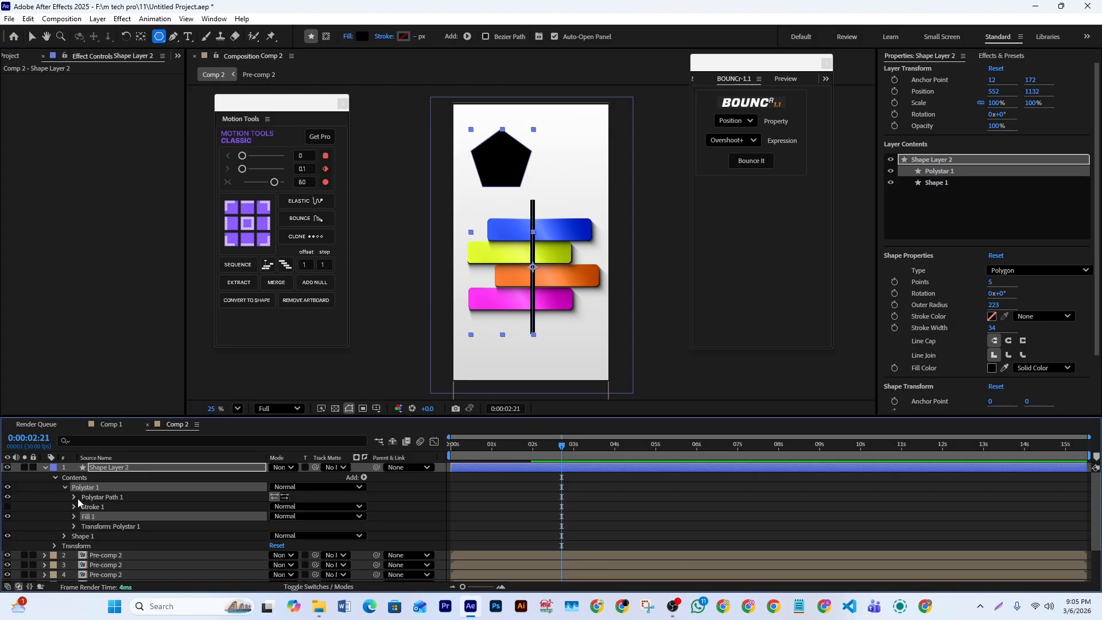
pyautogui.click(73, 497)
pyautogui.click(271, 516)
pyautogui.write('3')
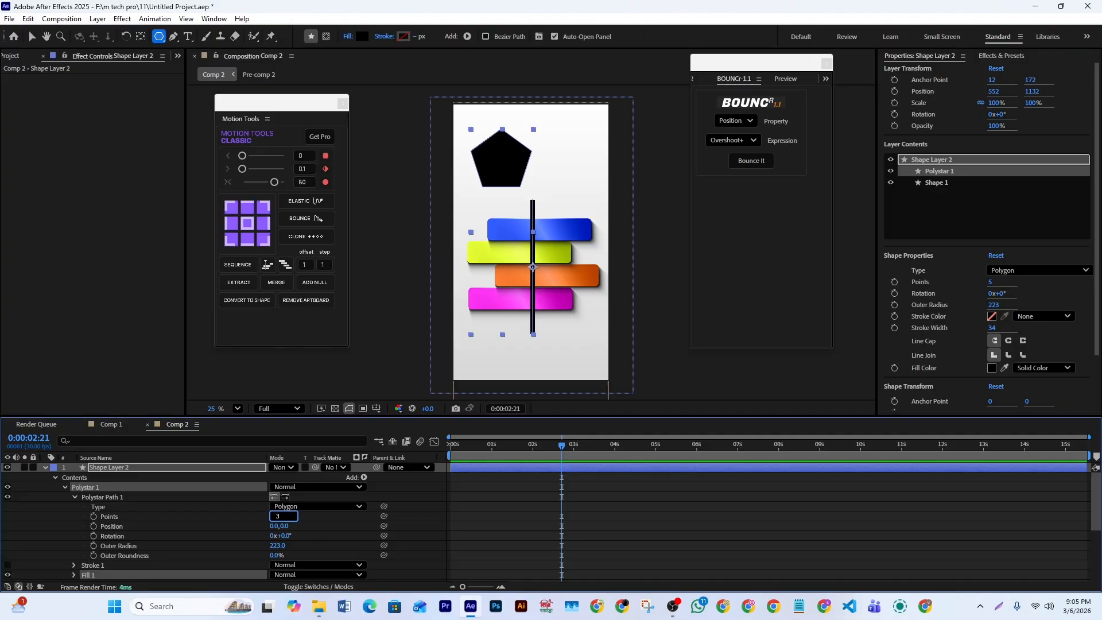
pyautogui.press('Return')
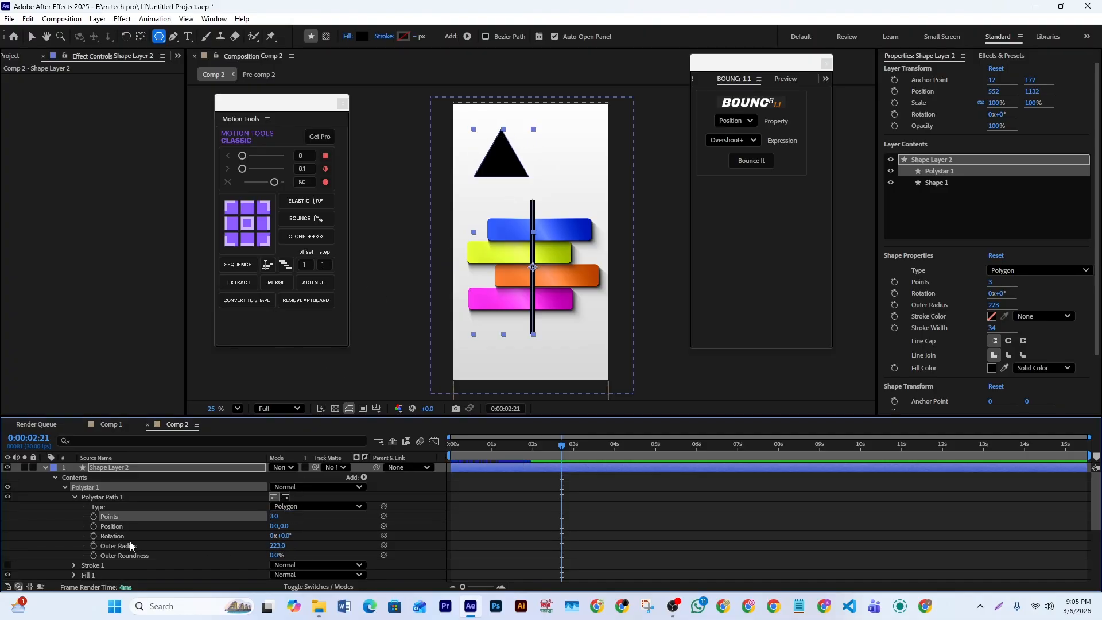
# - Rotate the triangle's path to 180° and set its outer radius to 230 and outer roundness to 15%
pyautogui.moveTo(284, 535); pyautogui.dragTo(386, 534)
pyautogui.click(291, 535)
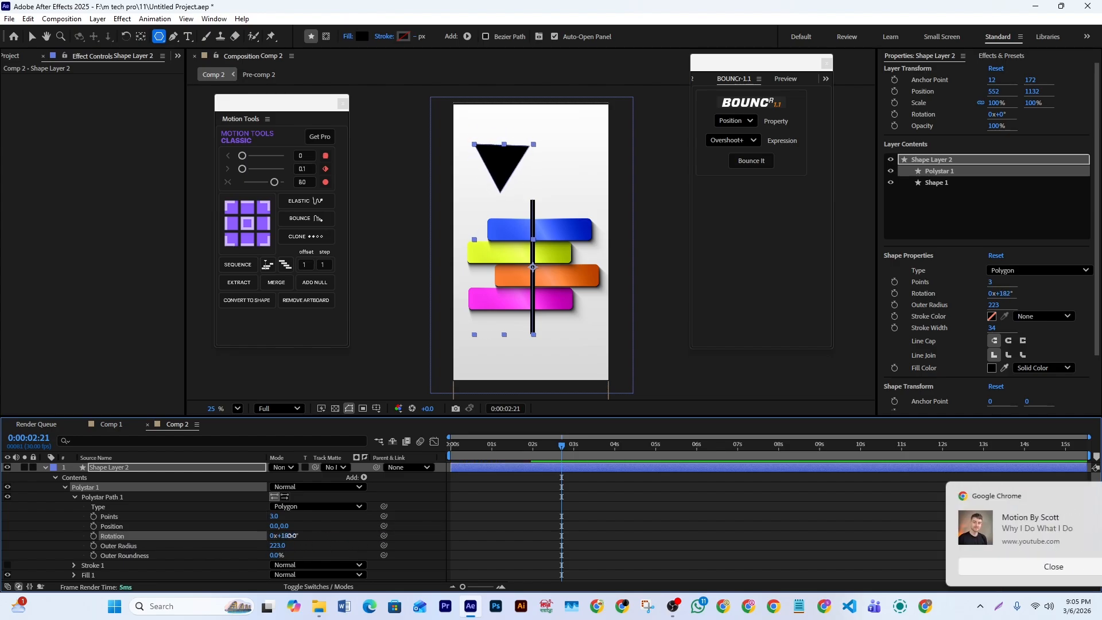
pyautogui.click(1078, 495)
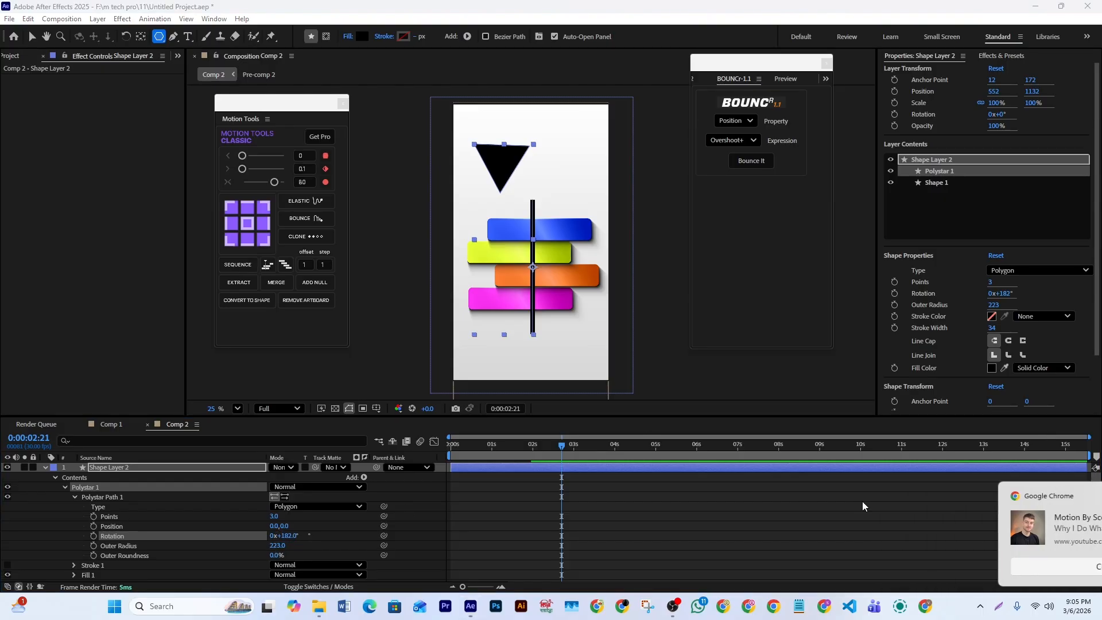
pyautogui.write('180')
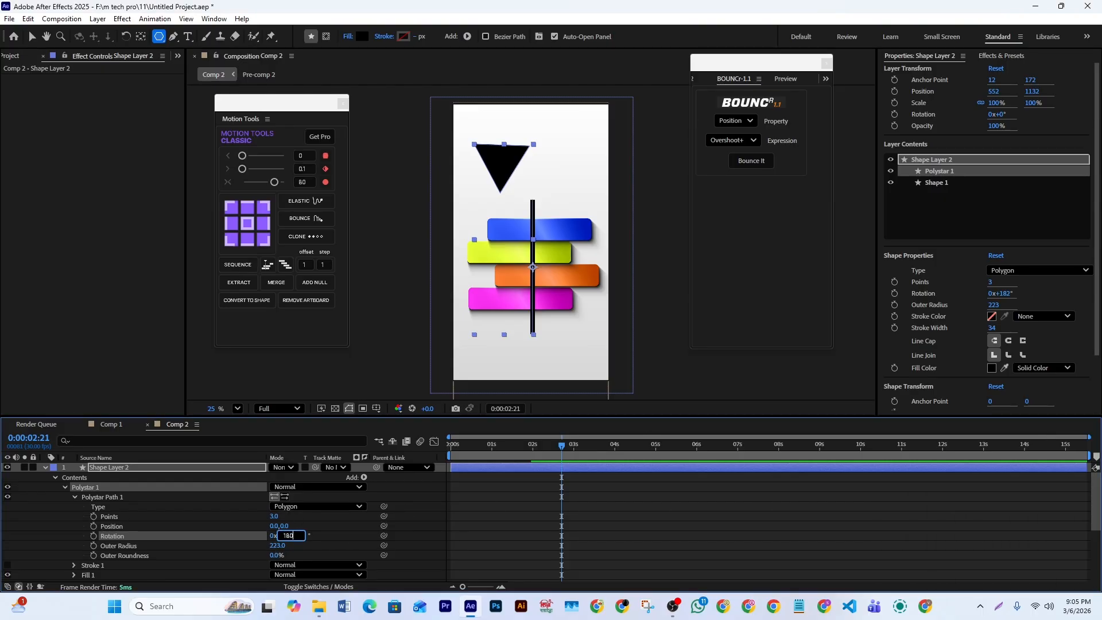
pyautogui.press('Return')
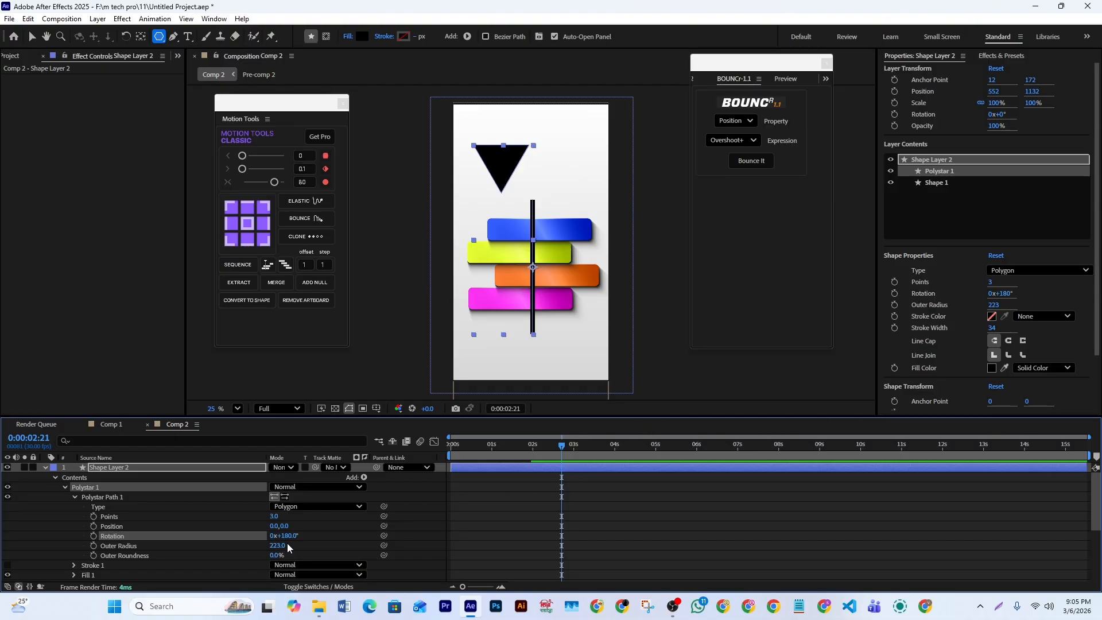
pyautogui.moveTo(274, 559); pyautogui.dragTo(286, 559)
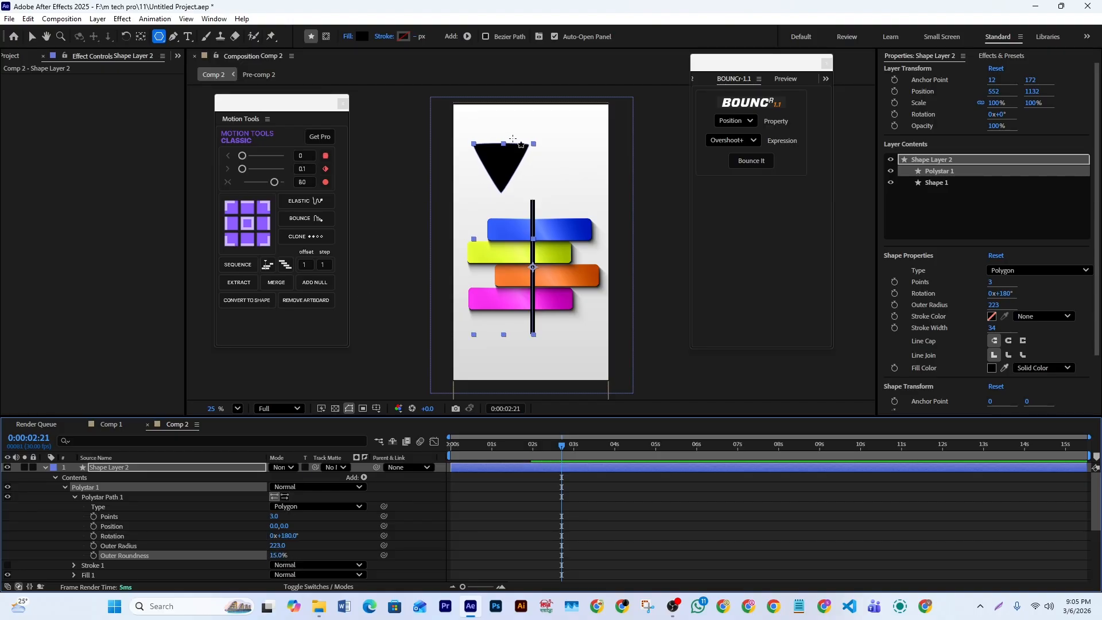
pyautogui.moveTo(278, 548); pyautogui.dragTo(282, 548)
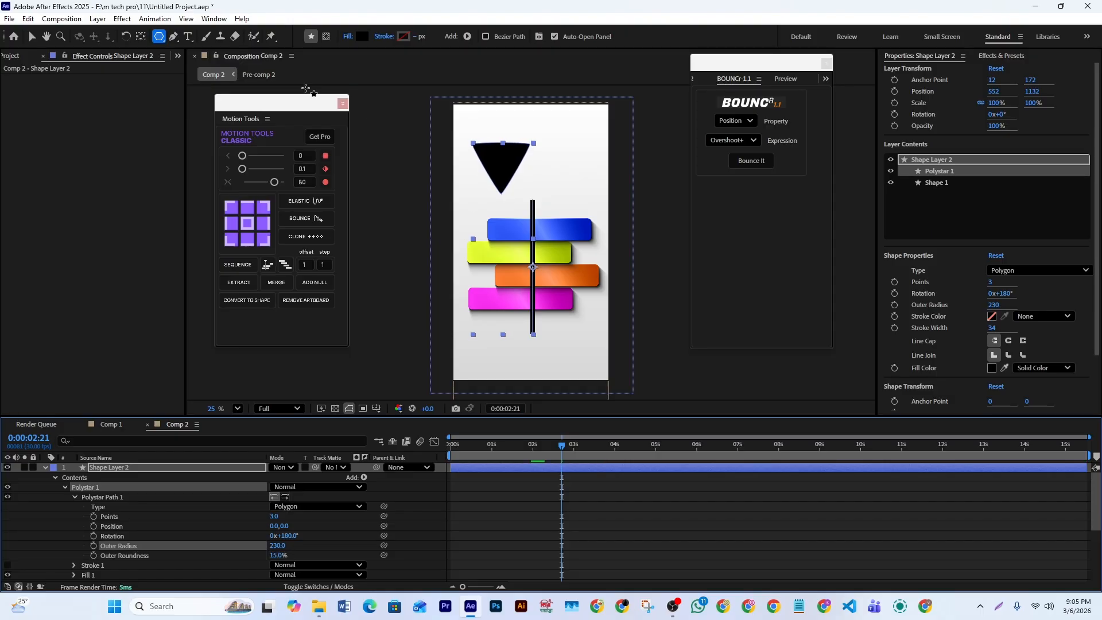
# - Centre the triangle on the upper end of the black line, shrink it to a small pin head, and collapse the layer
pyautogui.click(31, 36)
pyautogui.click(508, 179)
pyautogui.moveTo(507, 182); pyautogui.dragTo(536, 191)
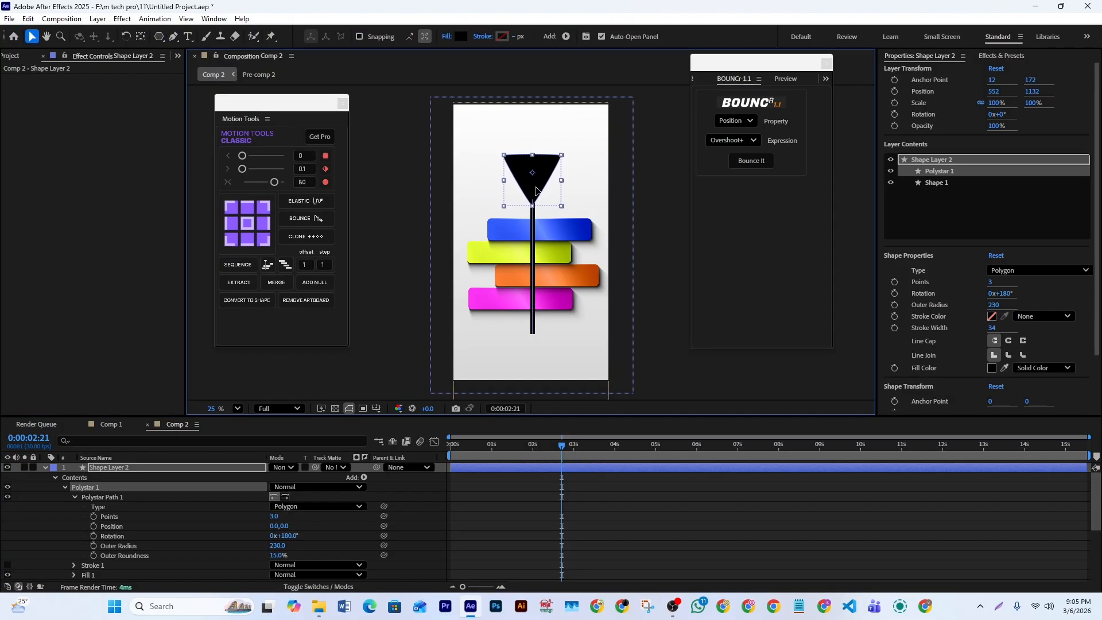
pyautogui.scroll(5, 535, 191)
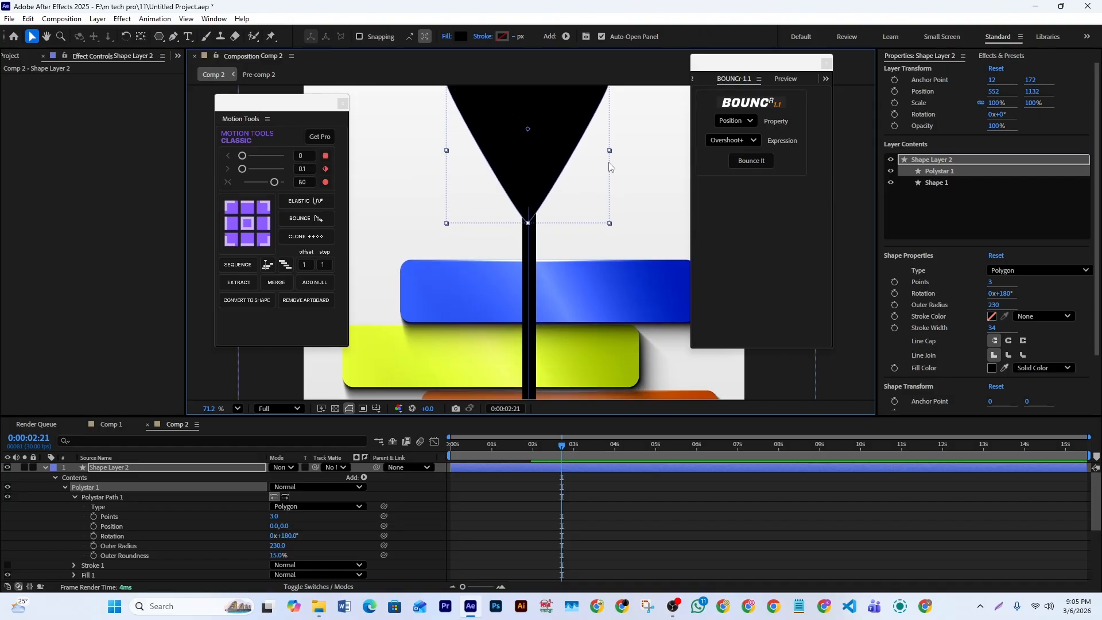
pyautogui.moveTo(611, 225); pyautogui.dragTo(534, 196)
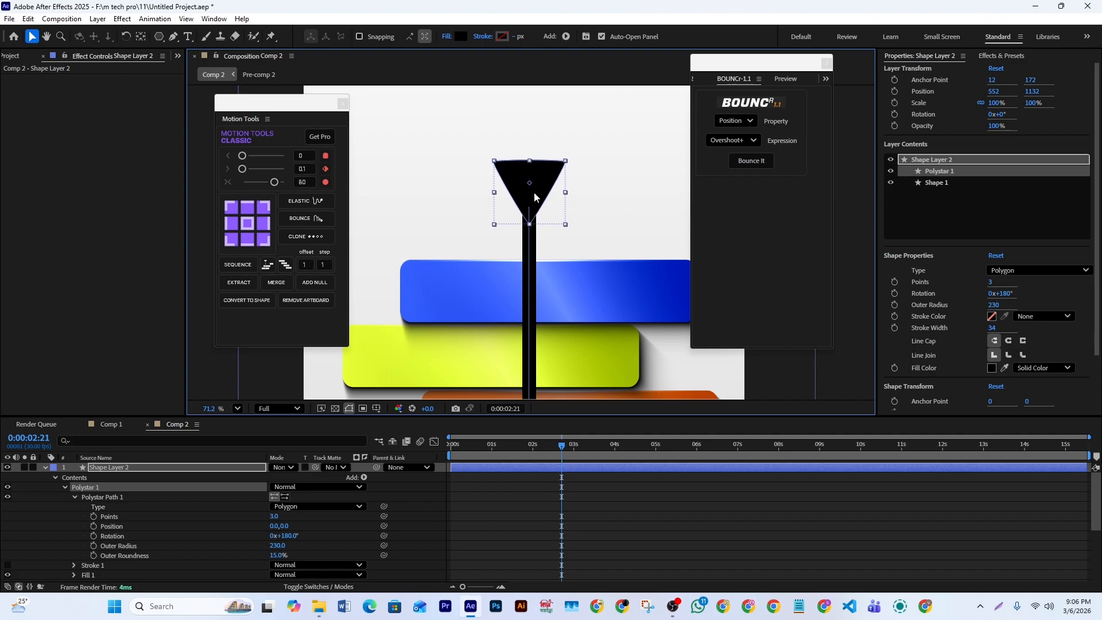
pyautogui.scroll(-6, 552, 242)
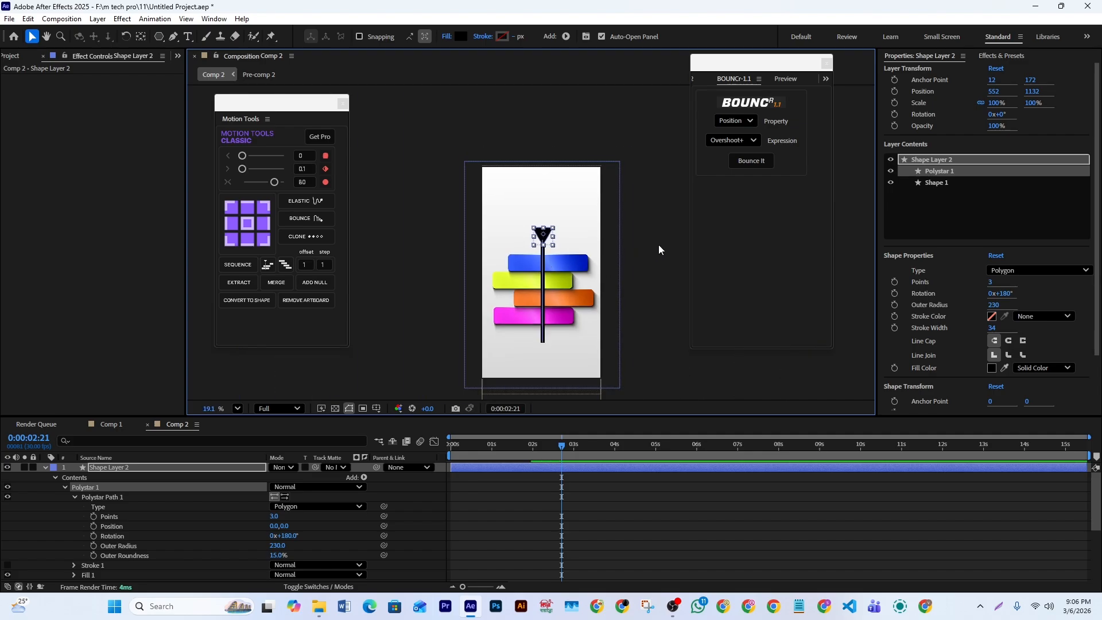
pyautogui.click(659, 249)
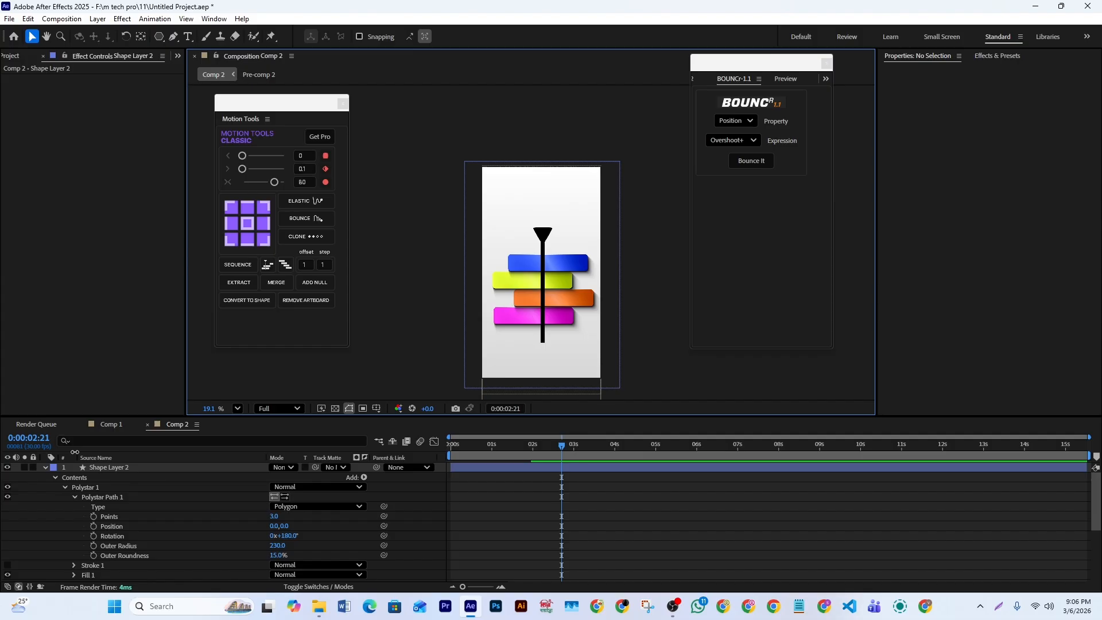
pyautogui.click(45, 467)
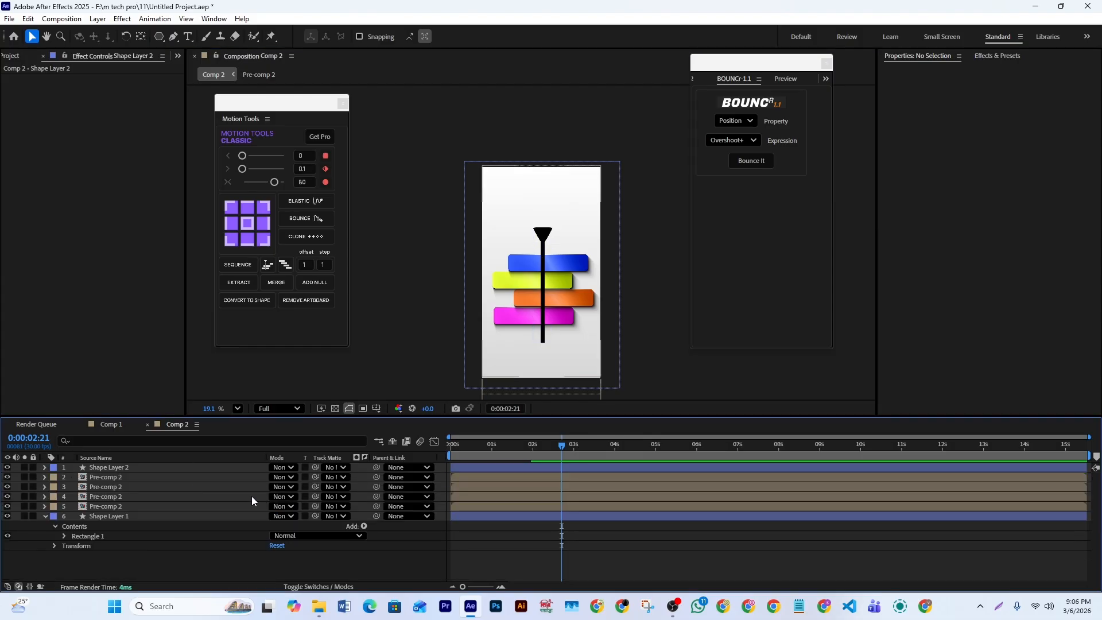
# - At the first frame, reveal the Position of Shape Layer 2 and the keyframed properties of the Pre-comp 2 layer directly below it
pyautogui.moveTo(463, 449); pyautogui.dragTo(412, 458)
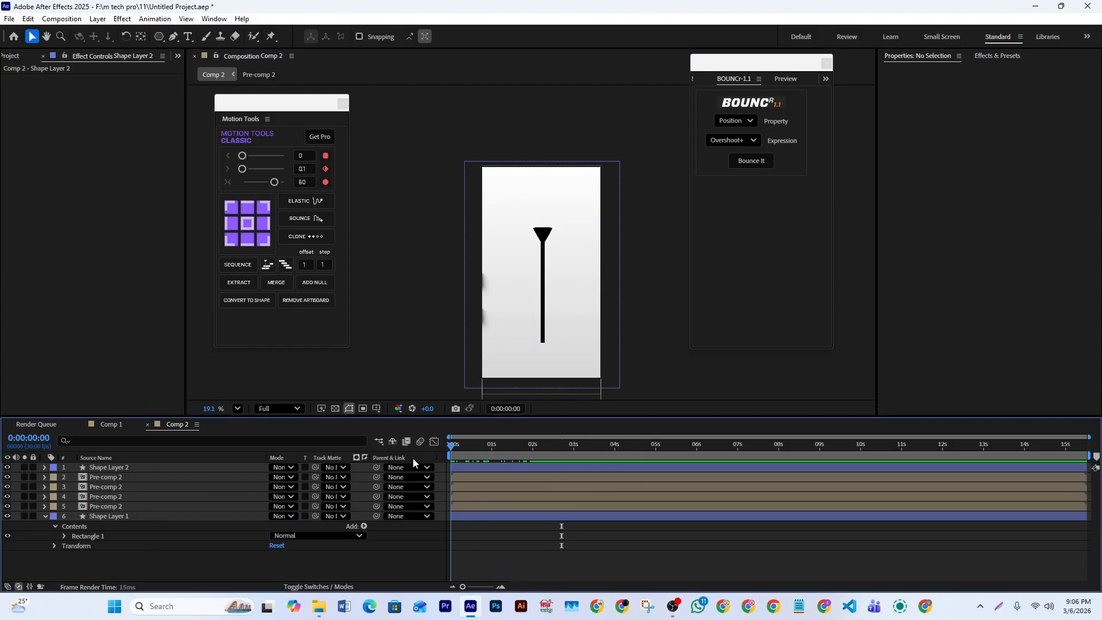
pyautogui.click(481, 468)
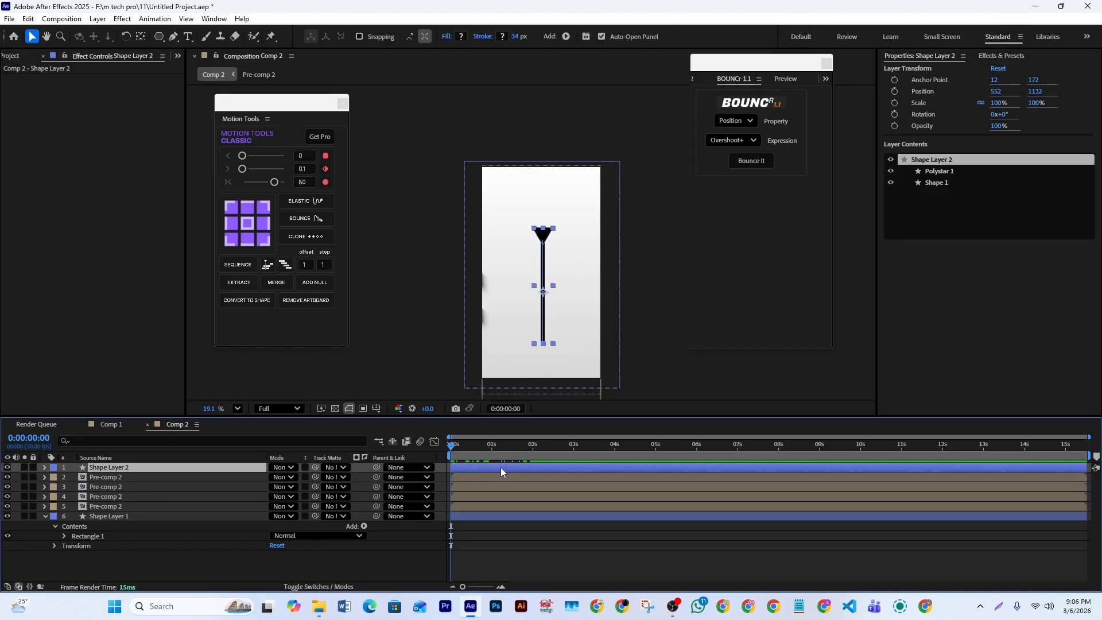
pyautogui.press('p')
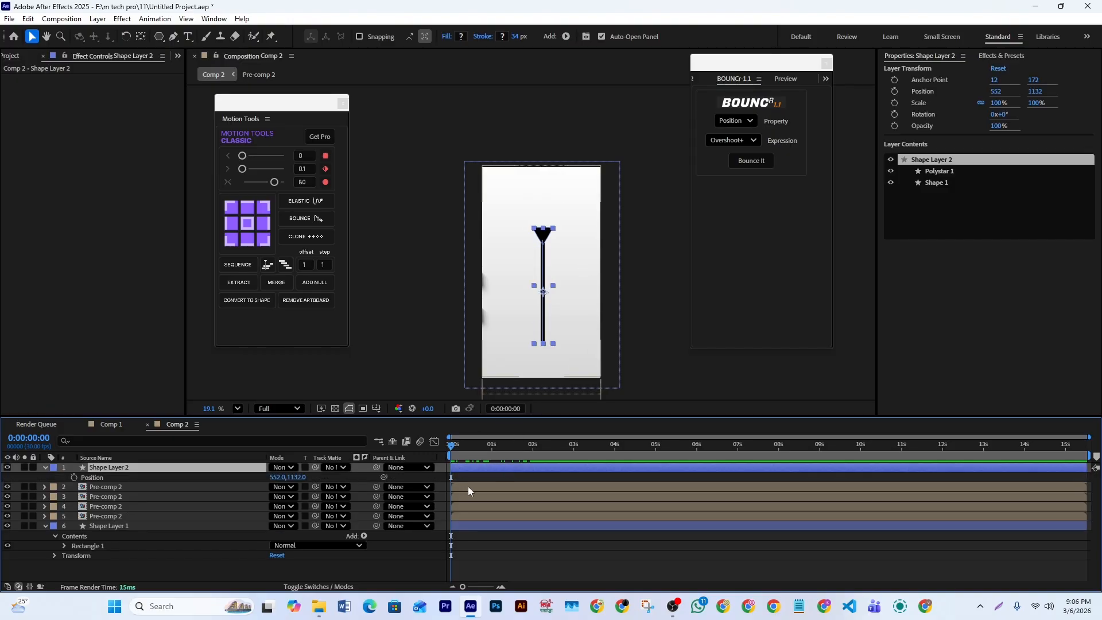
pyautogui.click(467, 487)
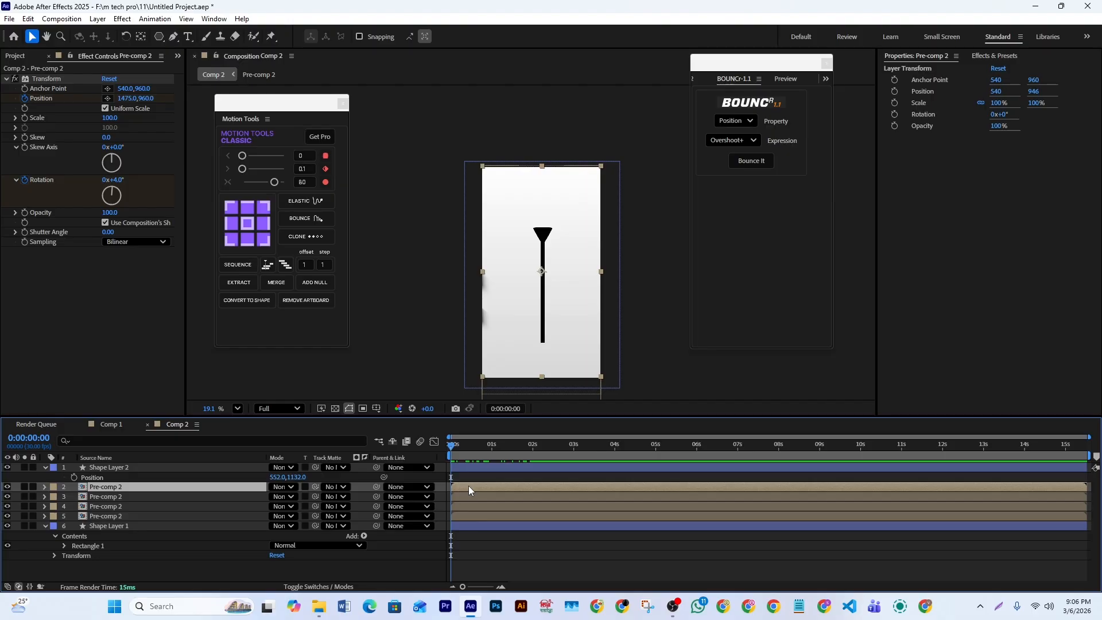
pyautogui.press('u')
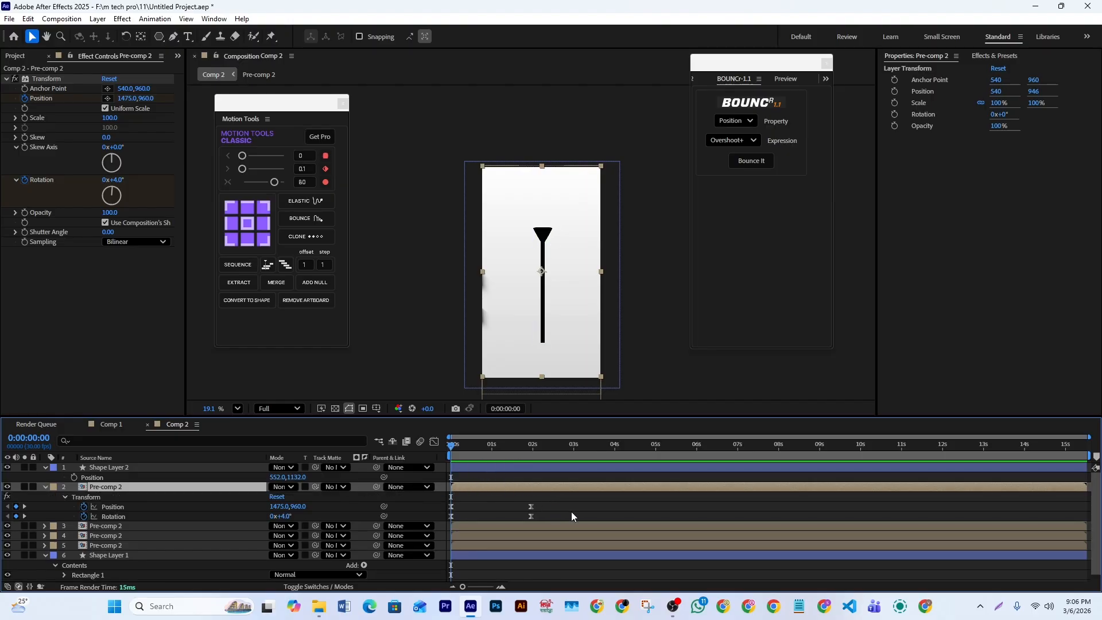
# - At the bar layer's end keyframes at 0:00:01:29, add Position and Rotation keyframes to Shape Layer 2
pyautogui.press('space')
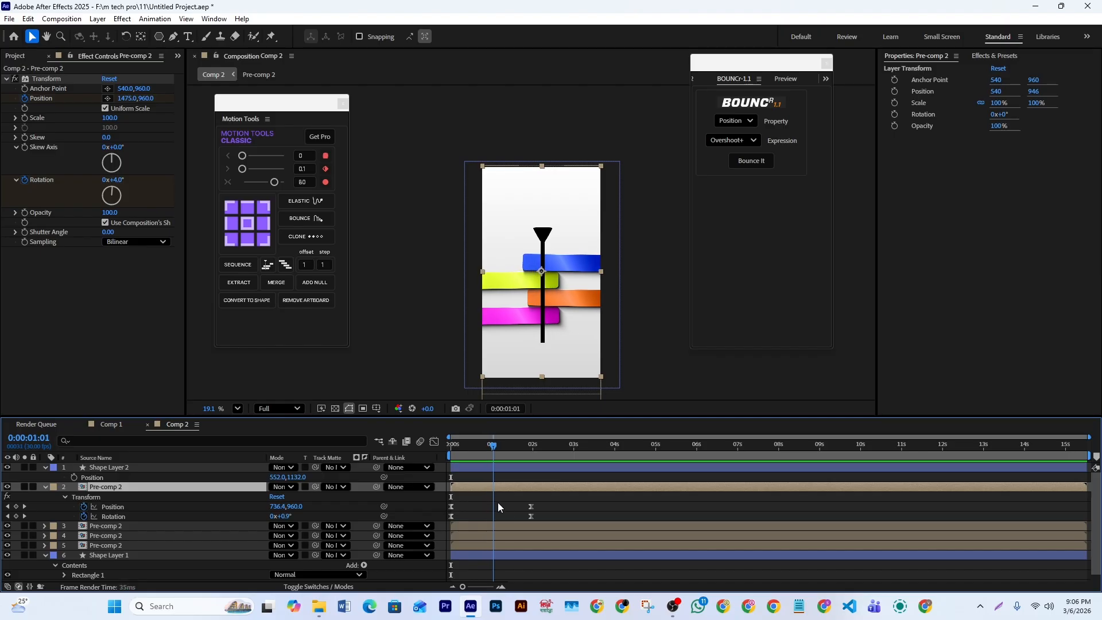
pyautogui.press('space')
pyautogui.press('j')
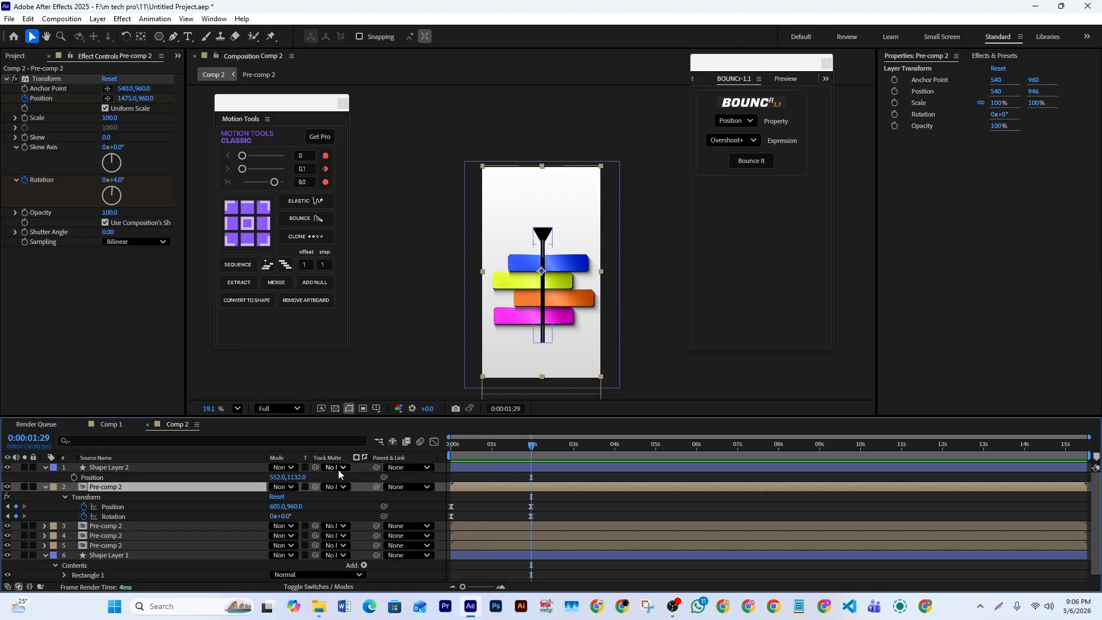
pyautogui.click(559, 467)
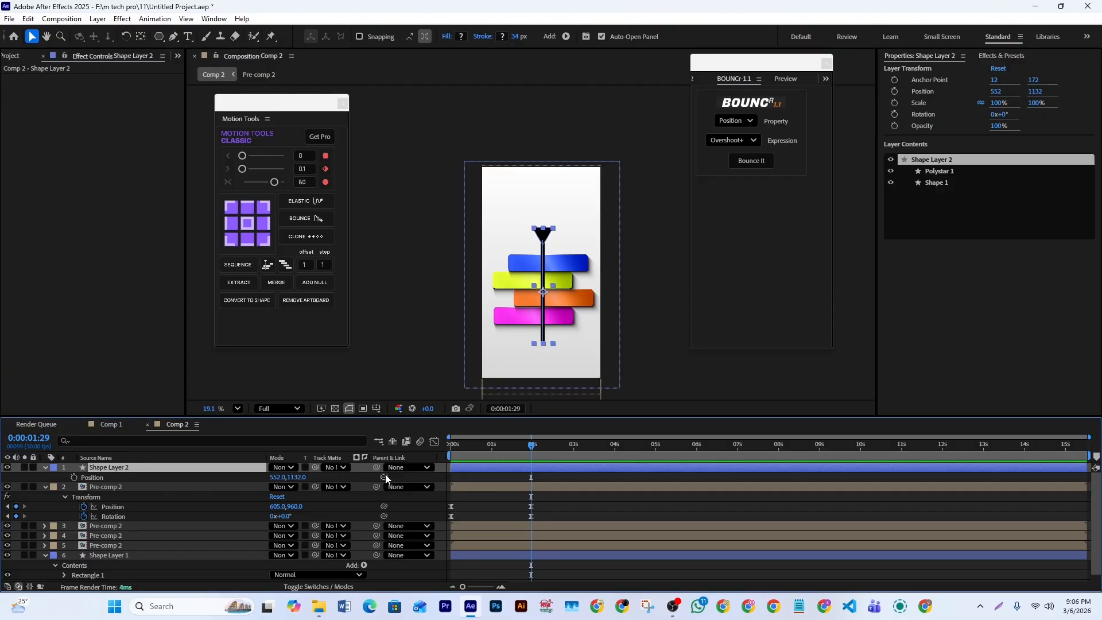
pyautogui.click(74, 476)
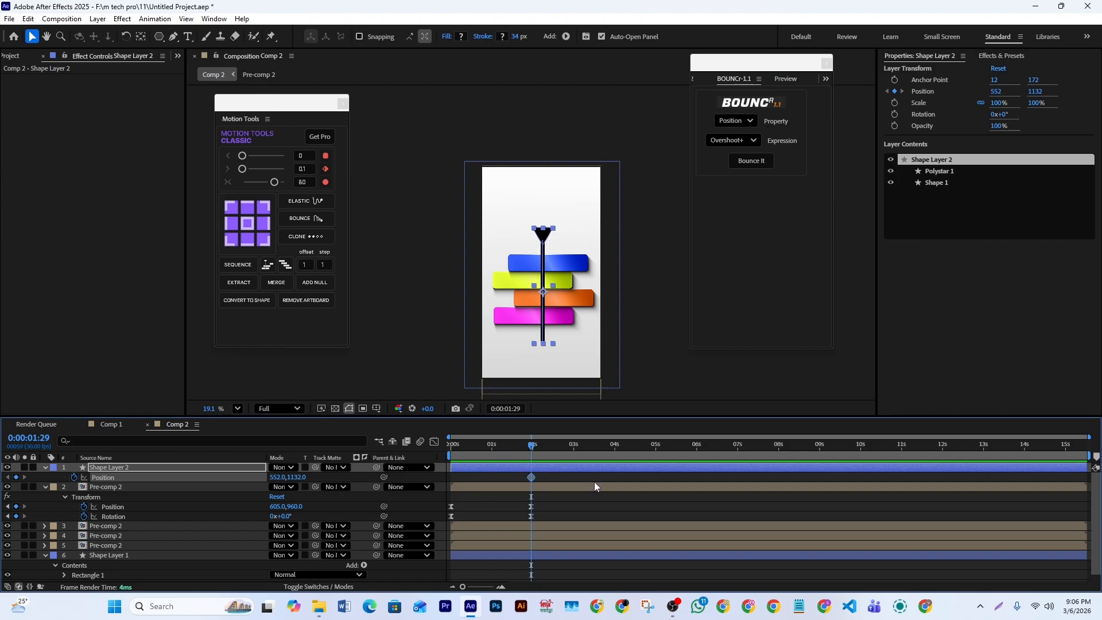
pyautogui.hotkey('shift', 'r')
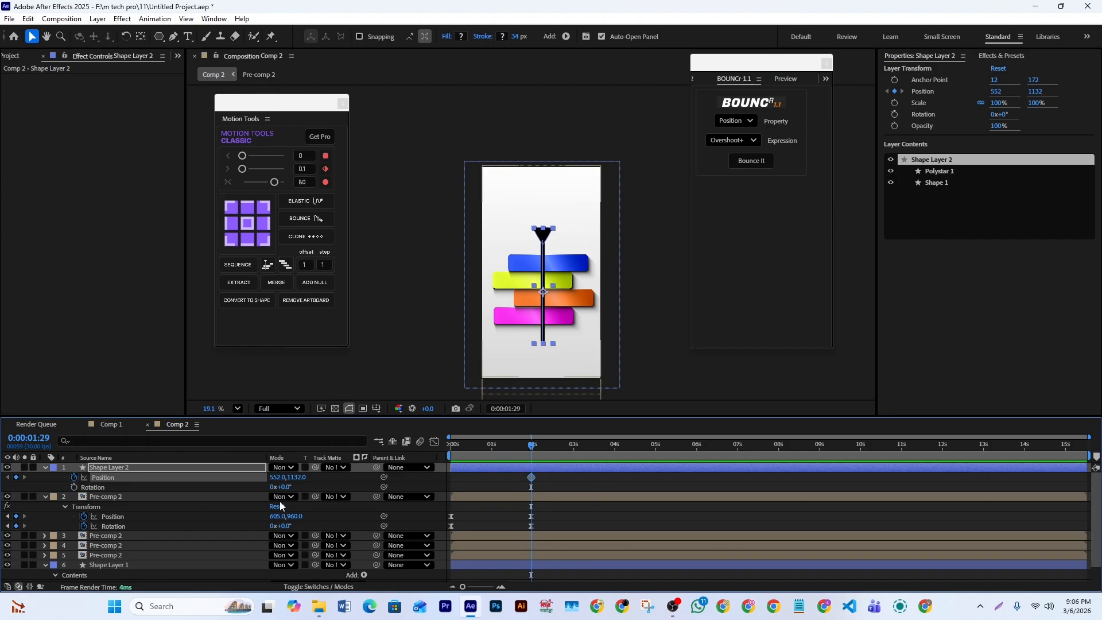
pyautogui.click(74, 486)
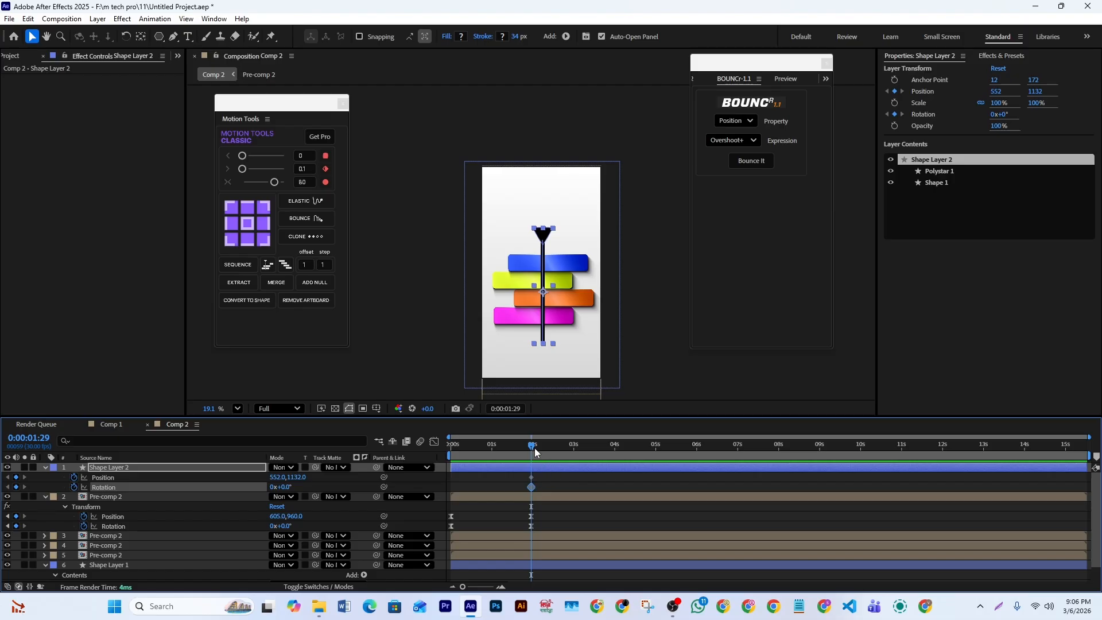
# - At the first frame, set Shape Layer 2's Rotation to 15° and its Position to 1370, -179
pyautogui.moveTo(535, 452); pyautogui.dragTo(366, 453)
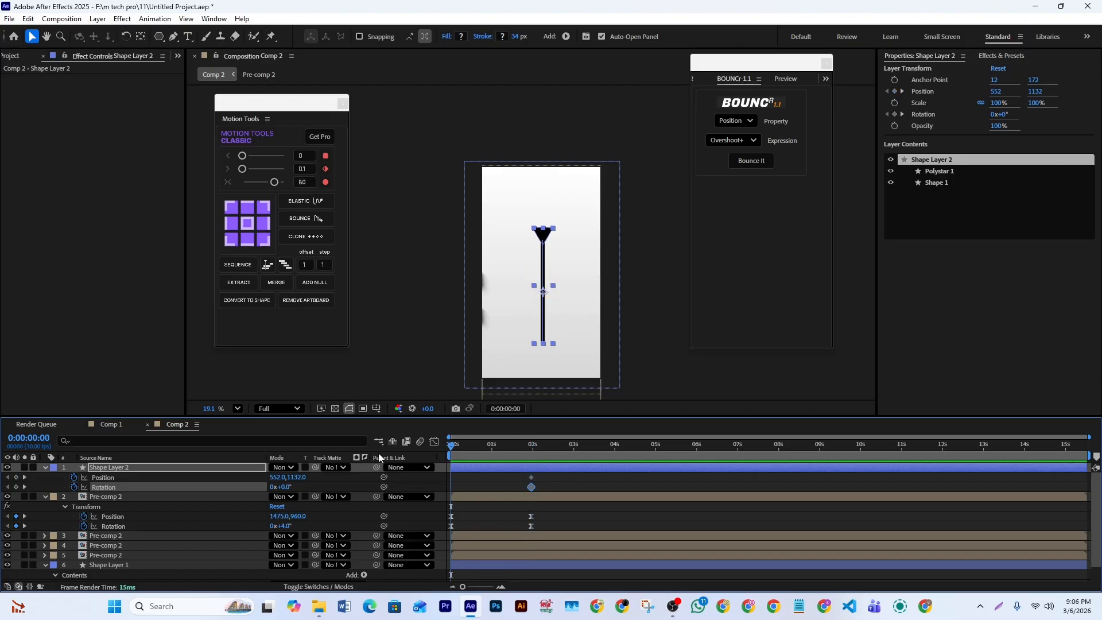
pyautogui.moveTo(287, 486); pyautogui.dragTo(9, 496)
pyautogui.moveTo(277, 477); pyautogui.dragTo(577, 466)
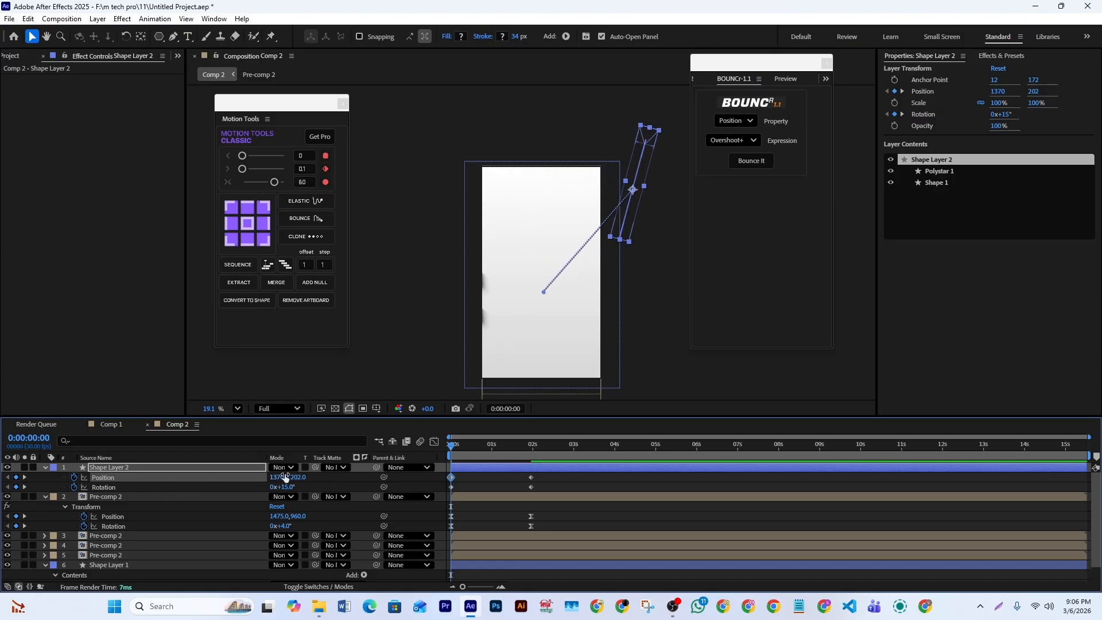
pyautogui.moveTo(295, 476); pyautogui.dragTo(69, 487)
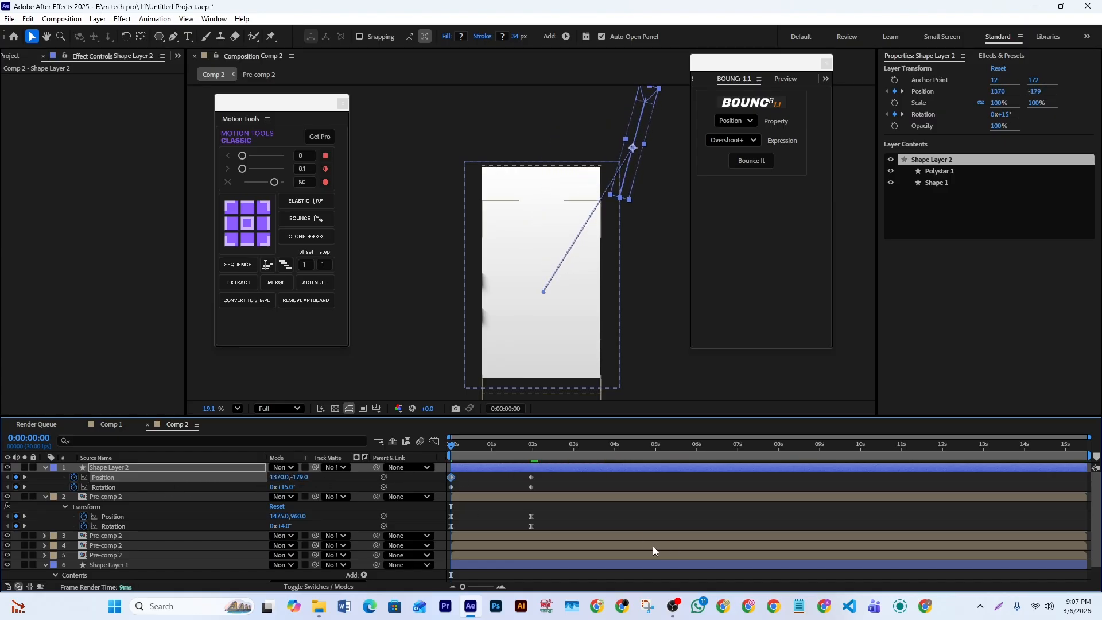
# - Ease Shape Layer 2's Position and Rotation keyframes with a fast start and a long ease-out in the speed graph, and preview the motion
pyautogui.click(568, 490)
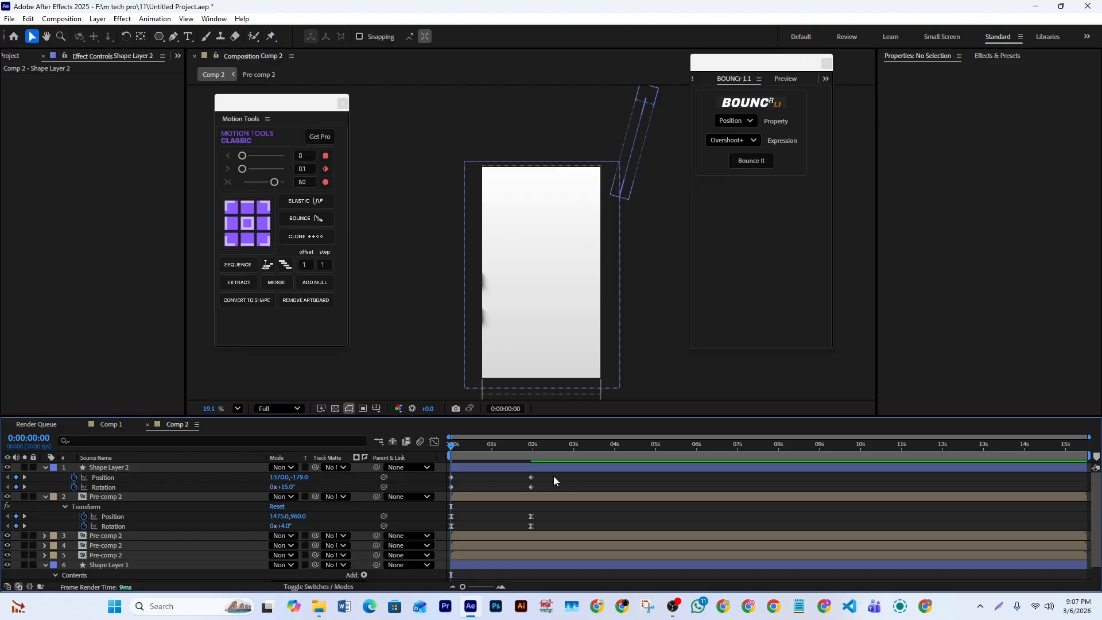
pyautogui.moveTo(553, 476); pyautogui.dragTo(446, 493)
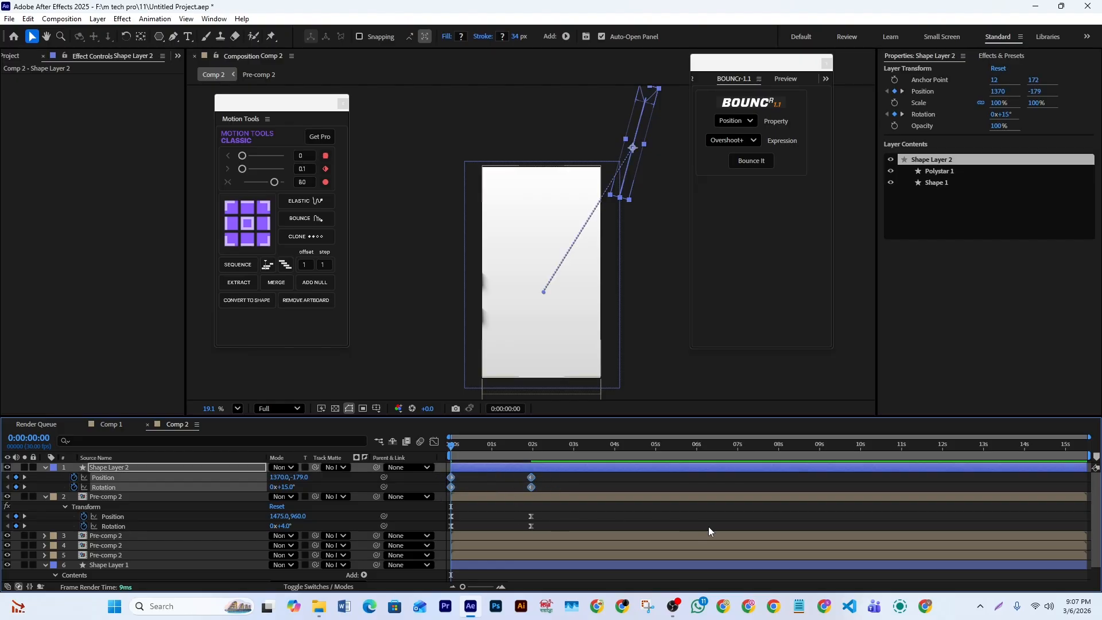
pyautogui.click(434, 441)
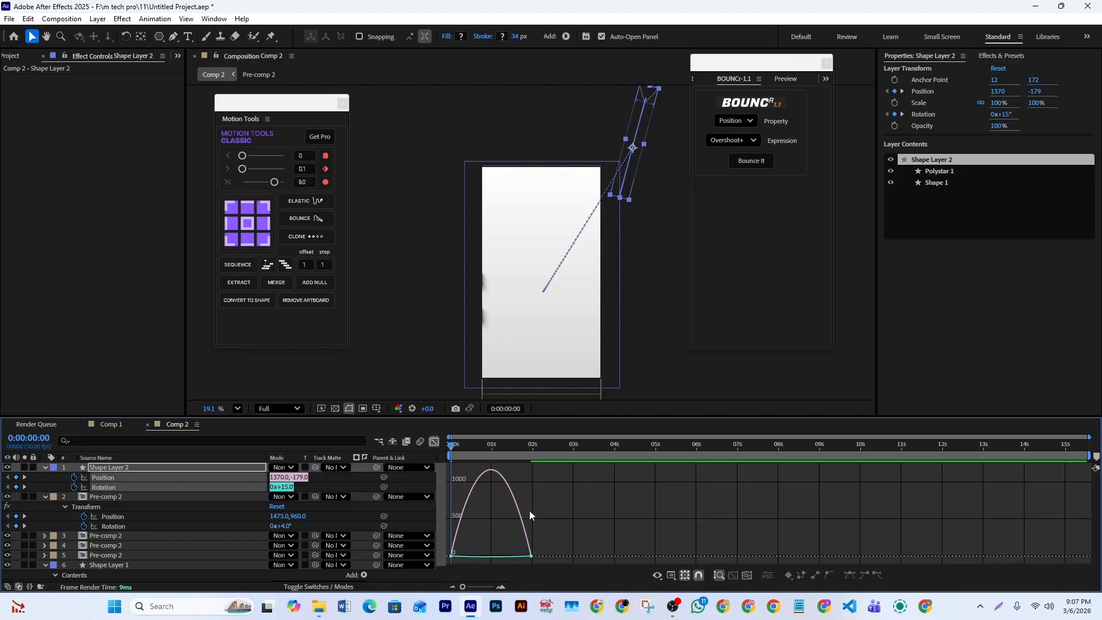
pyautogui.moveTo(577, 530); pyautogui.dragTo(446, 563)
pyautogui.moveTo(517, 554); pyautogui.dragTo(450, 556)
pyautogui.moveTo(607, 517)
pyautogui.mouseDown()
pyautogui.moveTo(421, 572)
pyautogui.moveTo(471, 555)
pyautogui.moveTo(453, 555)
pyautogui.mouseUp()
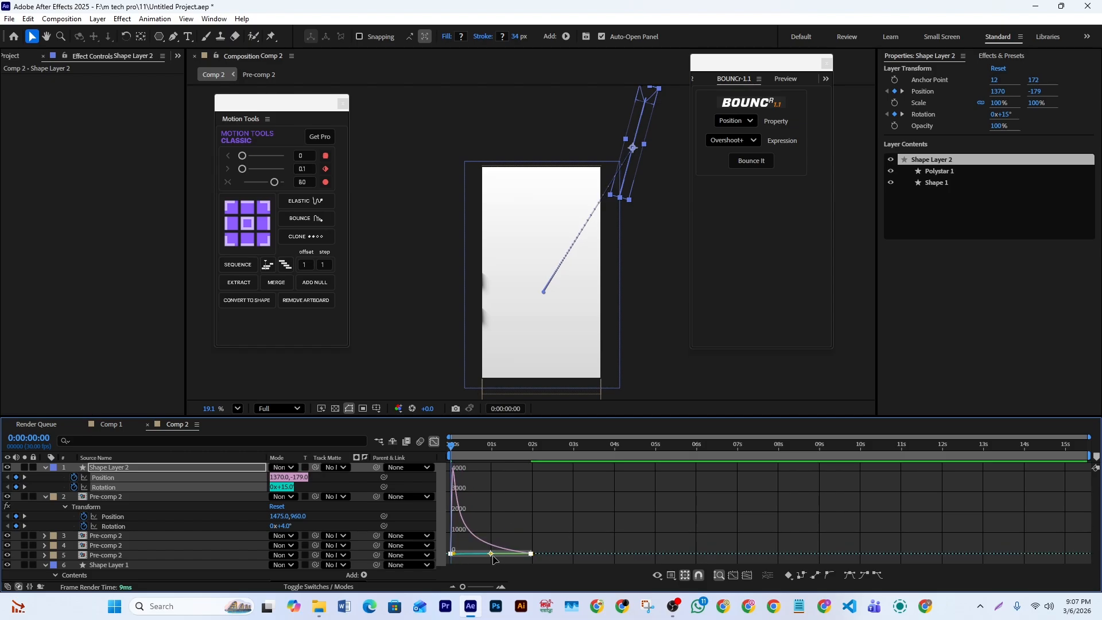
pyautogui.moveTo(544, 542); pyautogui.dragTo(497, 562)
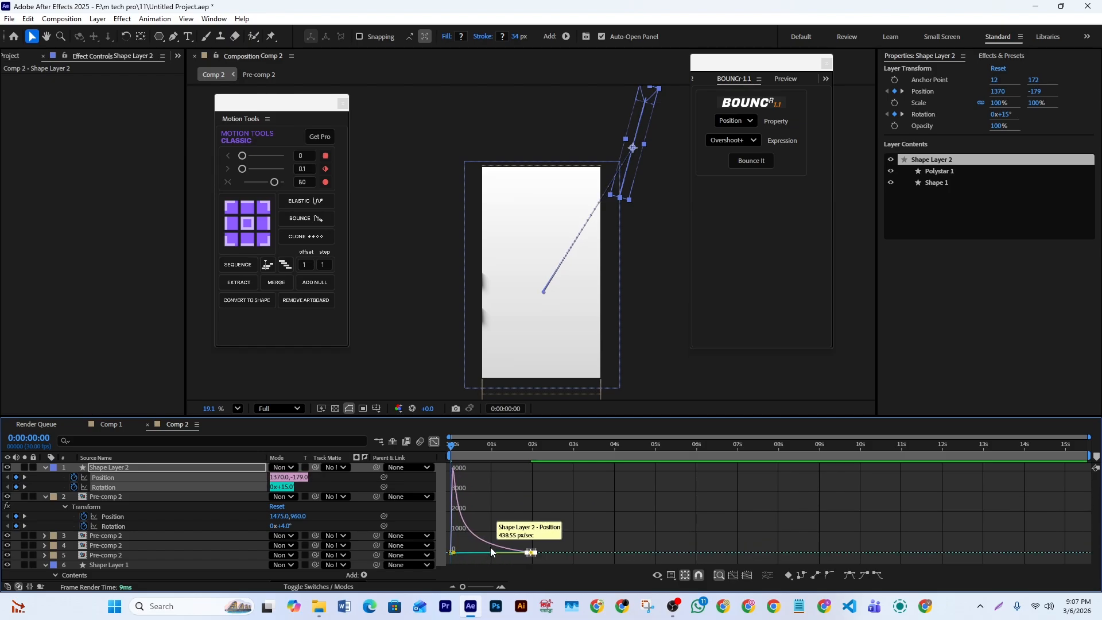
pyautogui.hotkey('shift', 'F3')
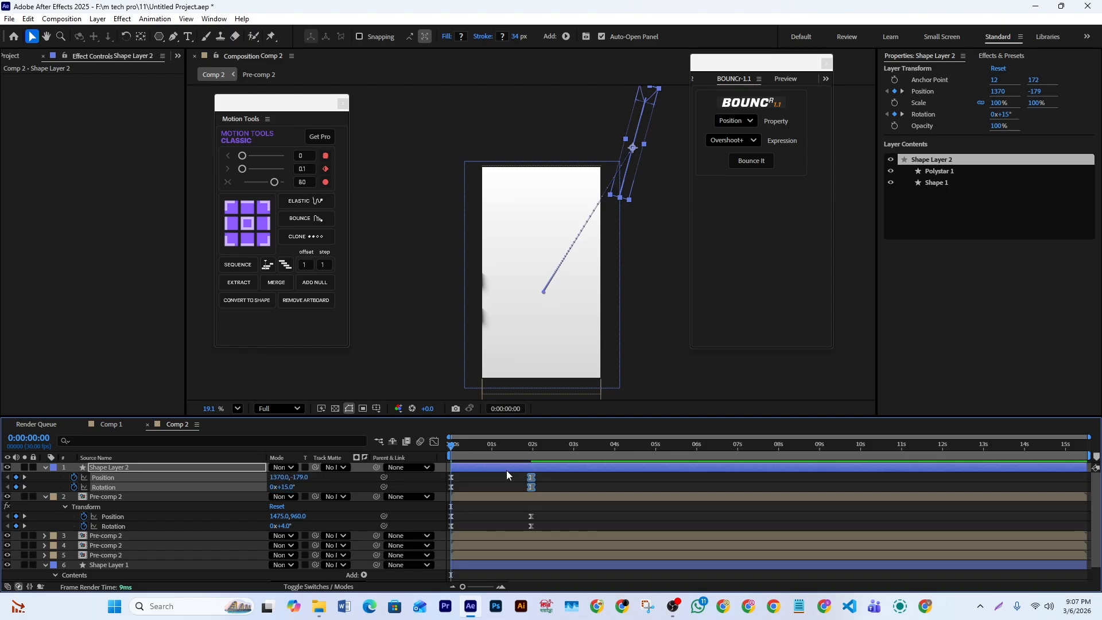
pyautogui.press('space')
pyautogui.press('space')
pyautogui.press('space')
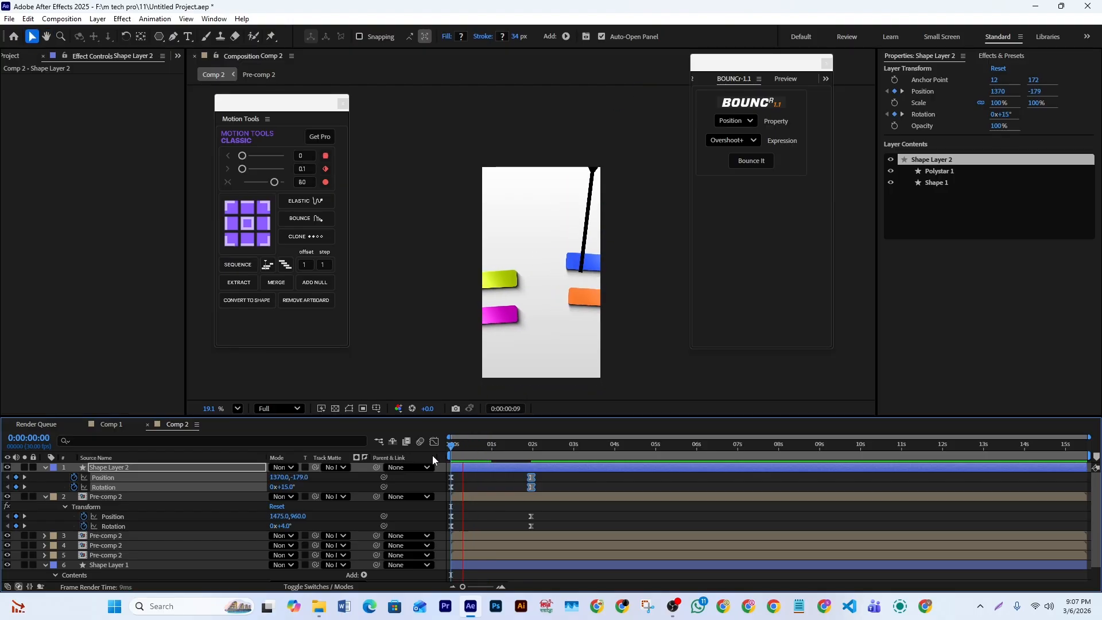
pyautogui.click(517, 446)
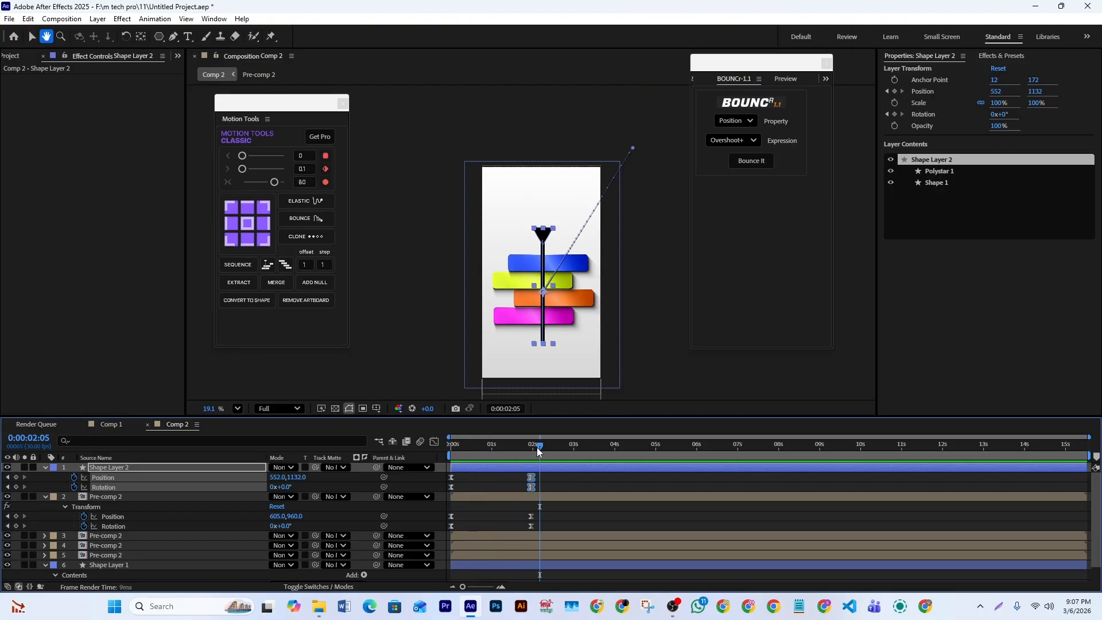
# - At the first frame, set Shape Layer 2's Rotation to 71° and play back the pin's entrance
pyautogui.moveTo(515, 449); pyautogui.dragTo(429, 451)
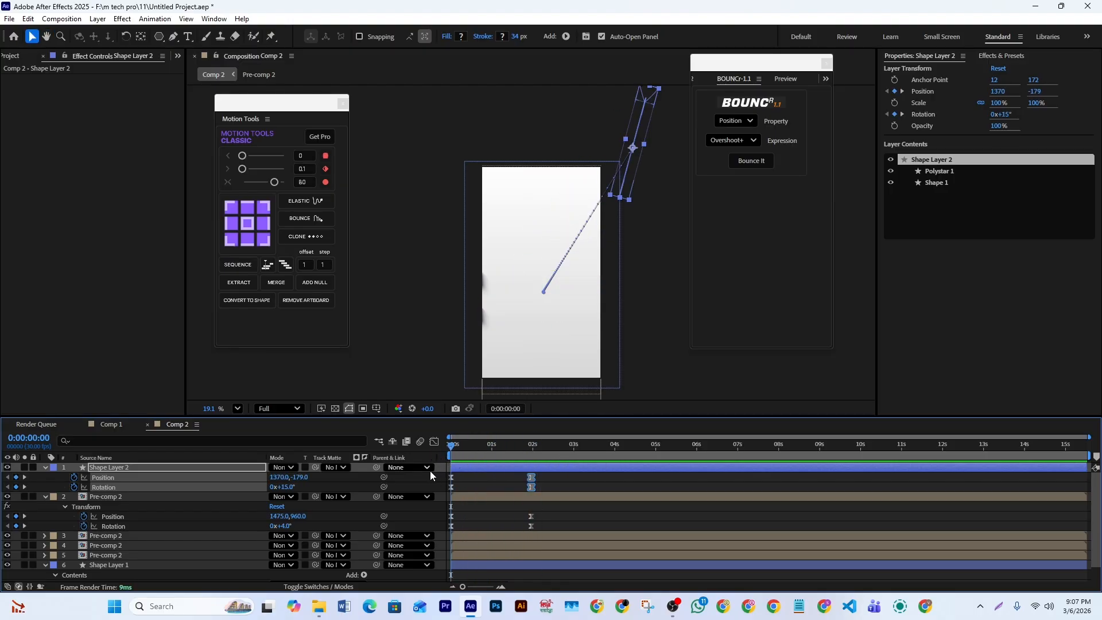
pyautogui.moveTo(283, 487); pyautogui.dragTo(330, 495)
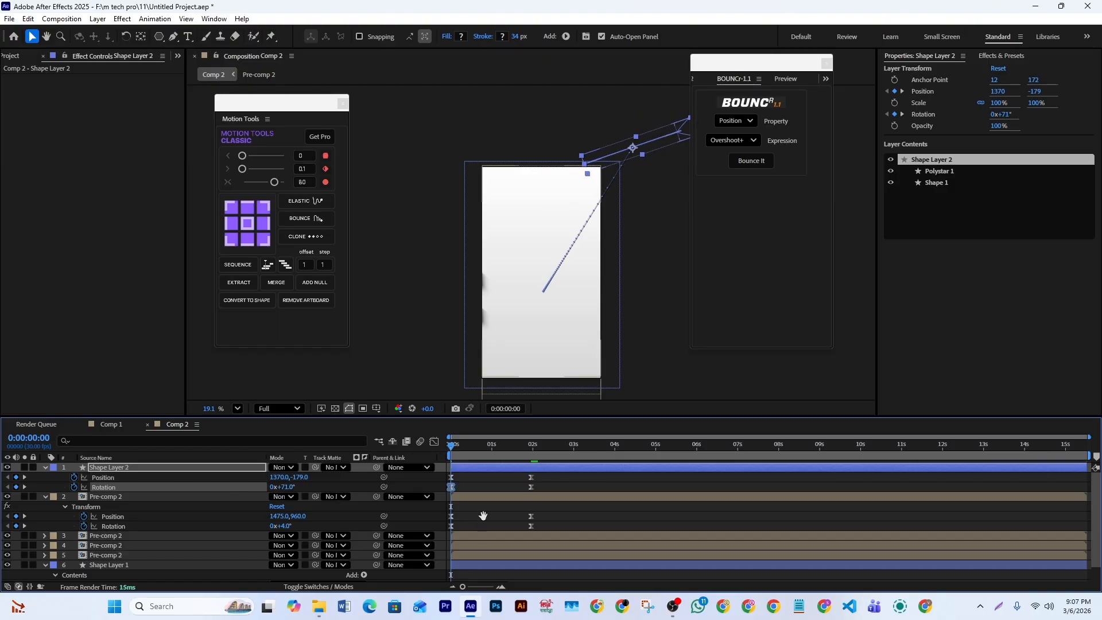
pyautogui.press('space')
pyautogui.press('space')
pyautogui.moveTo(517, 452); pyautogui.dragTo(438, 455)
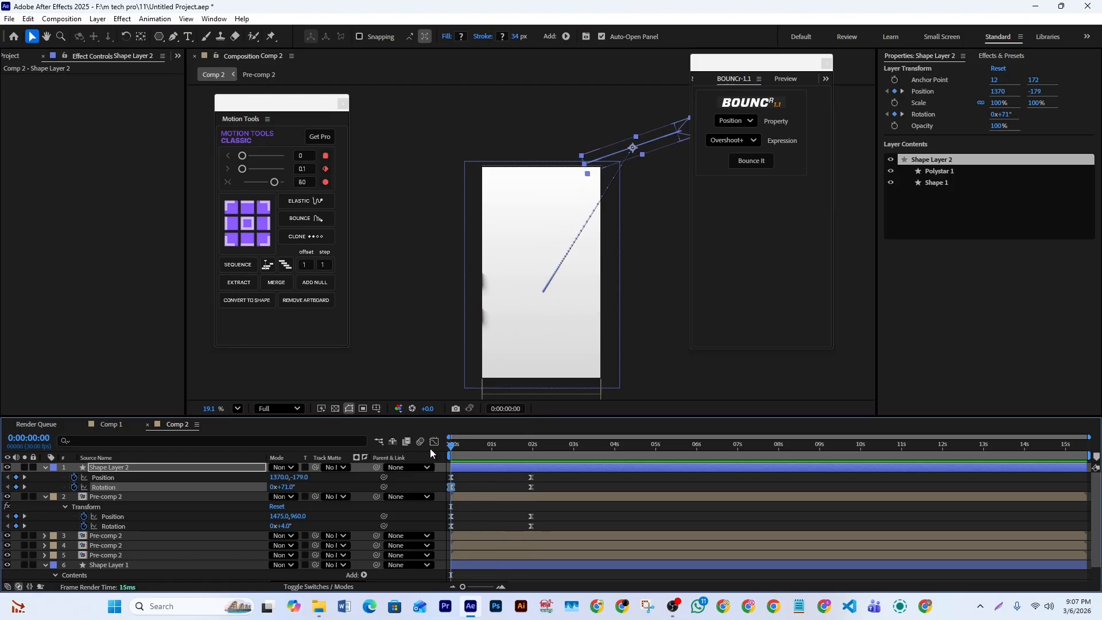
pyautogui.press('space')
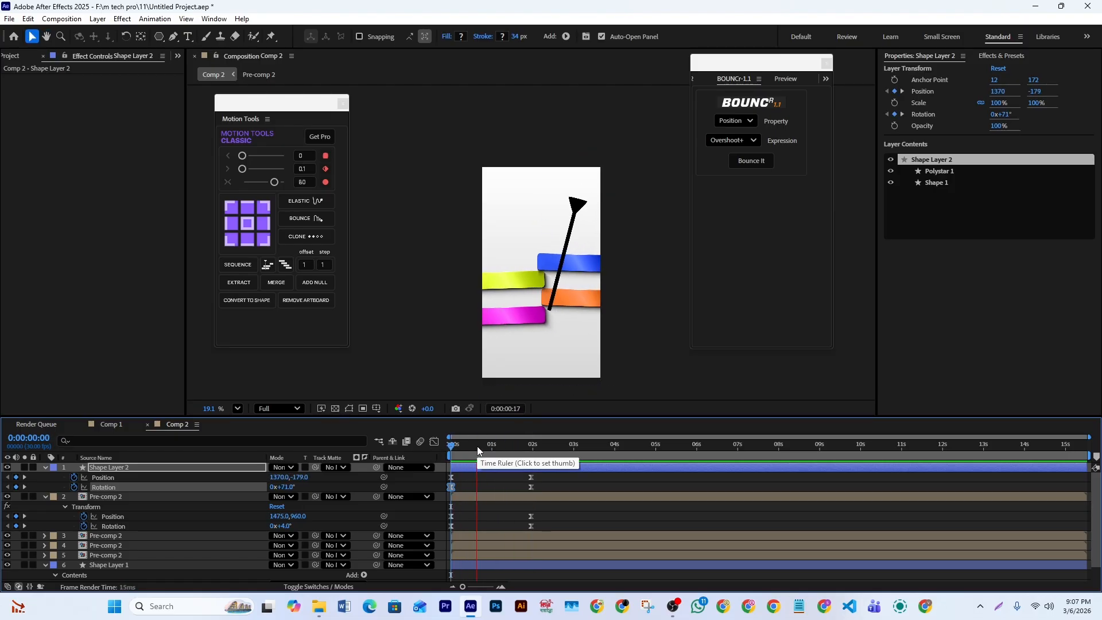
pyautogui.press('space')
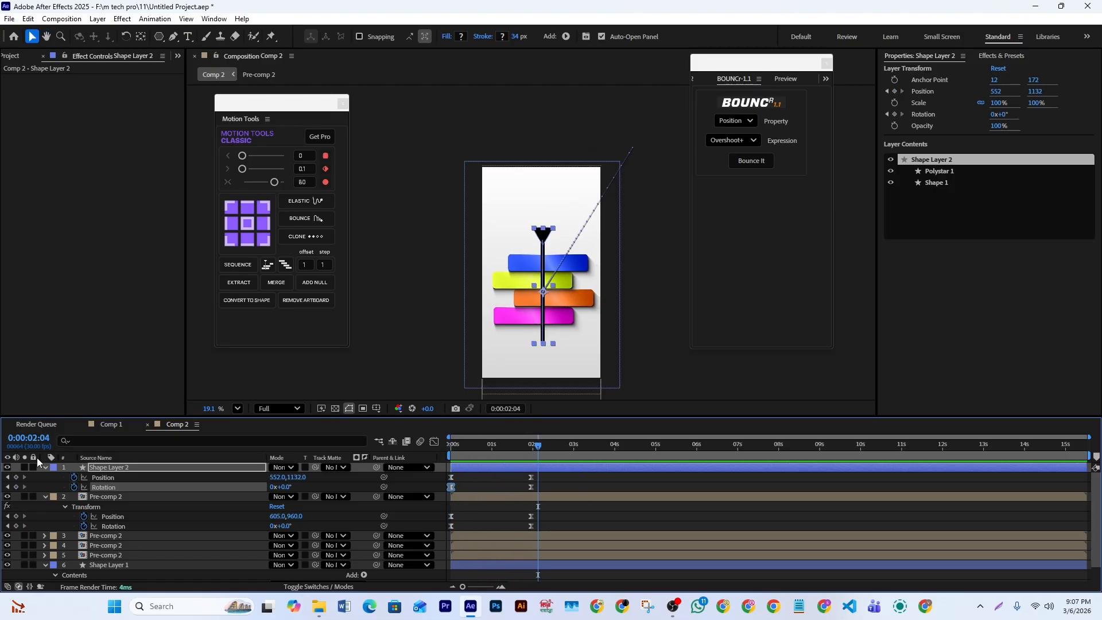
# - Collapse Shape Layer 2 and the Pre-comp 2 layer directly below it, and add a new adjustment layer above all layers at the first frame
pyautogui.click(563, 476)
pyautogui.moveTo(538, 447); pyautogui.dragTo(368, 460)
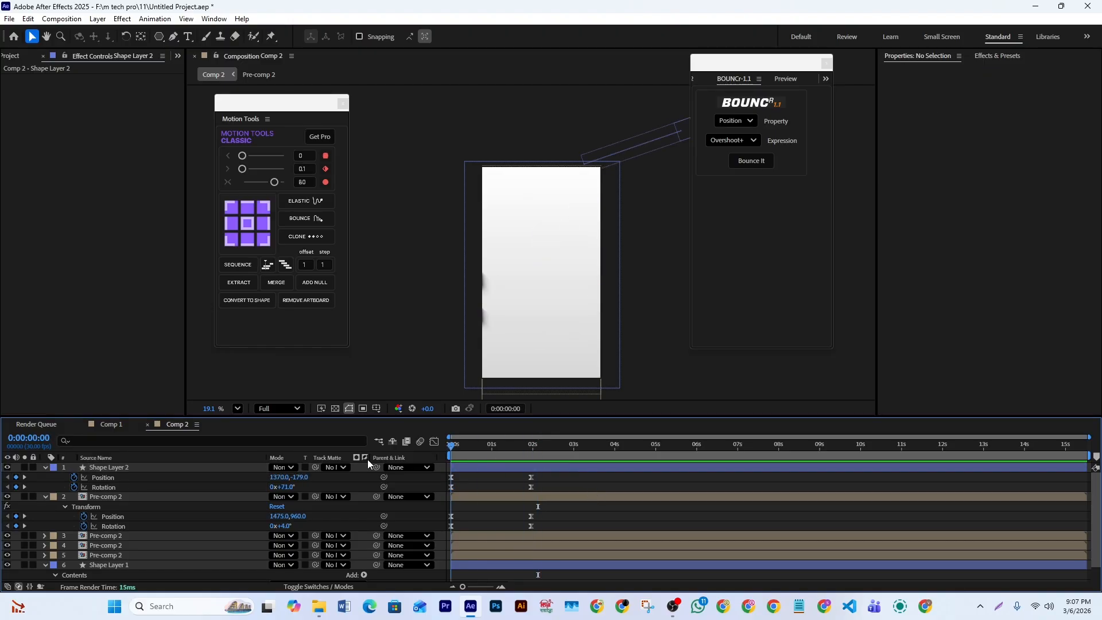
pyautogui.scroll(-1, 476, 555)
pyautogui.rightClick(413, 569)
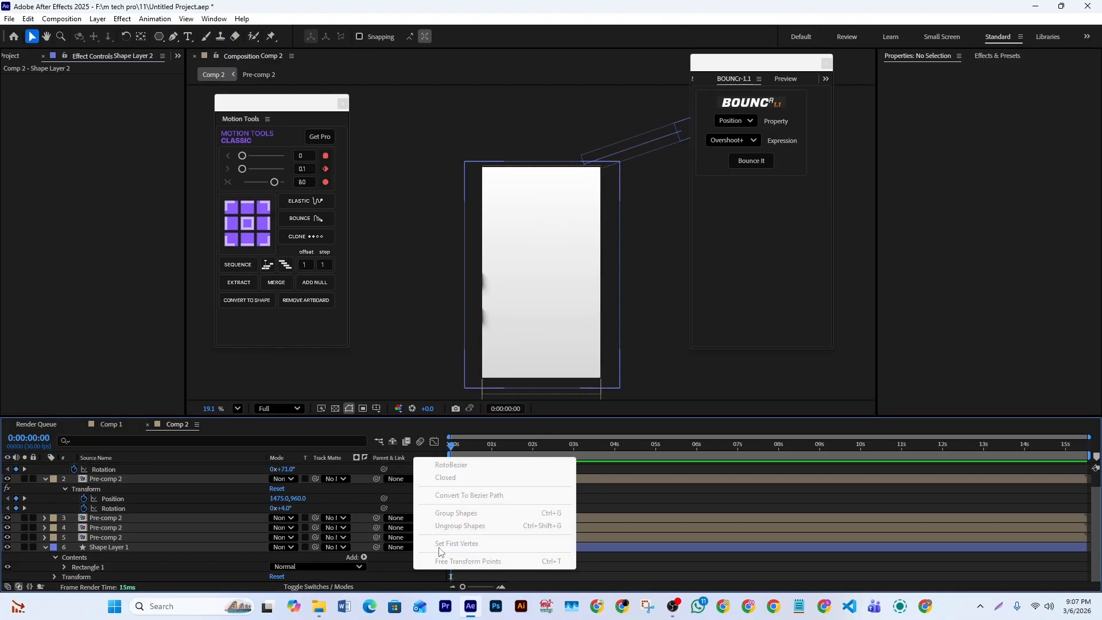
pyautogui.click(577, 591)
pyautogui.click(45, 479)
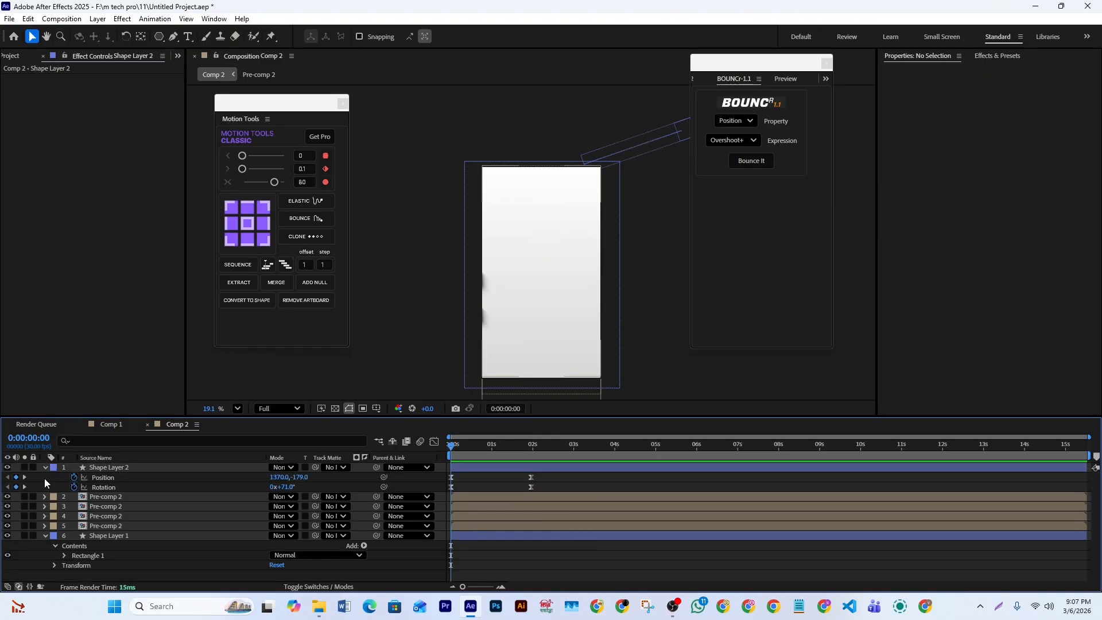
pyautogui.click(45, 467)
pyautogui.rightClick(405, 562)
pyautogui.moveTo(426, 422)
pyautogui.click(585, 513)
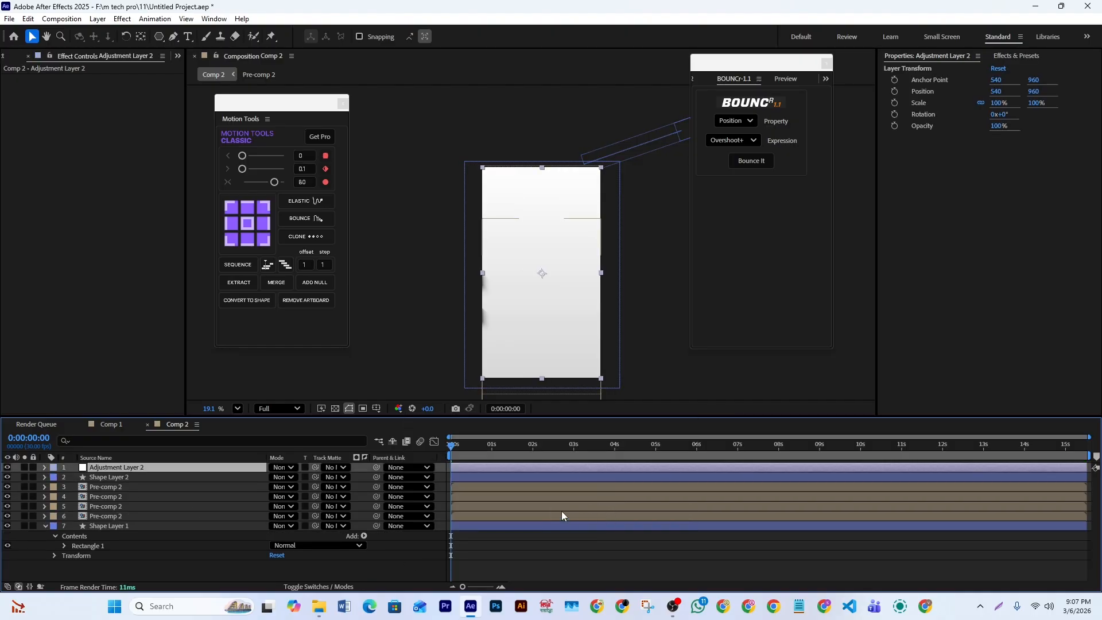
# - Find the CC Vignette effect and apply it to the new adjustment layer with its default settings
pyautogui.click(1001, 56)
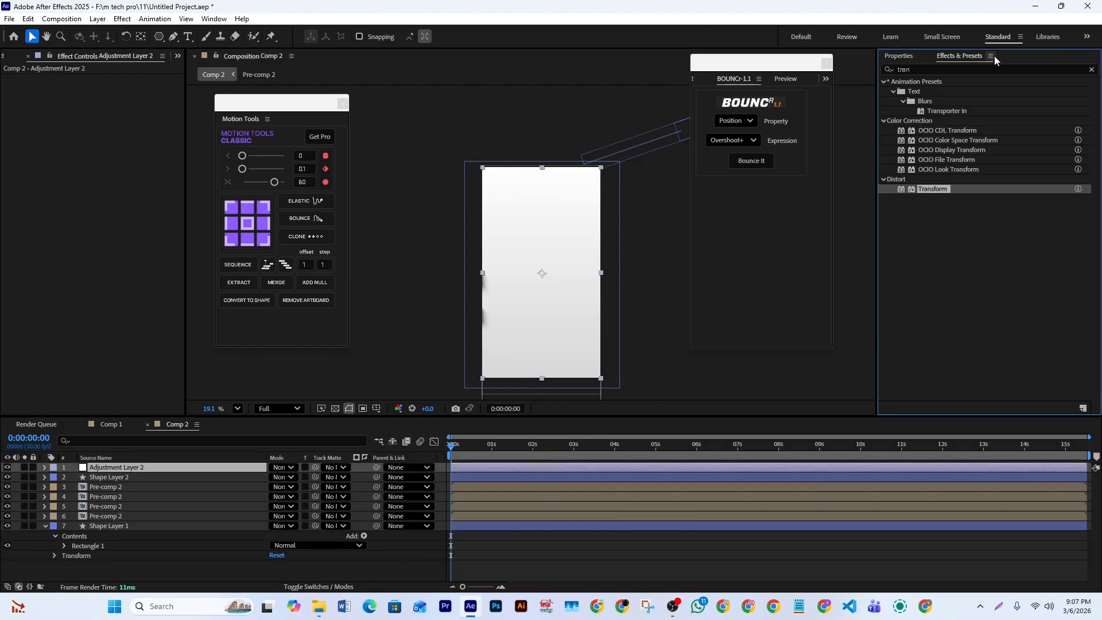
pyautogui.click(937, 70)
pyautogui.write('vi')
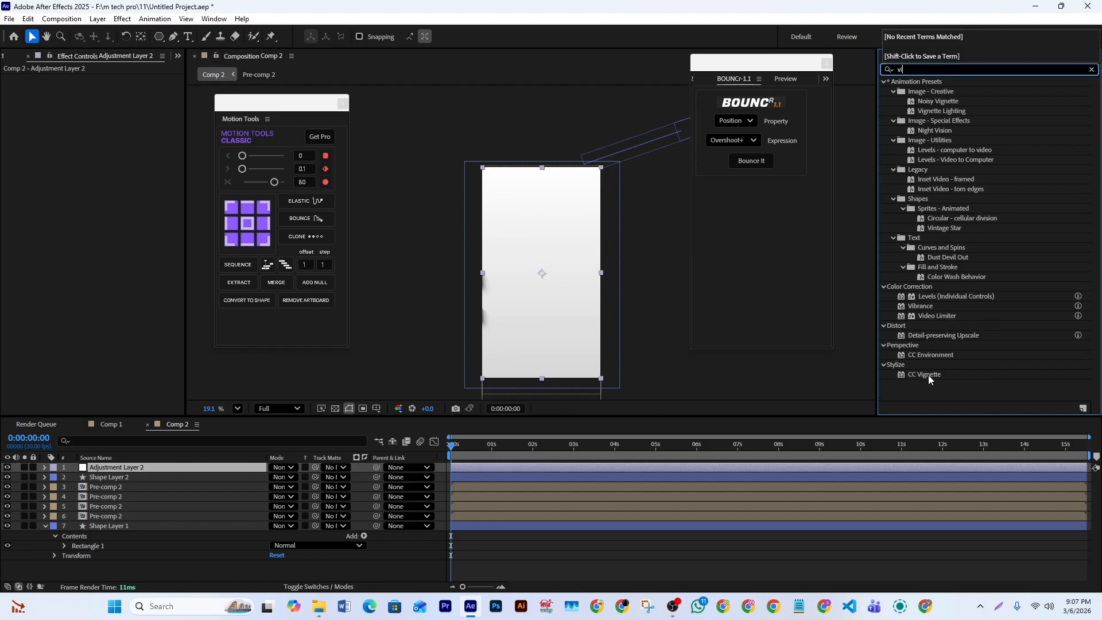
pyautogui.moveTo(924, 374); pyautogui.dragTo(523, 467)
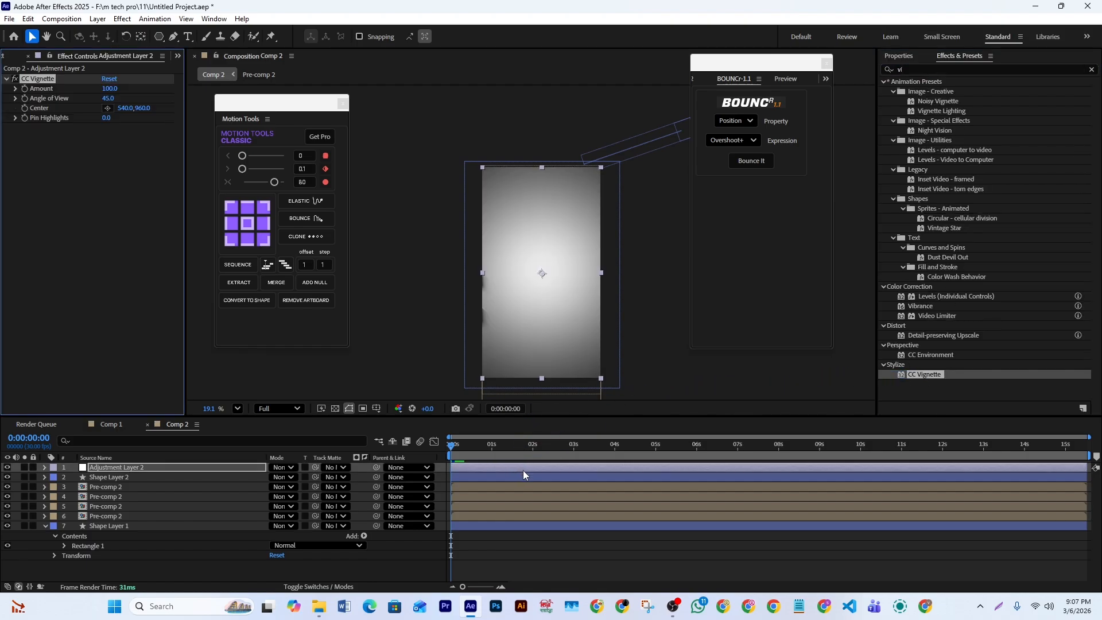
pyautogui.click(518, 567)
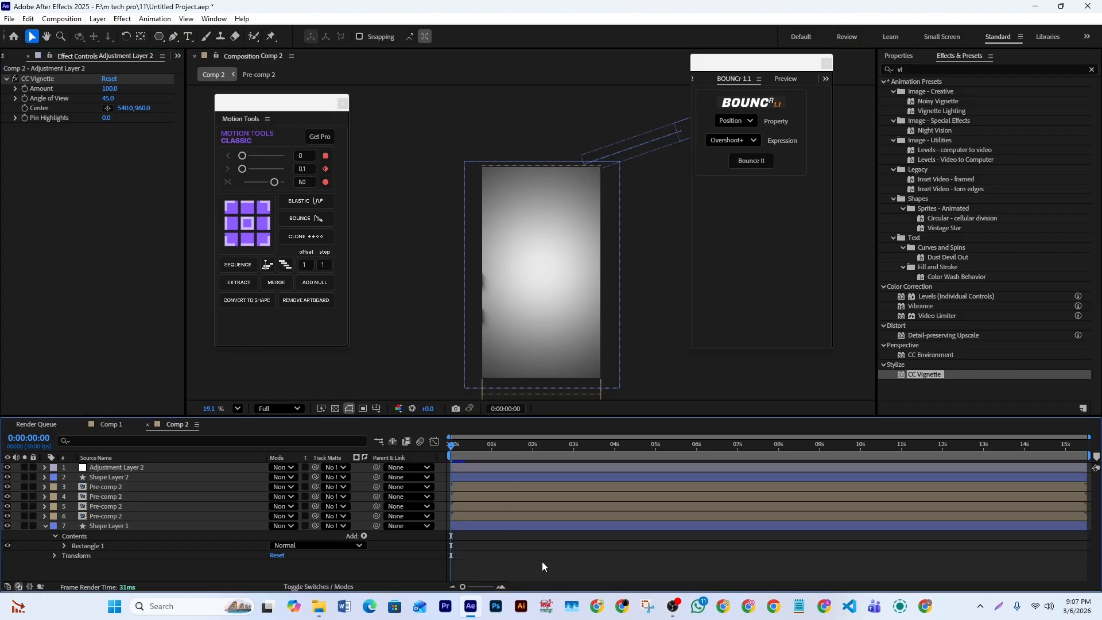
# - Play the composition from the first frame to check the bars, the pin and the vignette together
pyautogui.press('space')
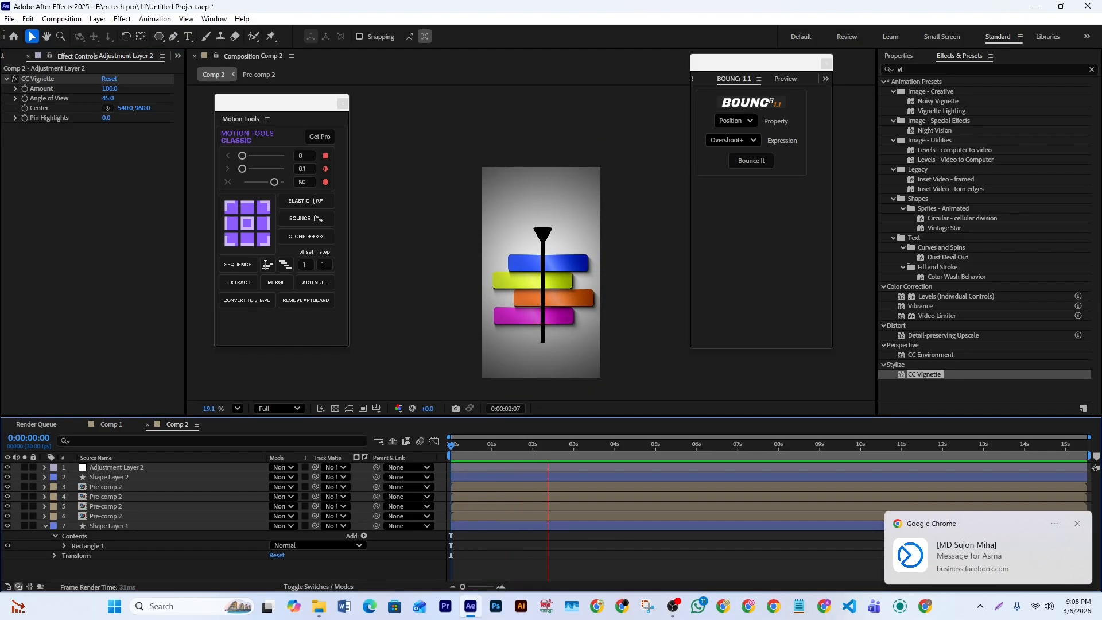
pyautogui.click(1081, 524)
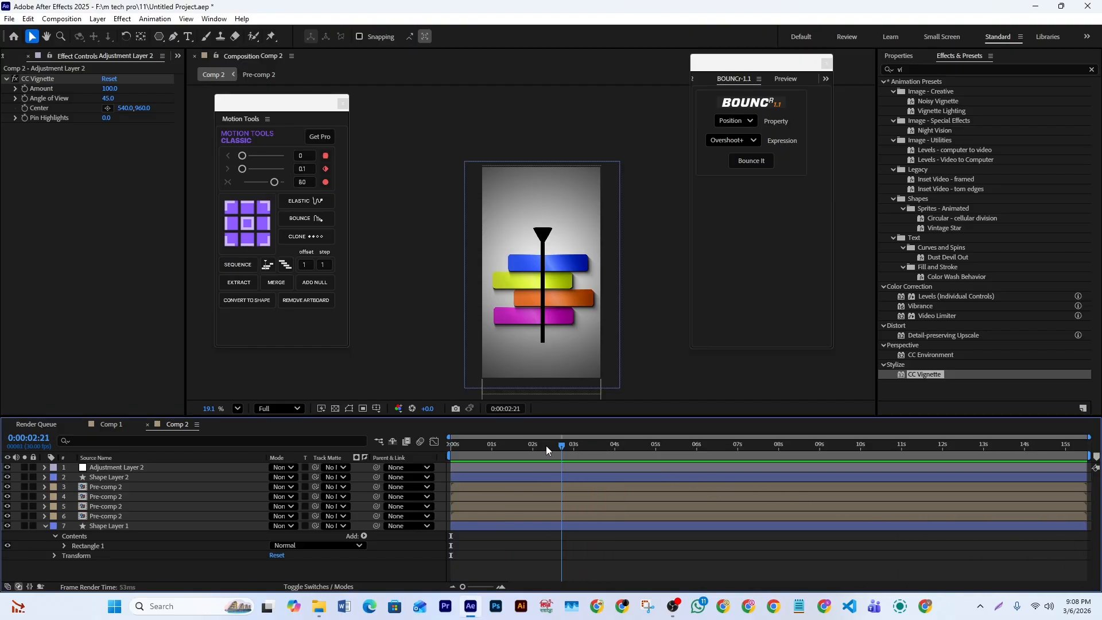
pyautogui.press('space')
pyautogui.press('space')
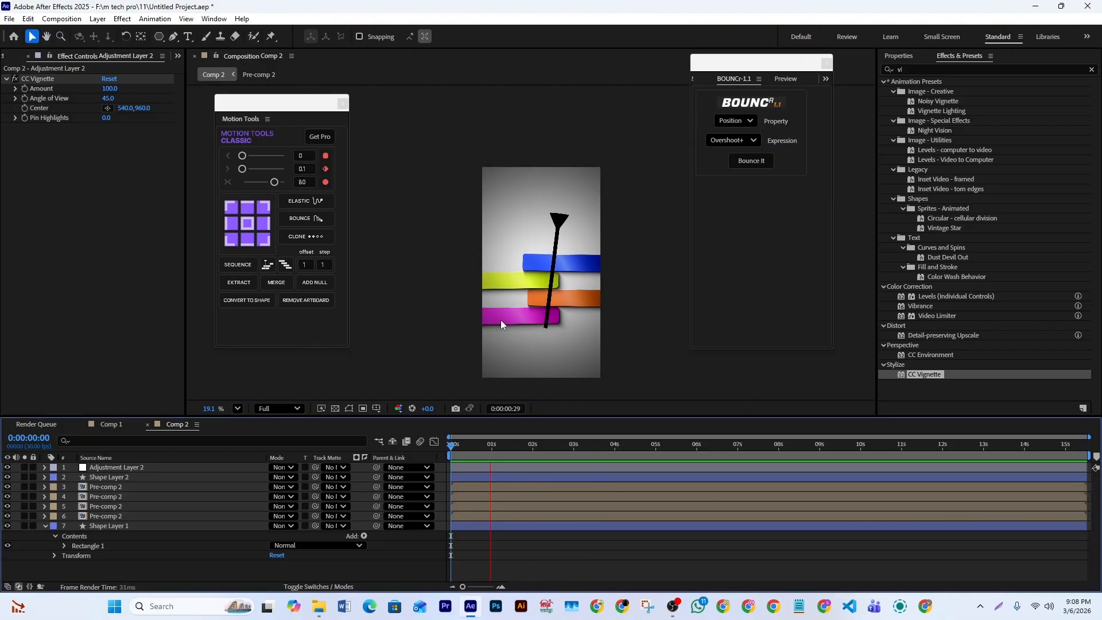
pyautogui.moveTo(528, 449); pyautogui.dragTo(438, 456)
pyautogui.press('space')
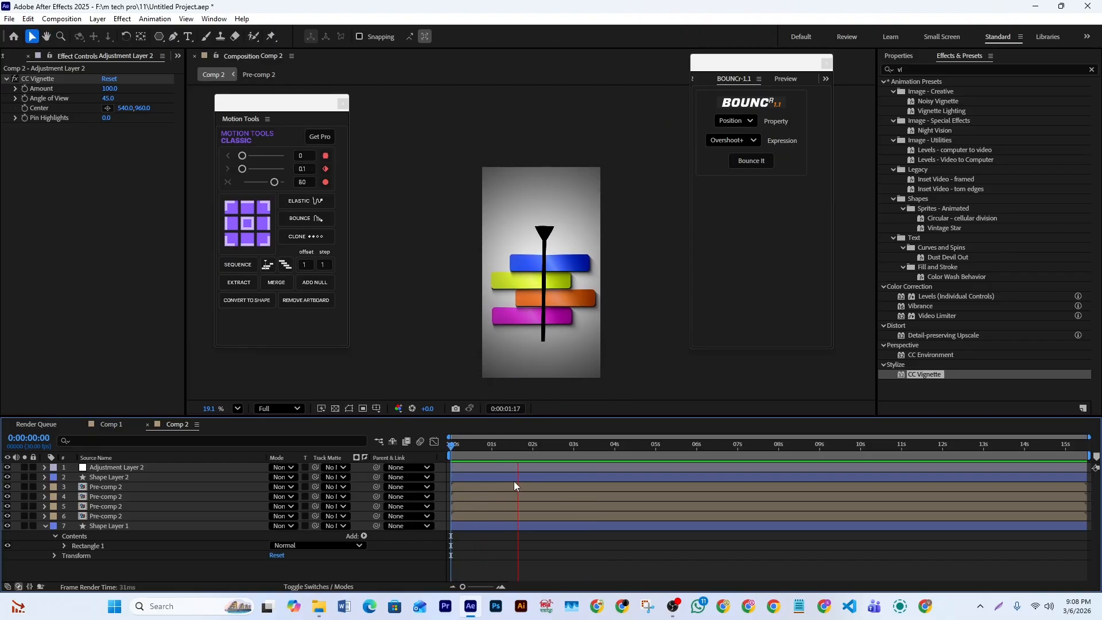